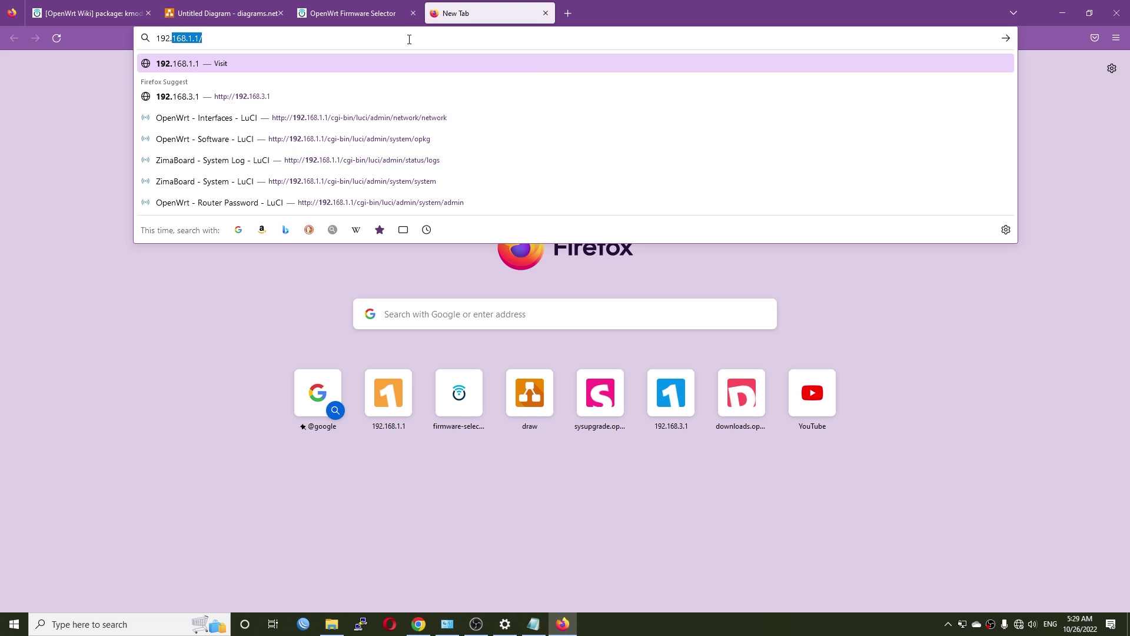
Log in to LuCI at 192.168.1.1 and open Network > Interfaces, checking the Devices list
{"action": "key", "text": "Return"}
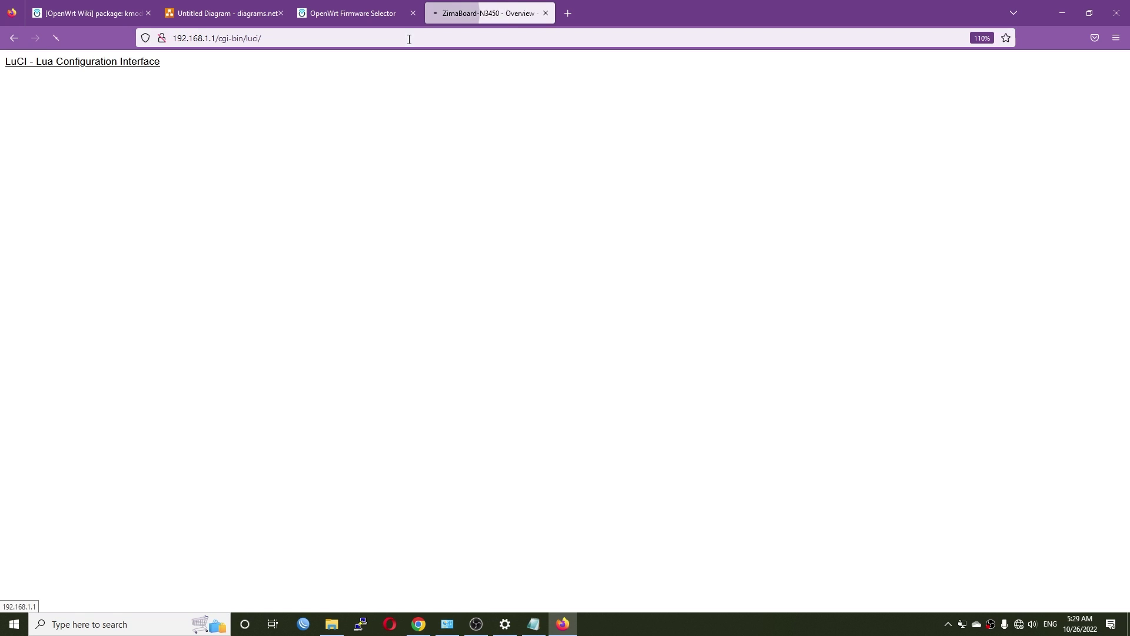
{"action": "left_click", "coordinate": [563, 213]}
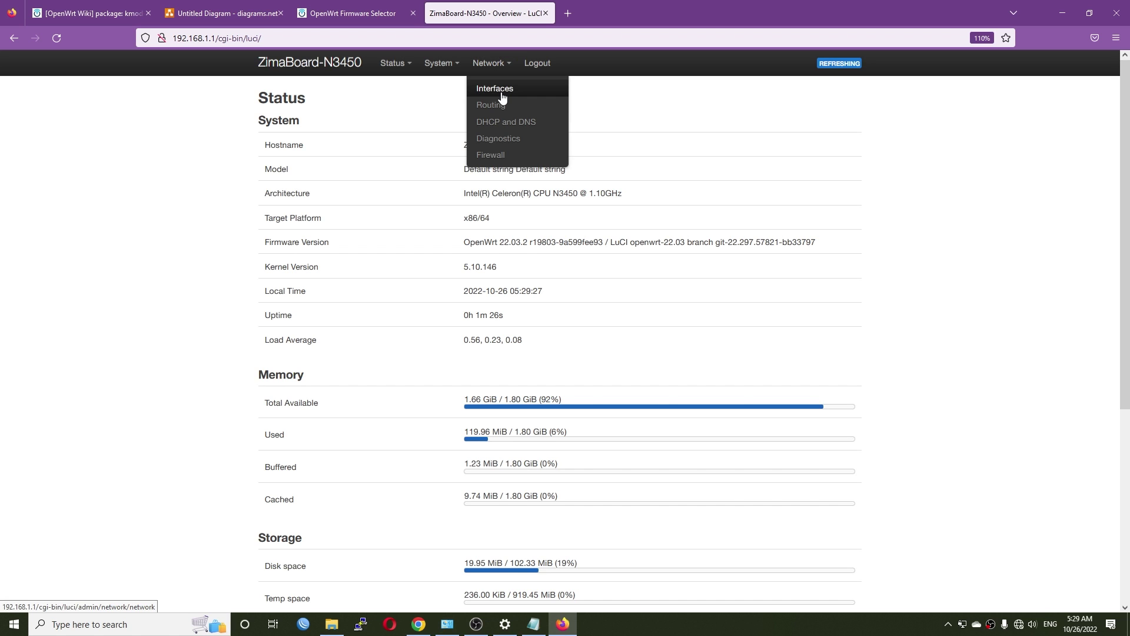
{"action": "left_click", "coordinate": [497, 90]}
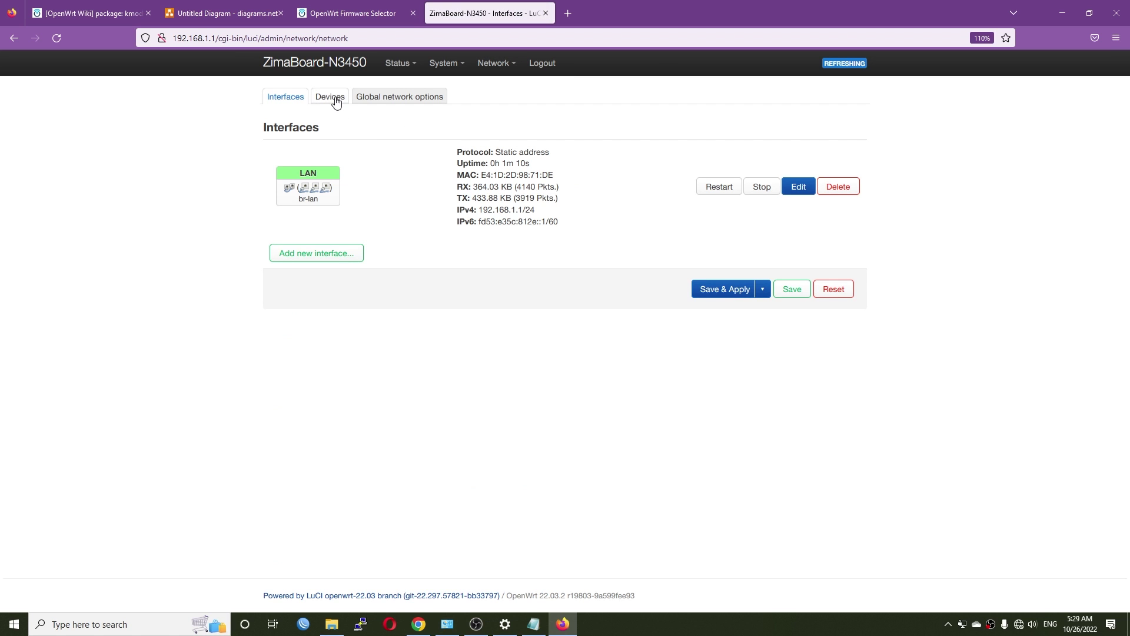
{"action": "left_click", "coordinate": [333, 99]}
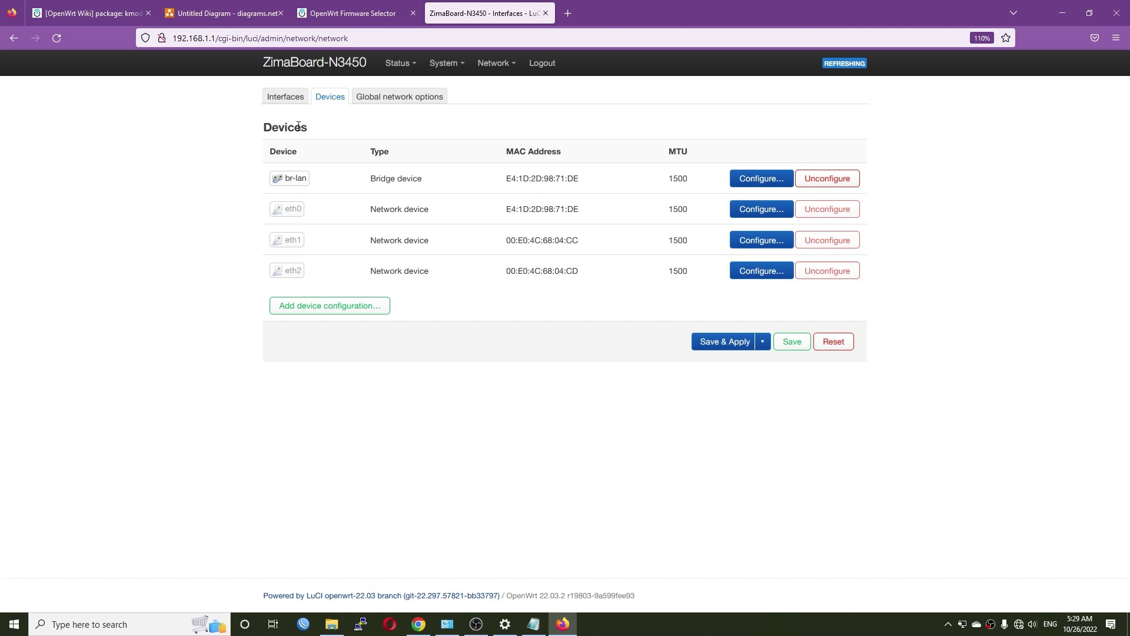
{"action": "left_click", "coordinate": [285, 98]}
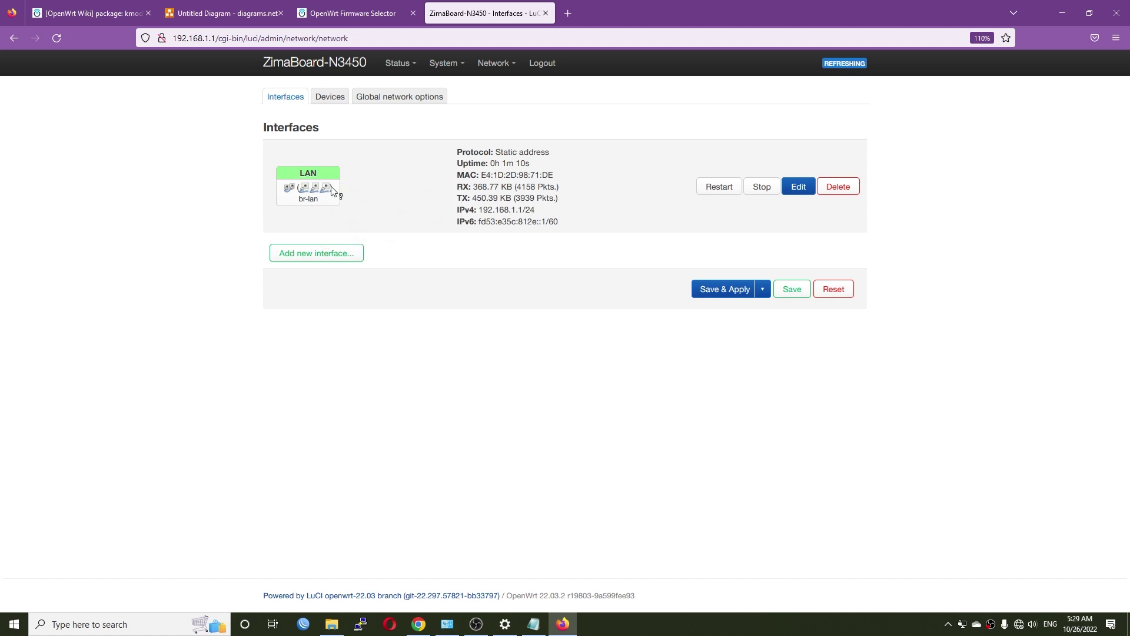
{"action": "left_click", "coordinate": [330, 97]}
Inspect the br-lan bridge and note the eth0 and eth1 MAC addresses
{"action": "left_click", "coordinate": [762, 177]}
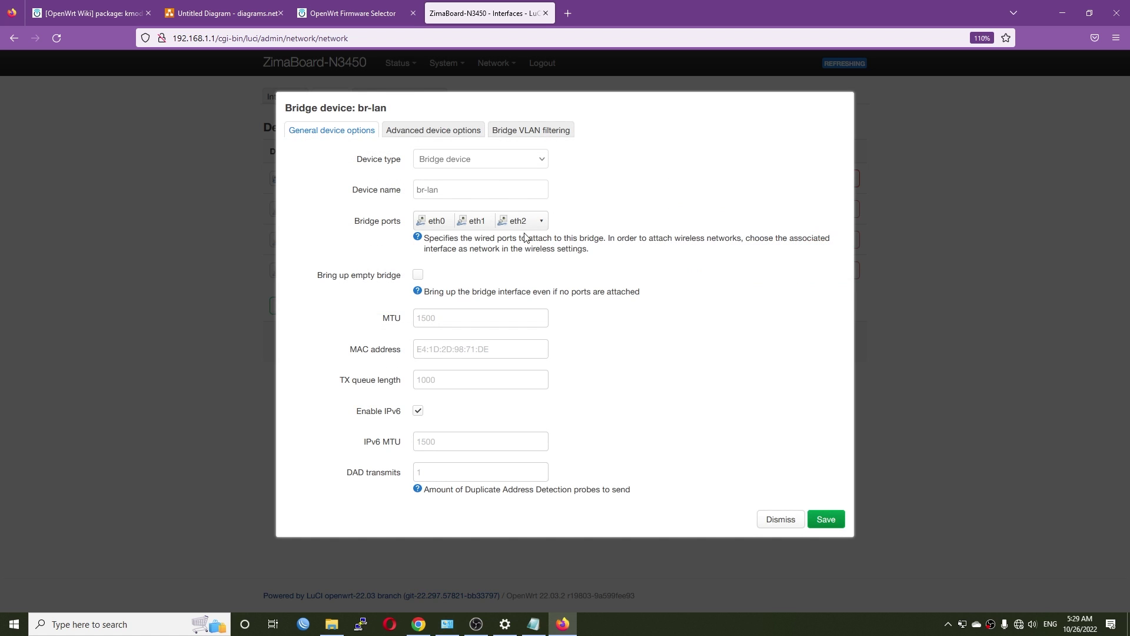
{"action": "left_click", "coordinate": [783, 522]}
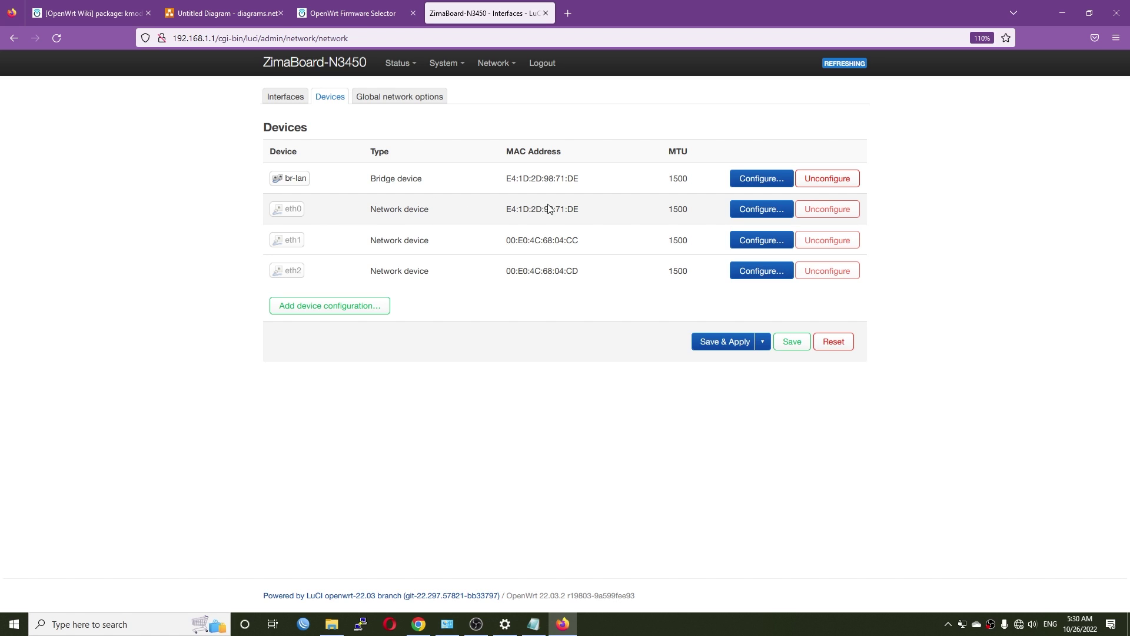
{"action": "left_click_drag", "start_coordinate": [584, 210], "coordinate": [495, 208]}
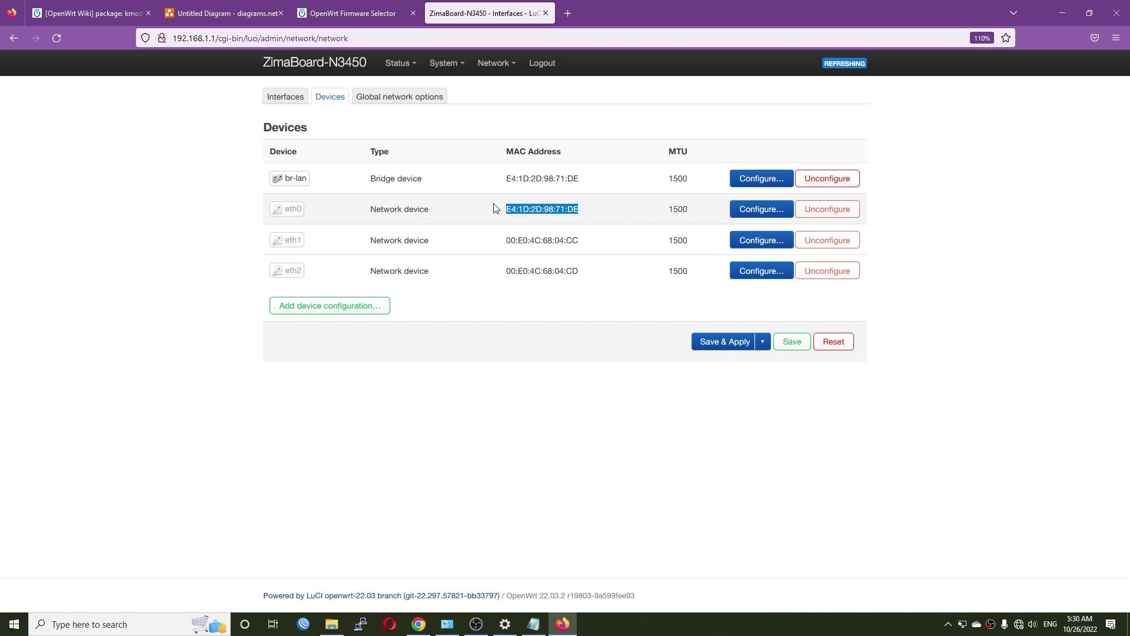
{"action": "left_click_drag", "start_coordinate": [303, 210], "coordinate": [286, 211]}
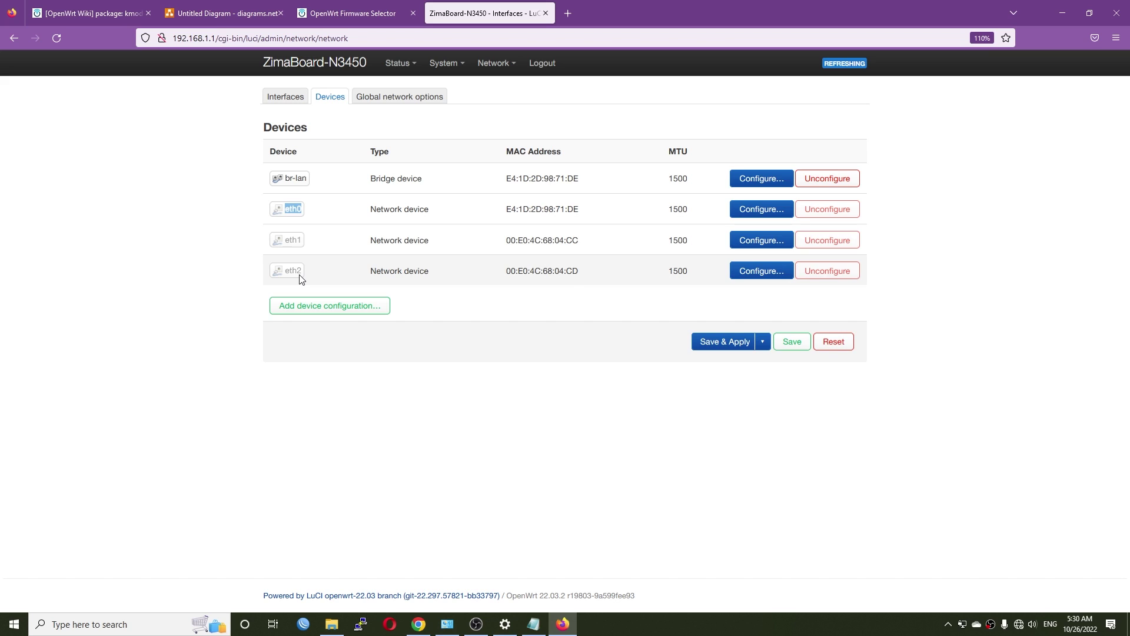
{"action": "left_click_drag", "start_coordinate": [584, 240], "coordinate": [498, 245]}
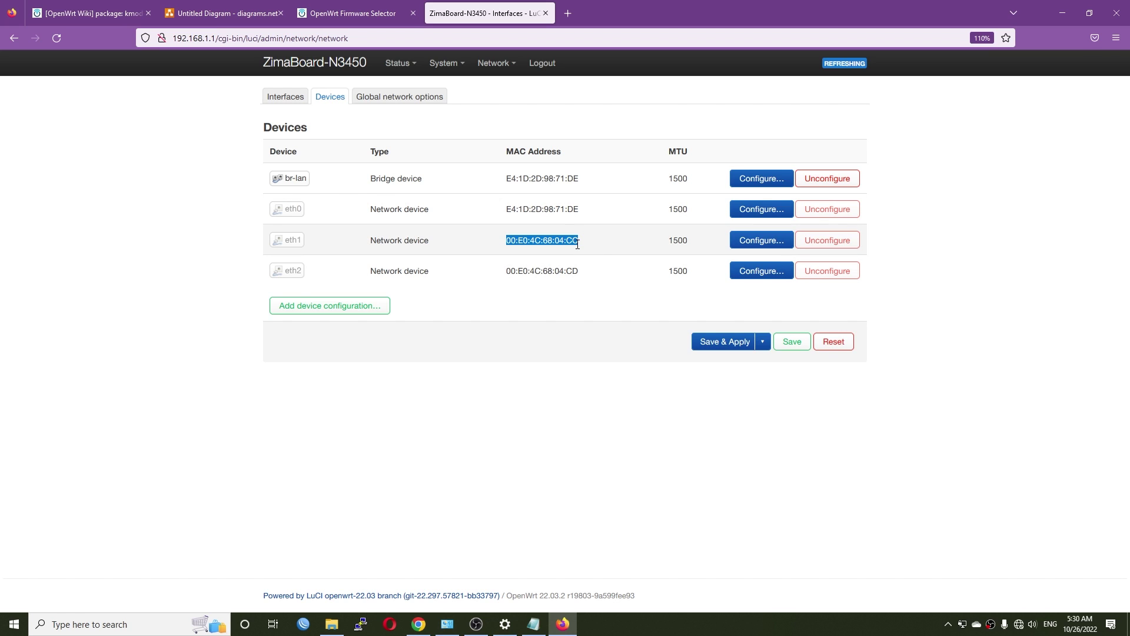
Untick eth0 from the br-lan bridge ports, then save and apply
{"action": "left_click", "coordinate": [761, 178]}
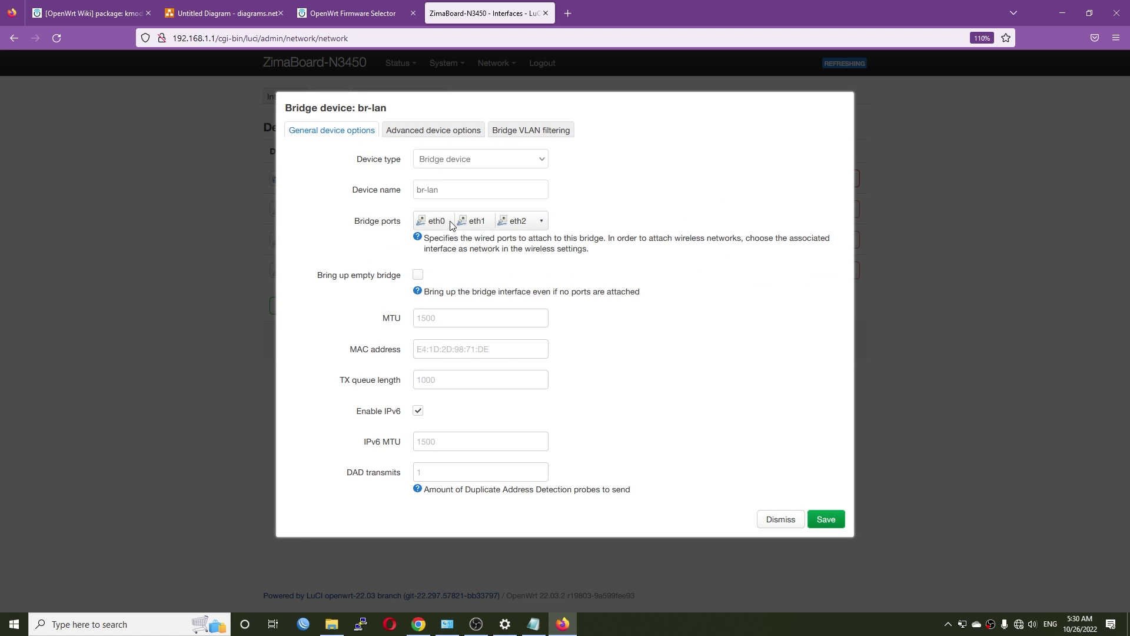
{"action": "left_click", "coordinate": [541, 221]}
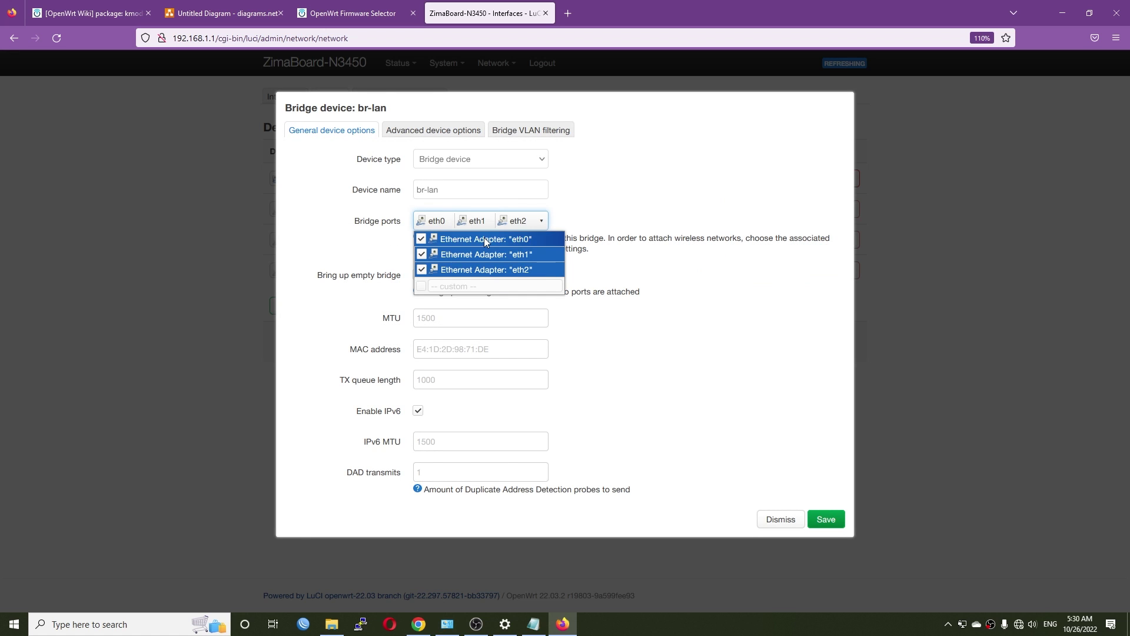
{"action": "left_click", "coordinate": [818, 518]}
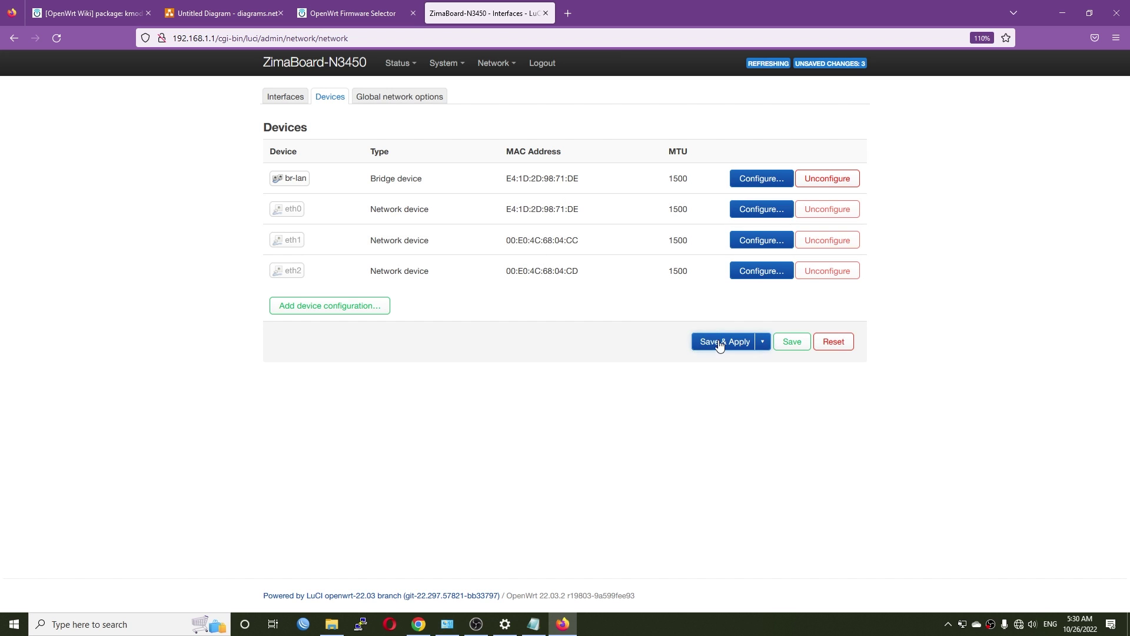
{"action": "left_click", "coordinate": [724, 342]}
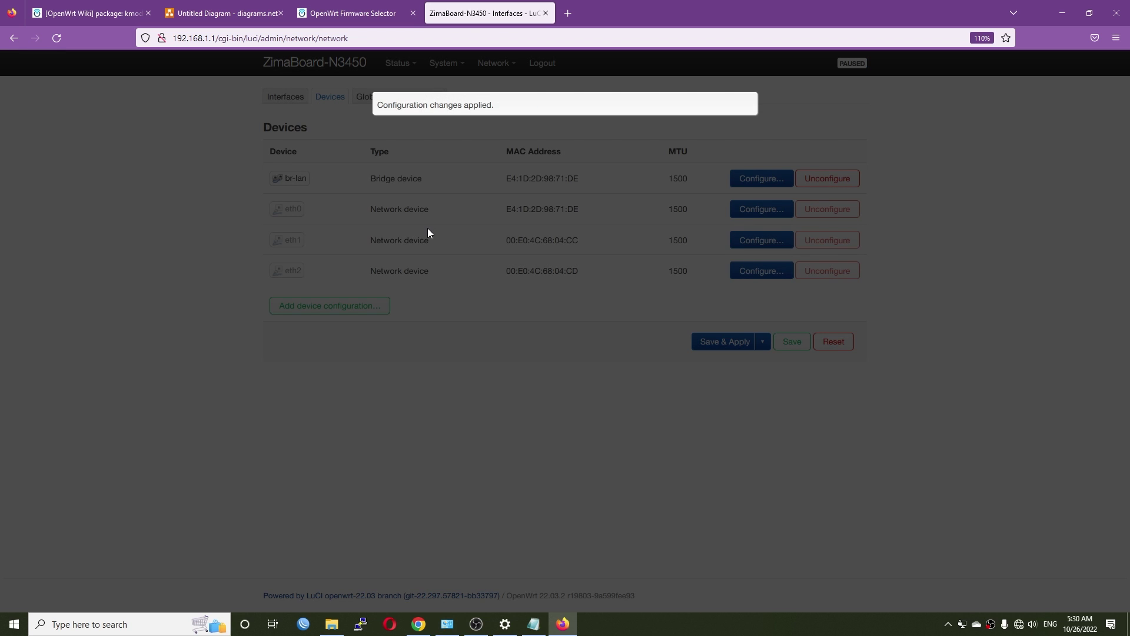
{"action": "key", "text": "alt+Tab"}
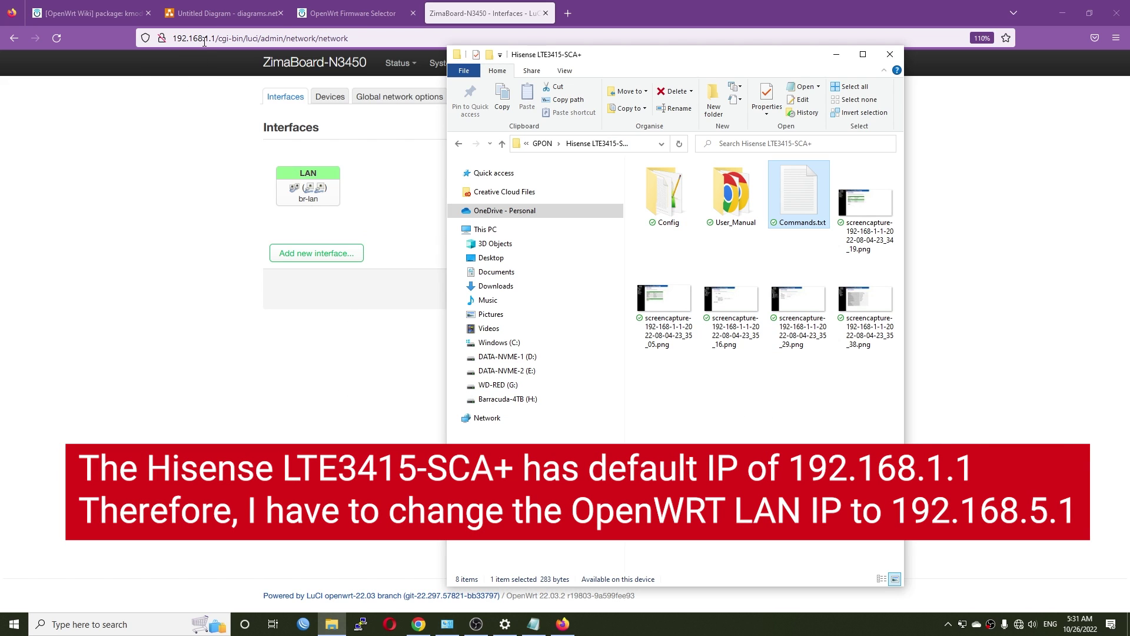
Change the LAN interface's IPv4 address to 192.168.5.1 and save it
{"action": "left_click", "coordinate": [178, 235]}
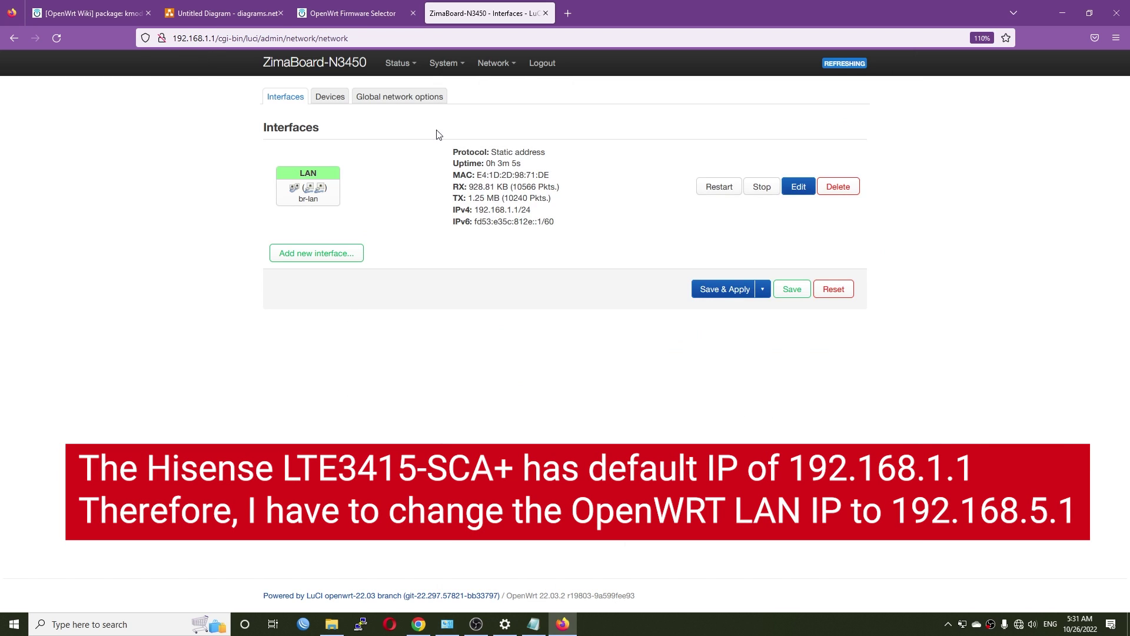
{"action": "left_click", "coordinate": [800, 186]}
{"action": "left_click", "coordinate": [489, 339]}
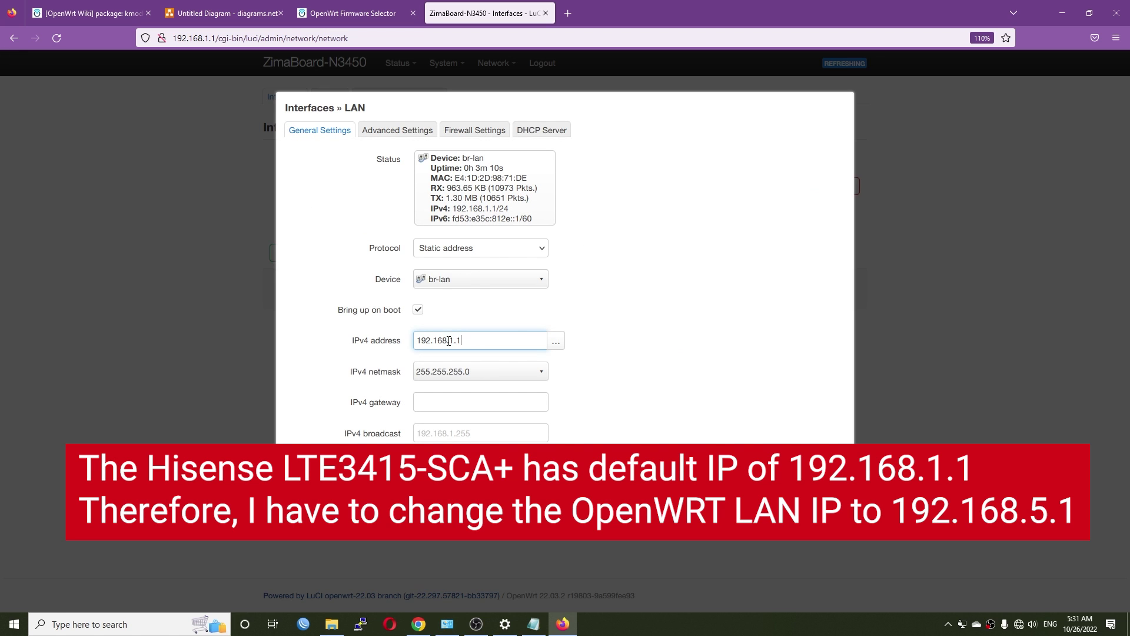
{"action": "key", "text": "shift+Left"}
{"action": "key", "text": "shift+Left"}
{"action": "key", "text": "shift+Left"}
{"action": "key", "text": "BackSpace"}
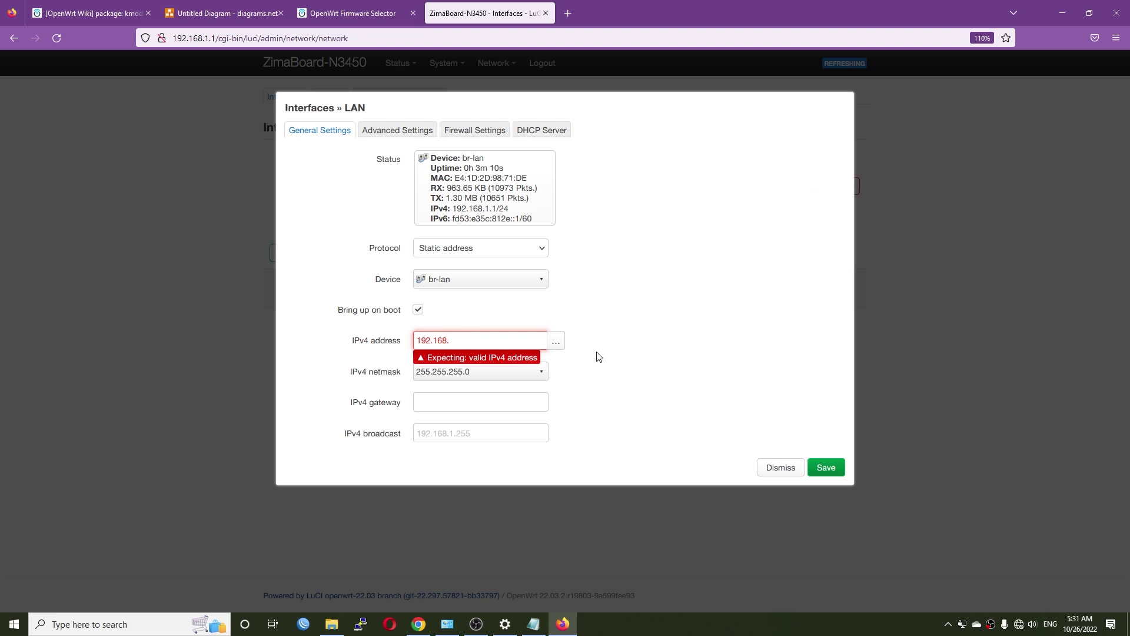
{"action": "type", "text": "5.1"}
{"action": "key", "text": "Tab"}
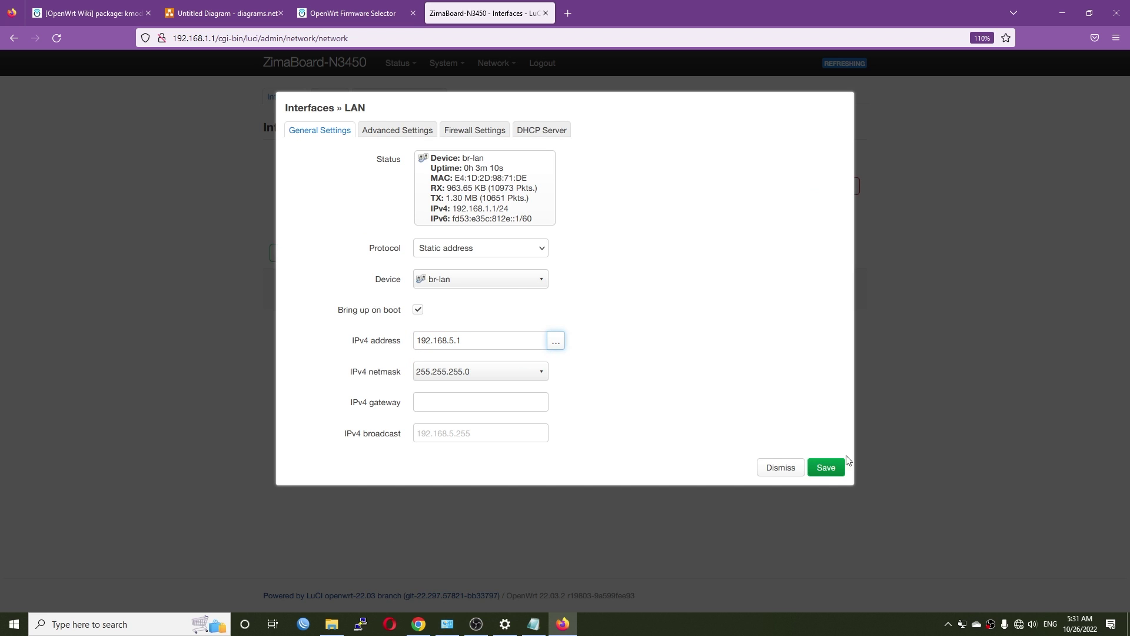
{"action": "left_click", "coordinate": [827, 469]}
Save & Apply the LAN change, choosing to apply and keep the settings
{"action": "left_click", "coordinate": [710, 249]}
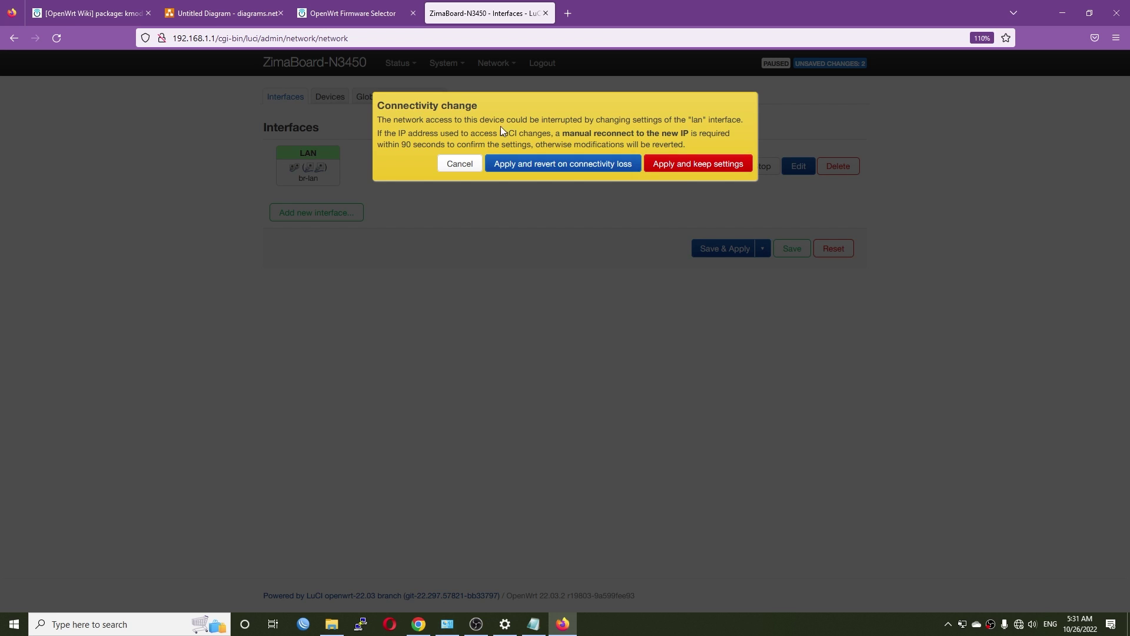
{"action": "left_click_drag", "start_coordinate": [457, 119], "coordinate": [735, 125]}
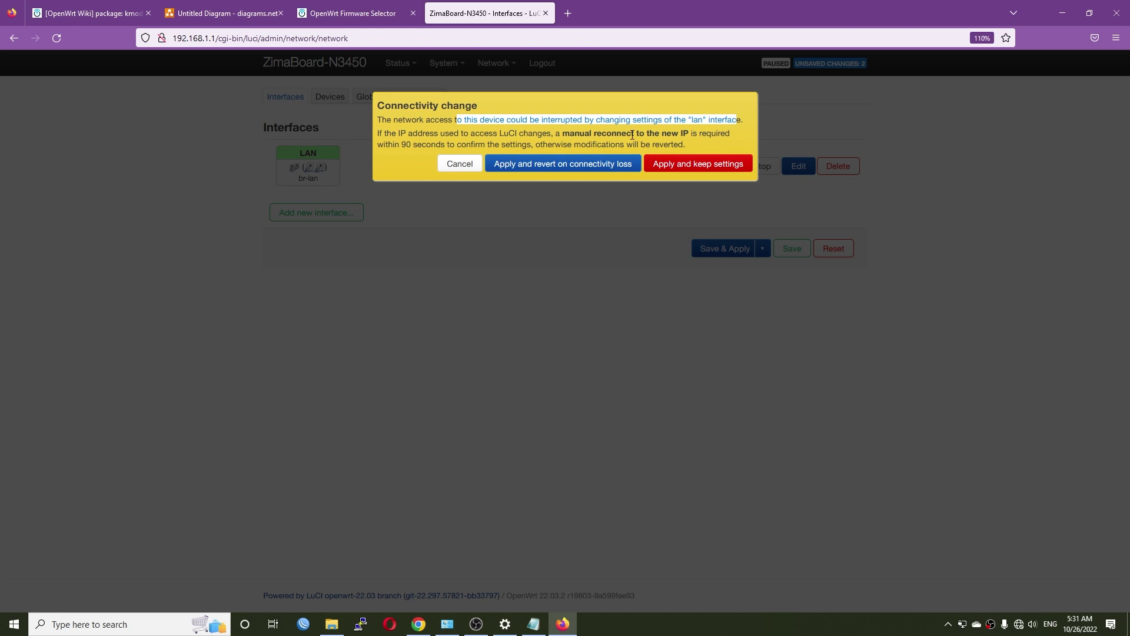
{"action": "left_click", "coordinate": [476, 149]}
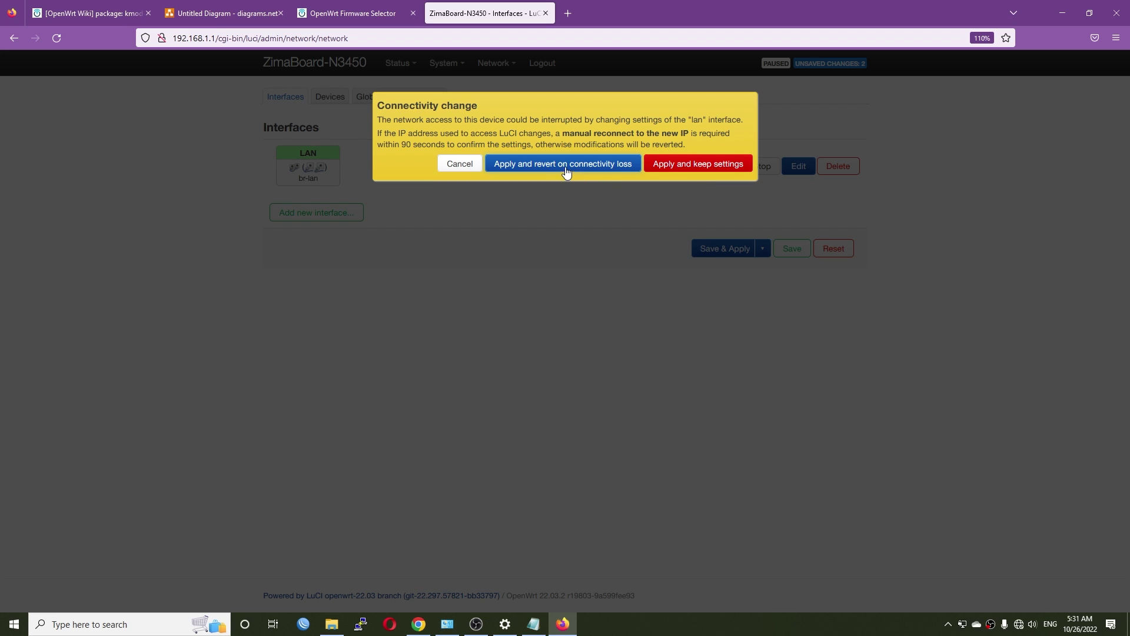
{"action": "left_click", "coordinate": [692, 174]}
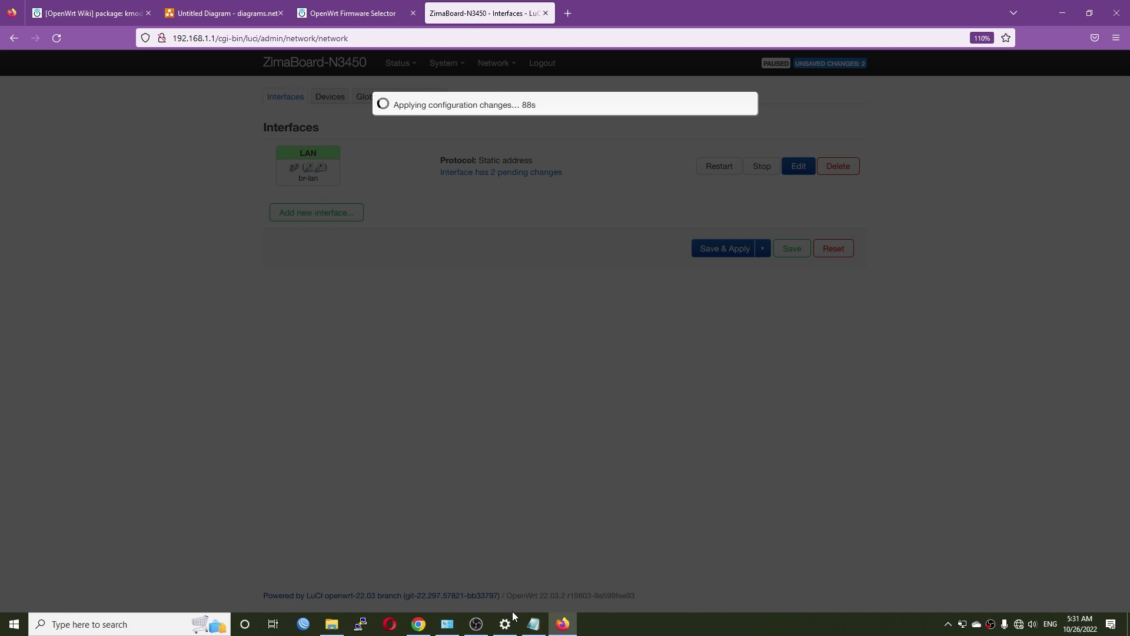
{"action": "left_click", "coordinate": [448, 623]}
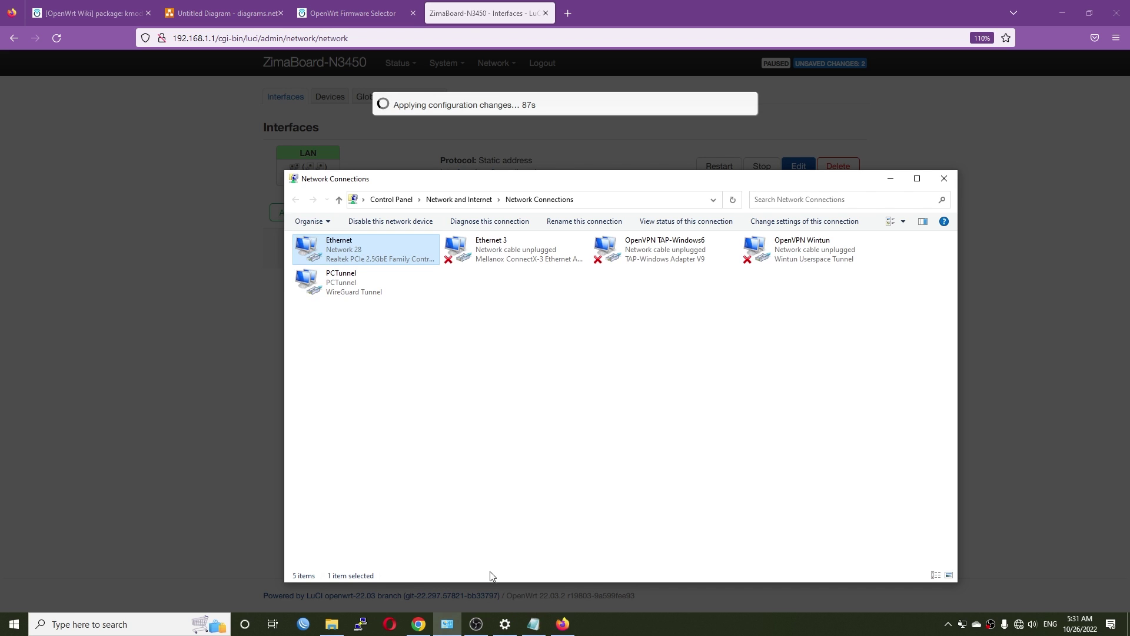
Disable and re-enable the PC's Ethernet adapter to renew its address
{"action": "right_click", "coordinate": [379, 251]}
{"action": "left_click", "coordinate": [399, 260]}
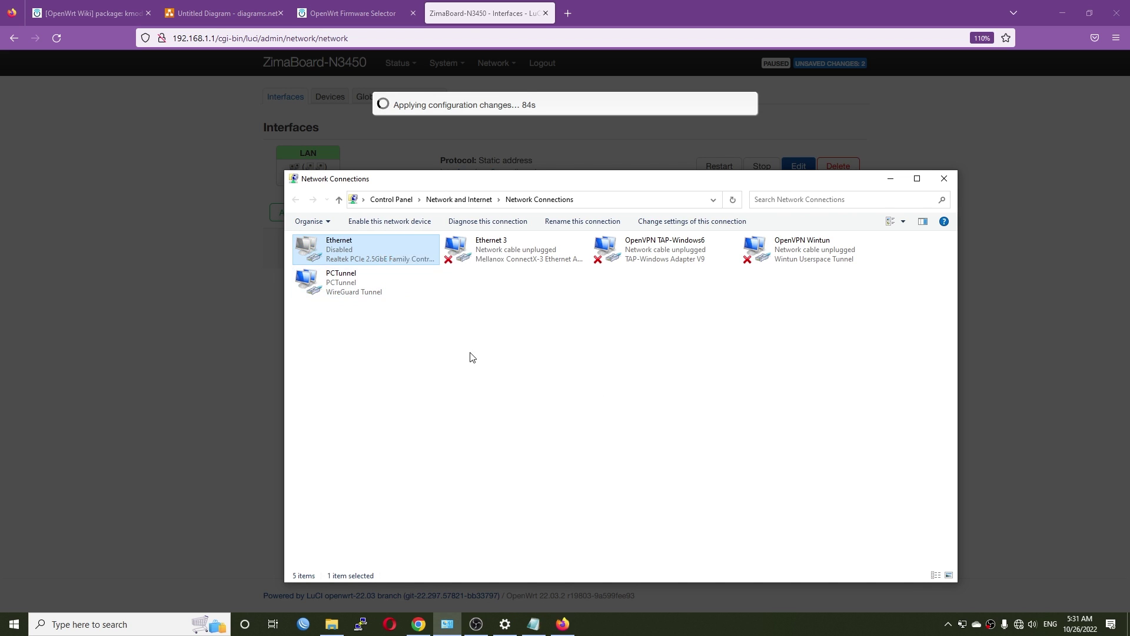
{"action": "right_click", "coordinate": [400, 255]}
{"action": "left_click", "coordinate": [412, 263]}
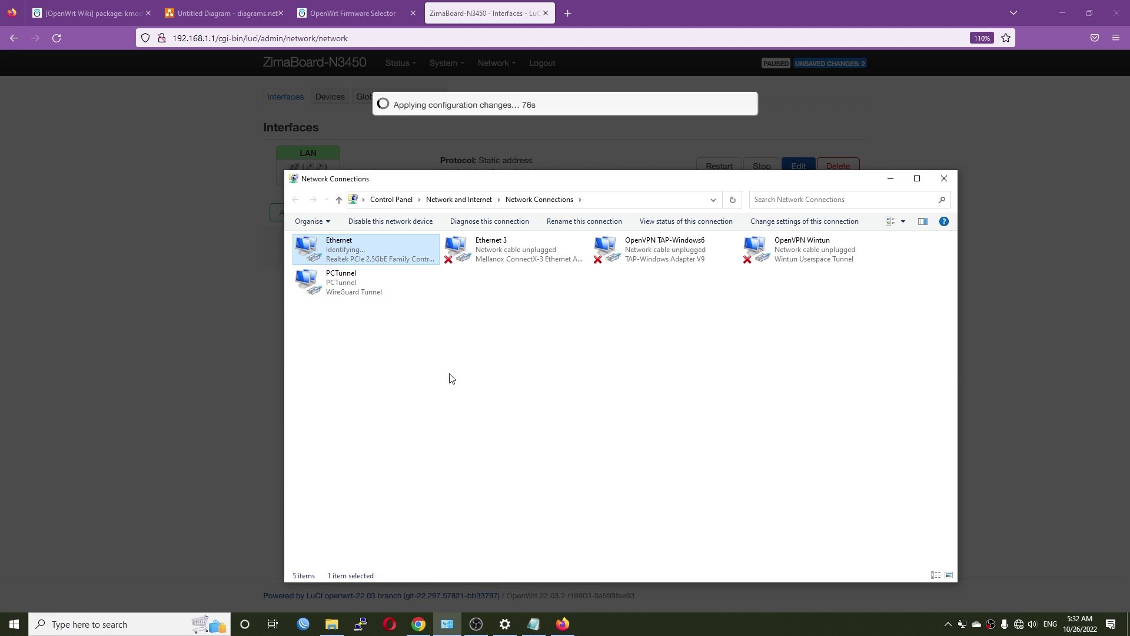
Confirm Ethernet details show 192.168.5.209 with gateway 192.168.5.1, then close them
{"action": "double_click", "coordinate": [398, 250]}
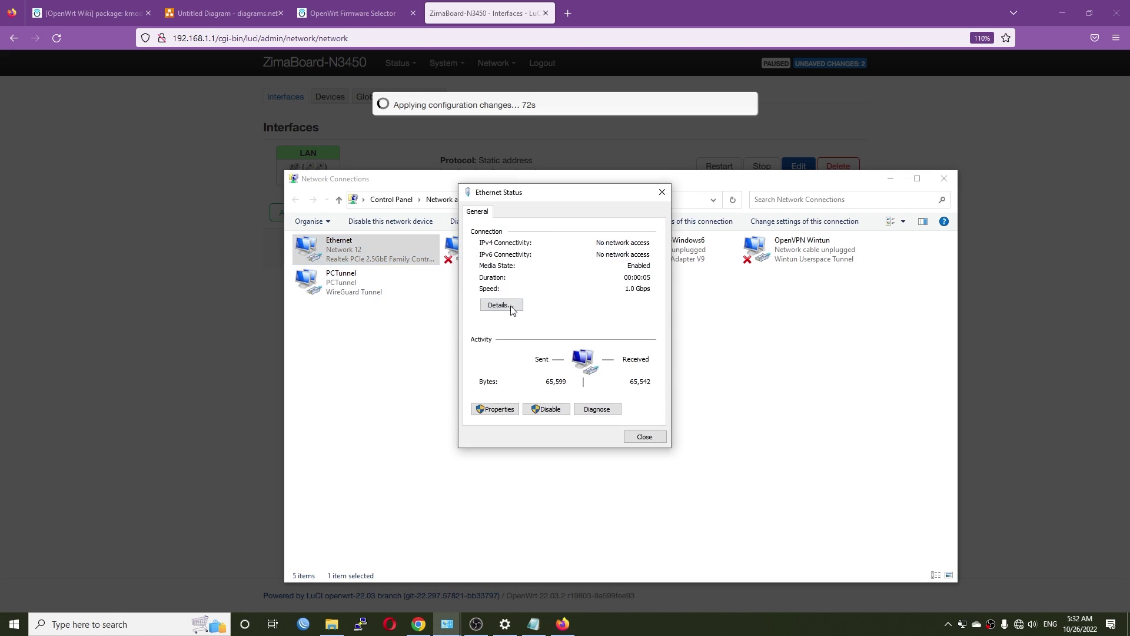
{"action": "left_click", "coordinate": [511, 309]}
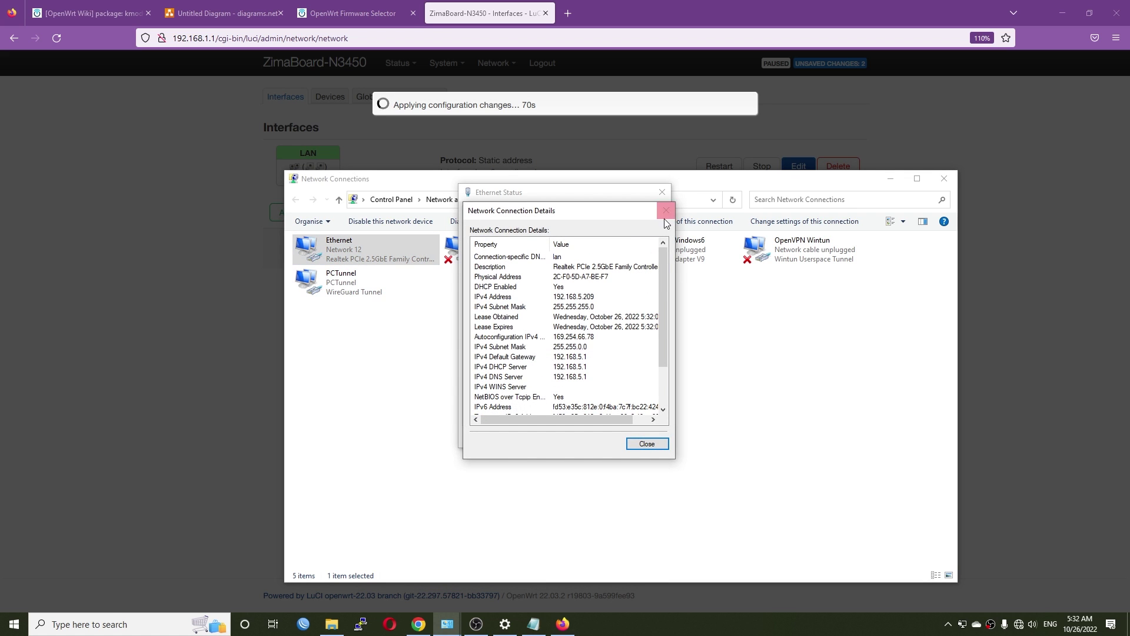
{"action": "left_click", "coordinate": [664, 214]}
{"action": "left_click", "coordinate": [663, 195]}
{"action": "left_click", "coordinate": [207, 39]}
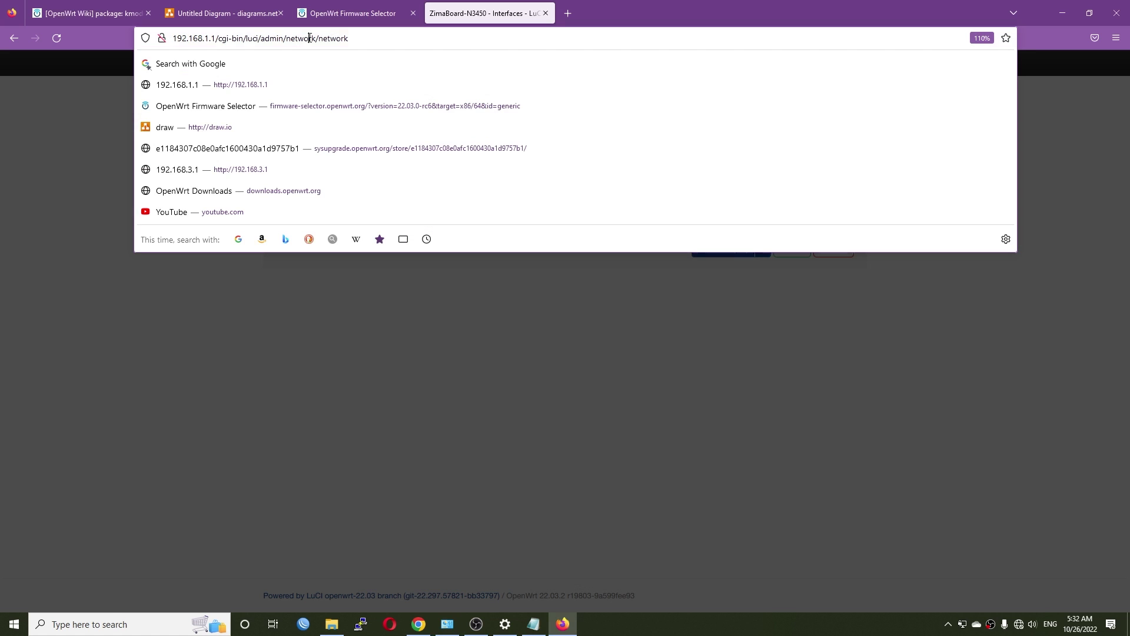
Load the router at 192.168.5.1 in the address bar and sign in again
{"action": "left_click", "coordinate": [207, 39]}
{"action": "left_click_drag", "start_coordinate": [204, 39], "coordinate": [628, 85]}
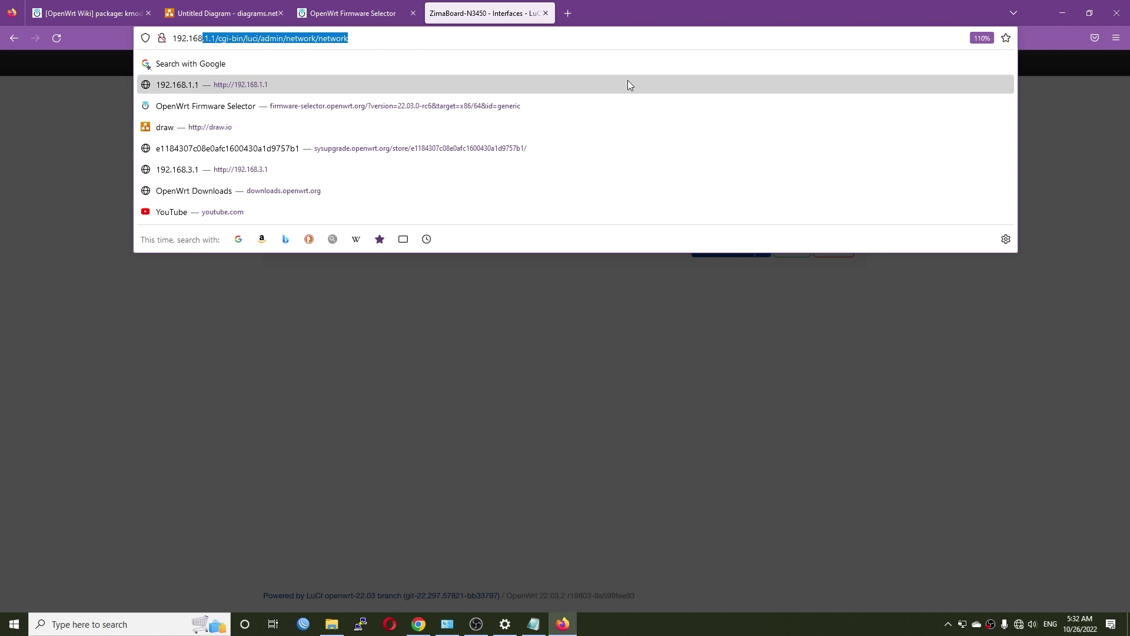
{"action": "type", "text": "."}
{"action": "type", "text": "5.1"}
{"action": "key", "text": "Return"}
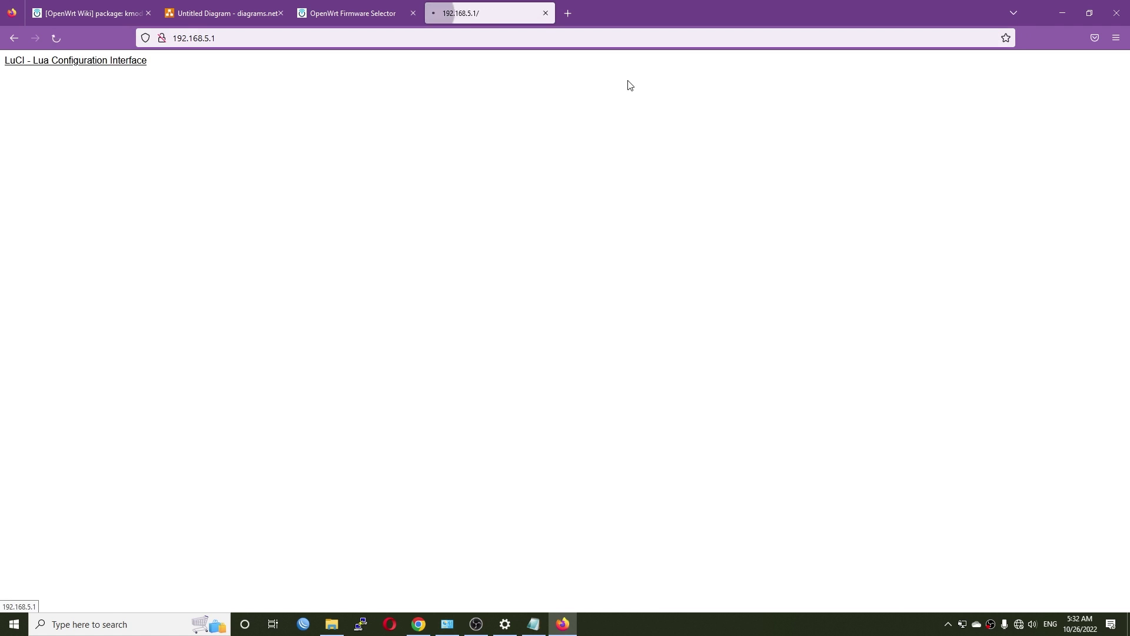
{"action": "left_click", "coordinate": [584, 191]}
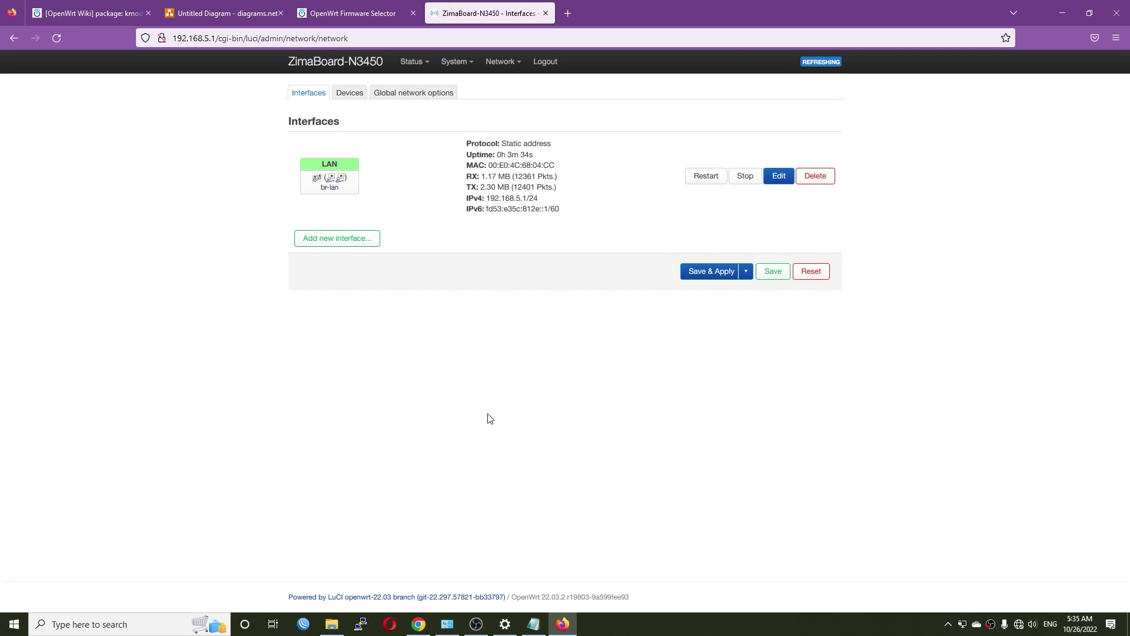
Create a new interface named 'gpon' using static address protocol on device eth0
{"action": "left_click", "coordinate": [348, 241]}
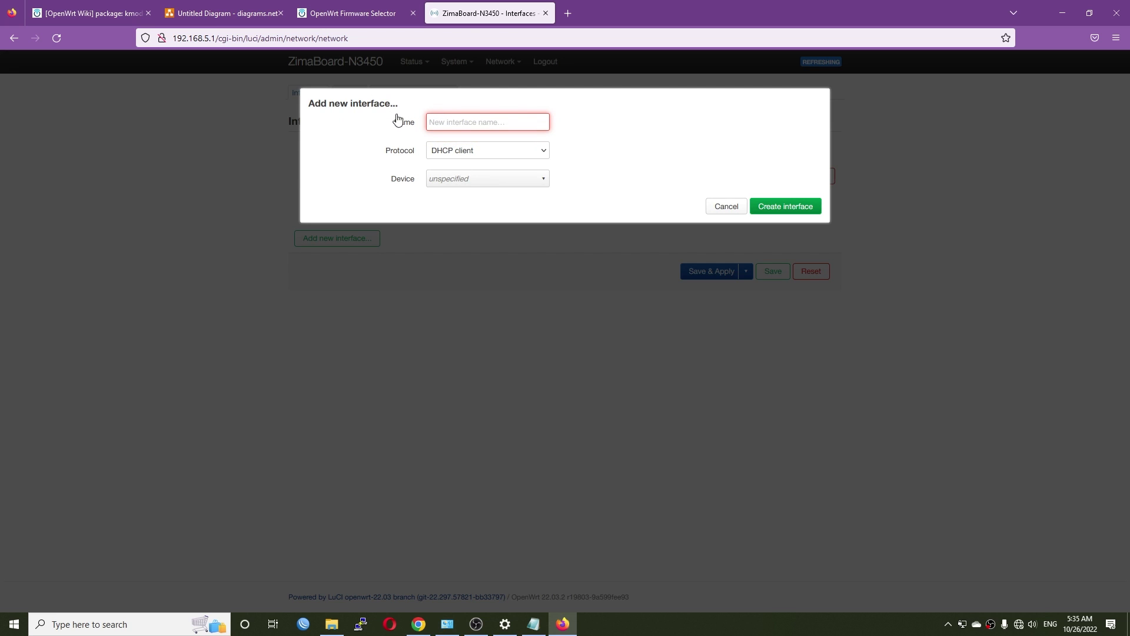
{"action": "type", "text": "gpon"}
{"action": "key", "text": "Tab"}
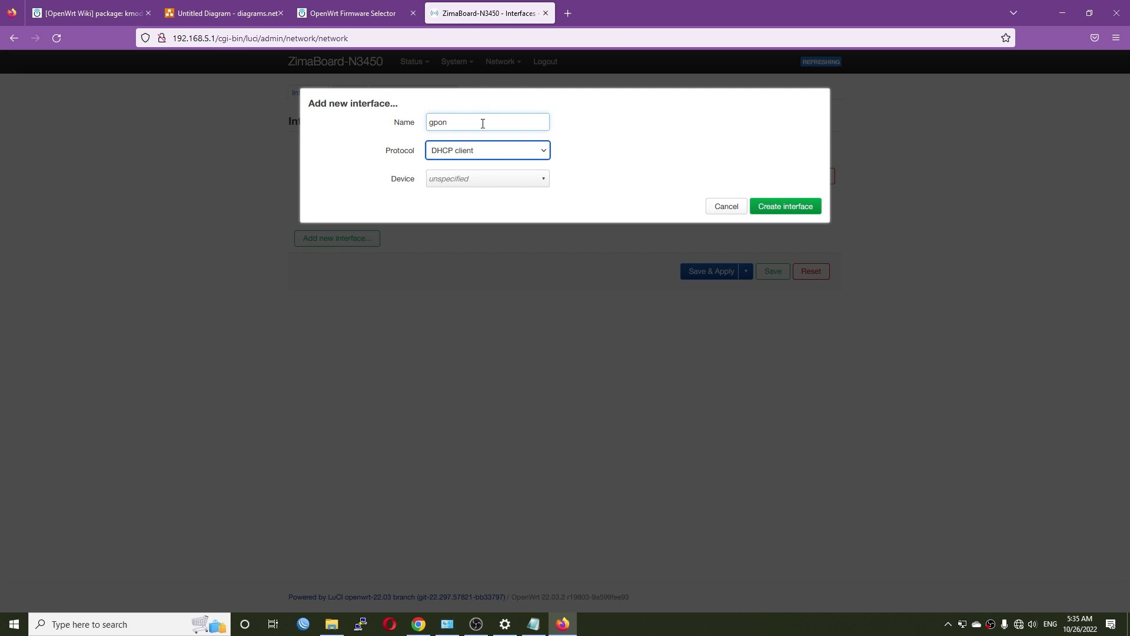
{"action": "left_click", "coordinate": [475, 159]}
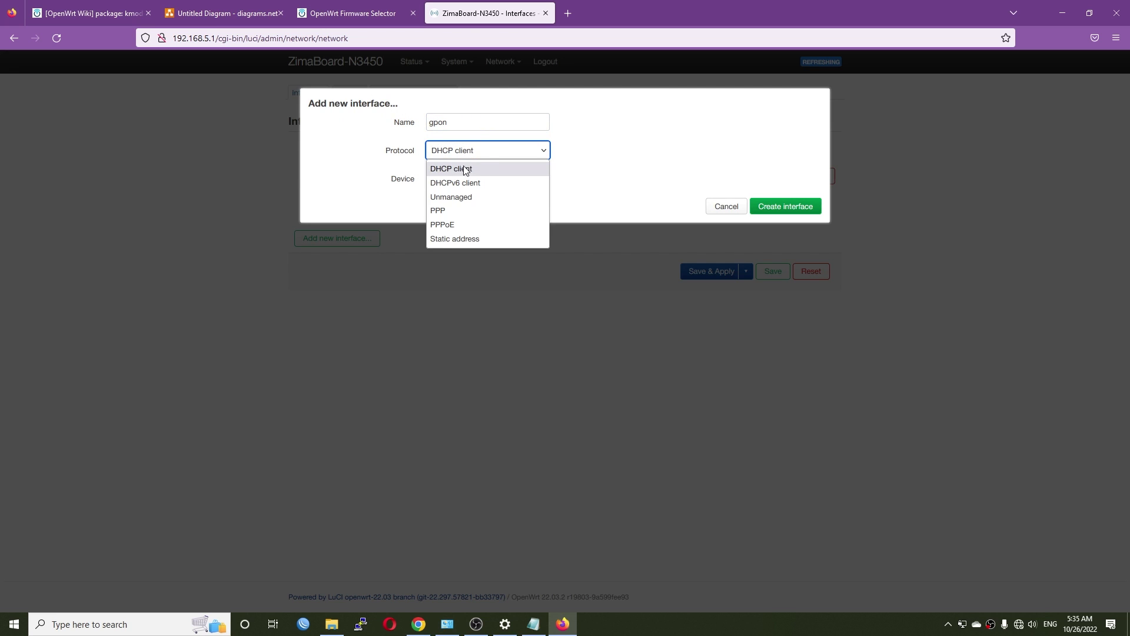
{"action": "left_click", "coordinate": [490, 243]}
{"action": "left_click", "coordinate": [491, 179]}
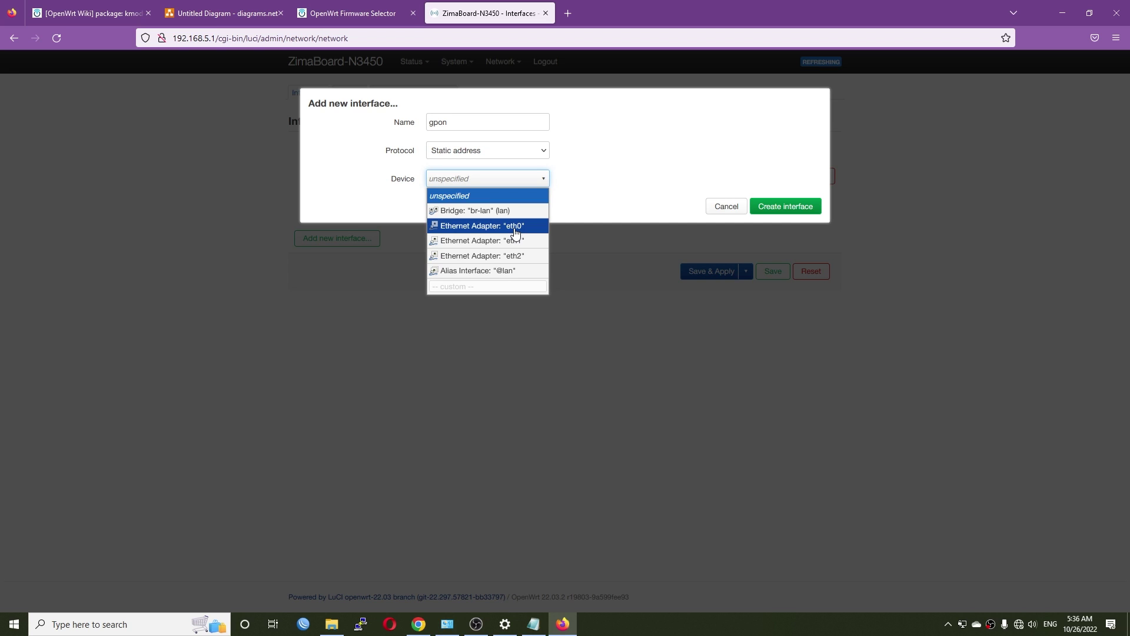
{"action": "left_click", "coordinate": [515, 231]}
{"action": "left_click", "coordinate": [800, 206]}
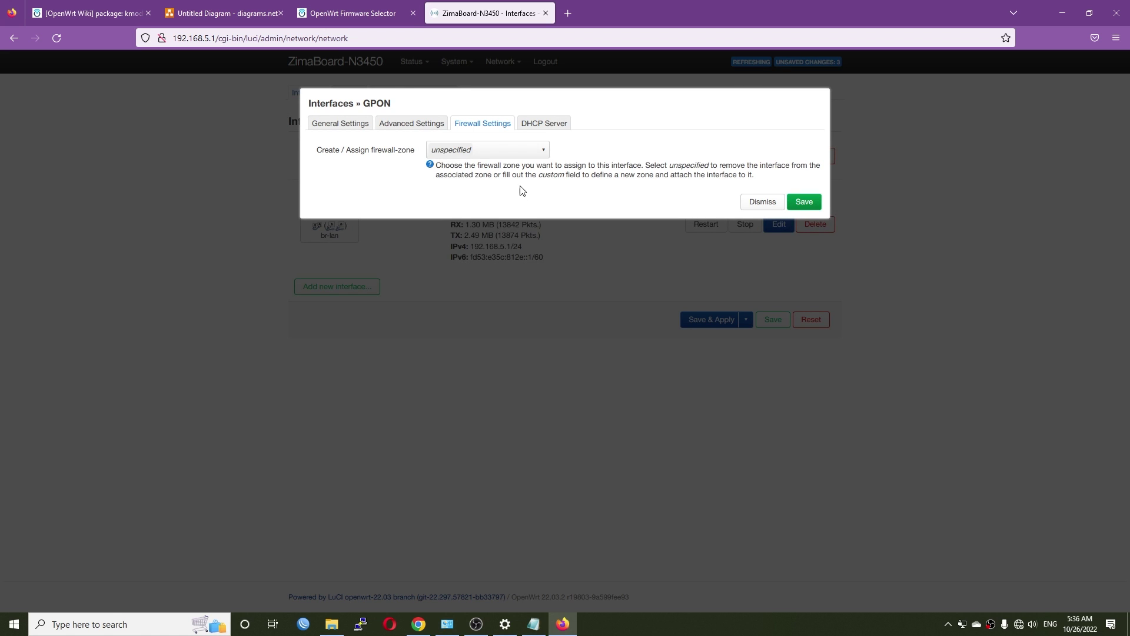
Put gpon in the wan firewall zone with IPv4 192.168.1.5, netmask 255.255.255.0
{"action": "left_click", "coordinate": [508, 154]}
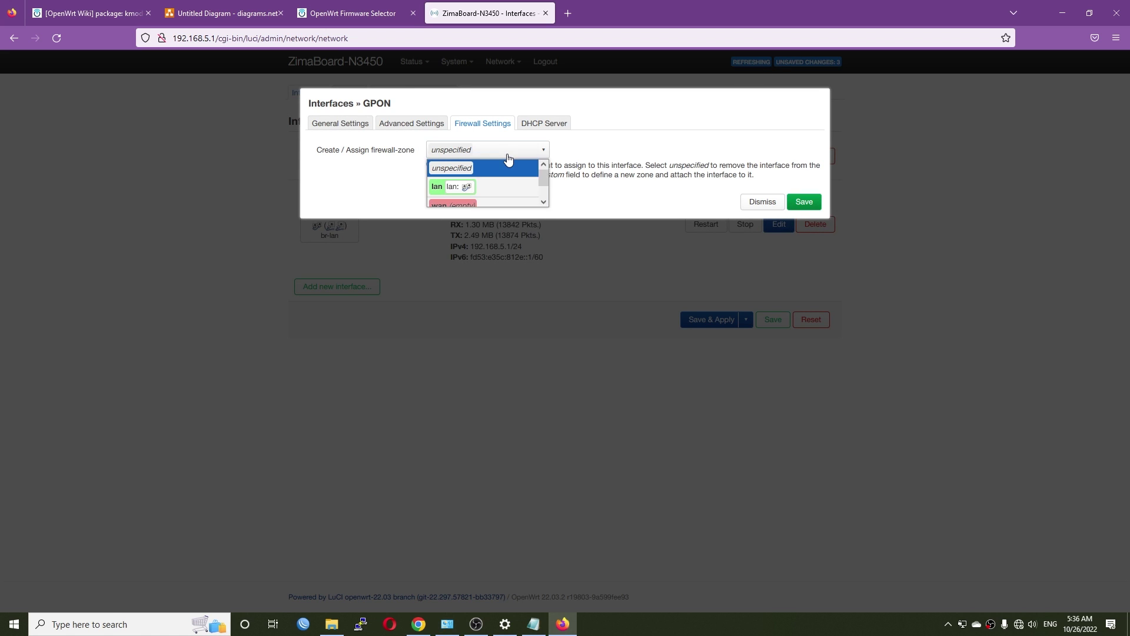
{"action": "left_click", "coordinate": [487, 206]}
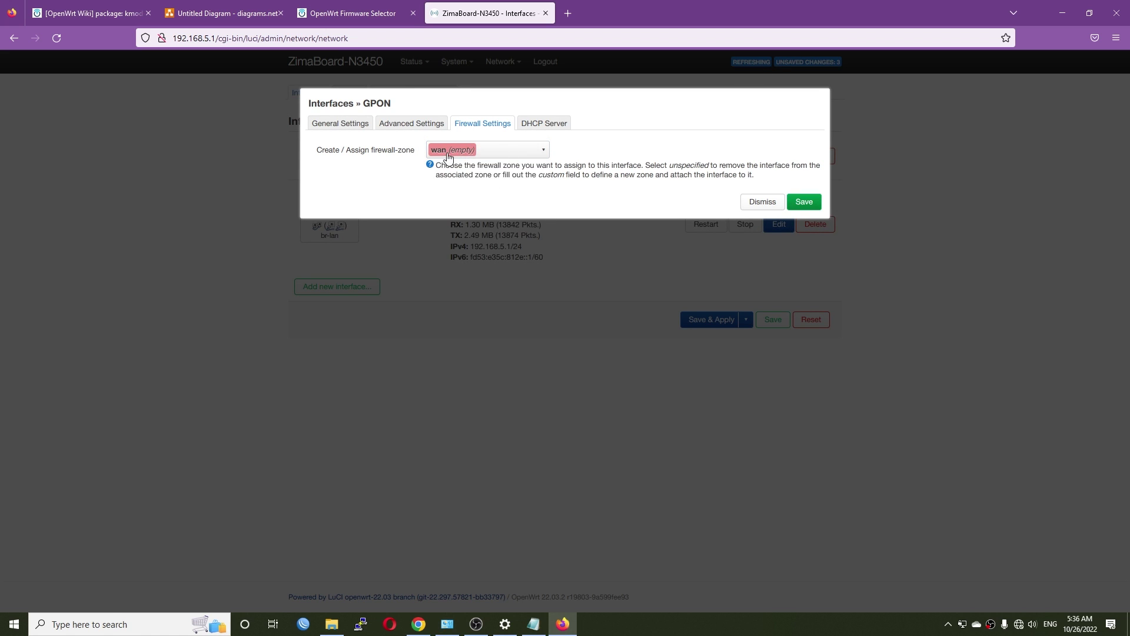
{"action": "left_click", "coordinate": [347, 131]}
{"action": "left_click", "coordinate": [467, 294]}
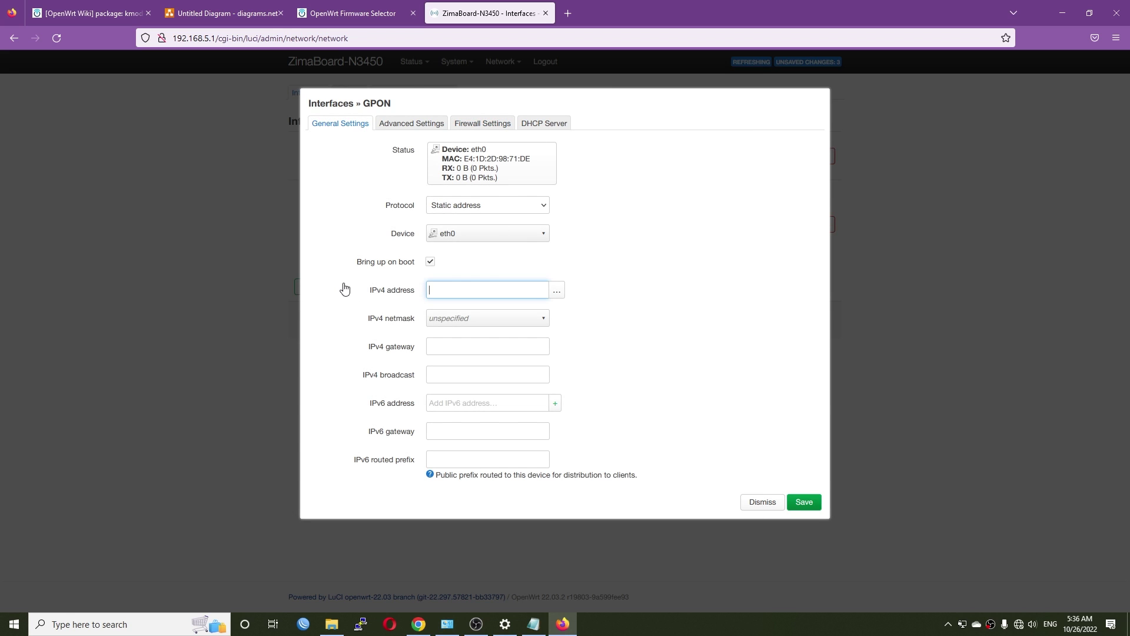
{"action": "type", "text": "192.168.1."}
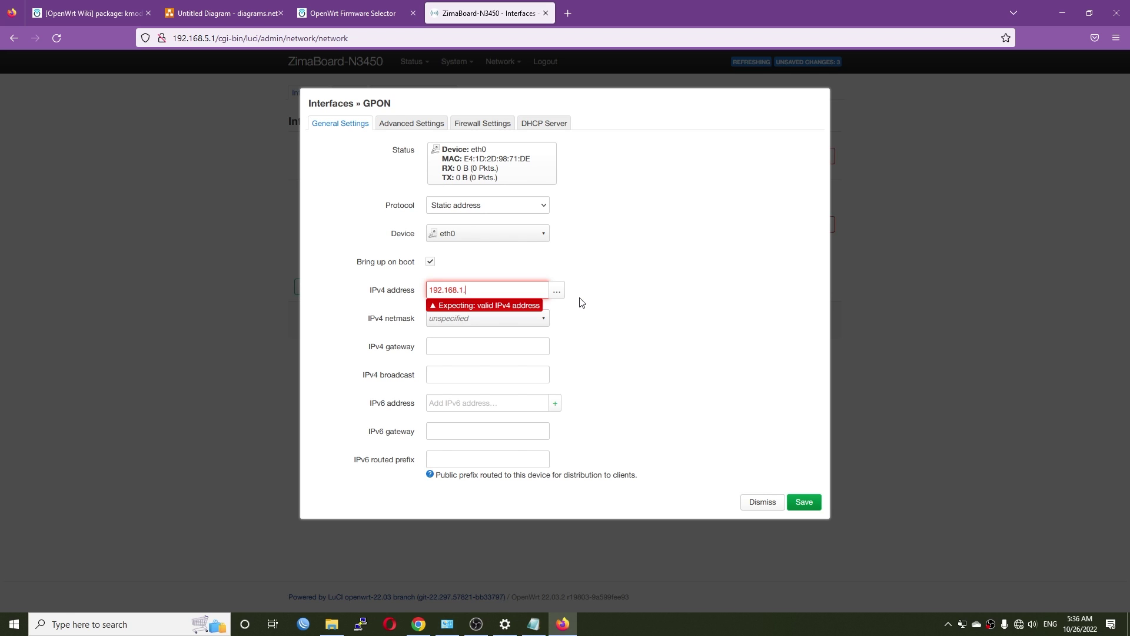
{"action": "type", "text": "5"}
{"action": "left_click", "coordinate": [482, 321]}
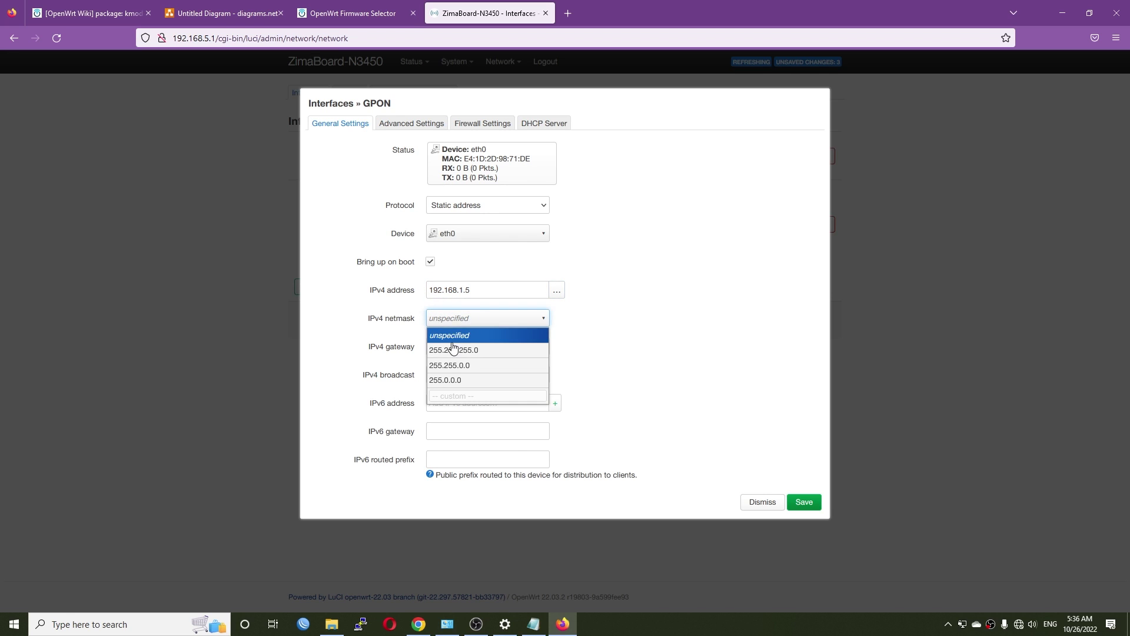
{"action": "left_click", "coordinate": [453, 350]}
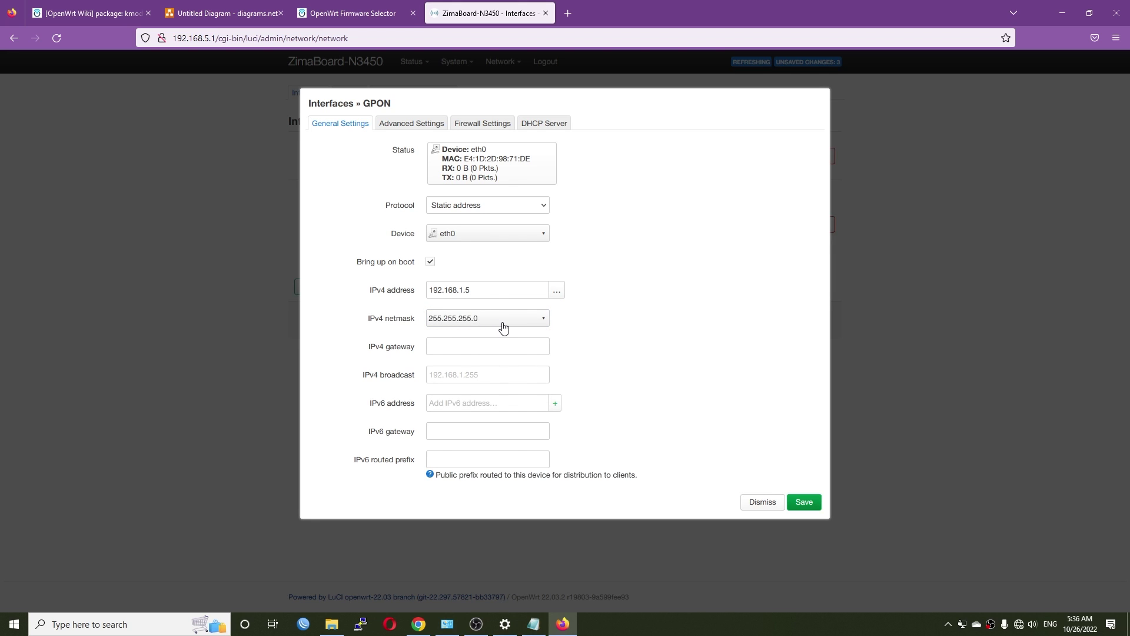
Review the gpon settings, save the interface and apply all pending changes
{"action": "left_click", "coordinate": [509, 129]}
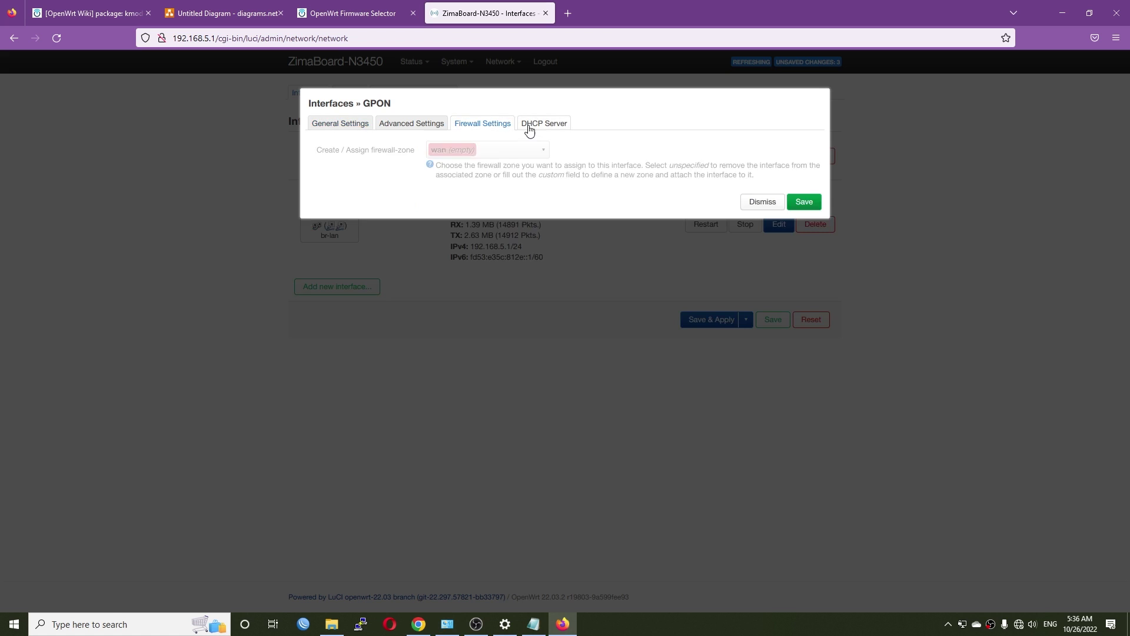
{"action": "left_click", "coordinate": [529, 126]}
{"action": "left_click", "coordinate": [371, 124]}
{"action": "left_click", "coordinate": [803, 503]}
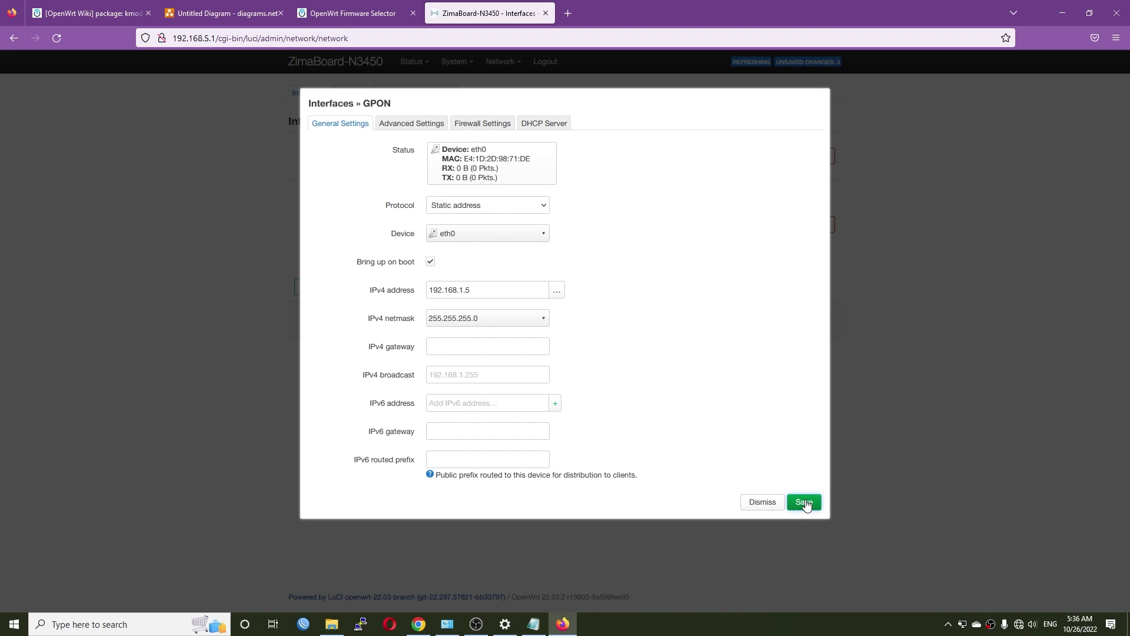
{"action": "left_click", "coordinate": [712, 321]}
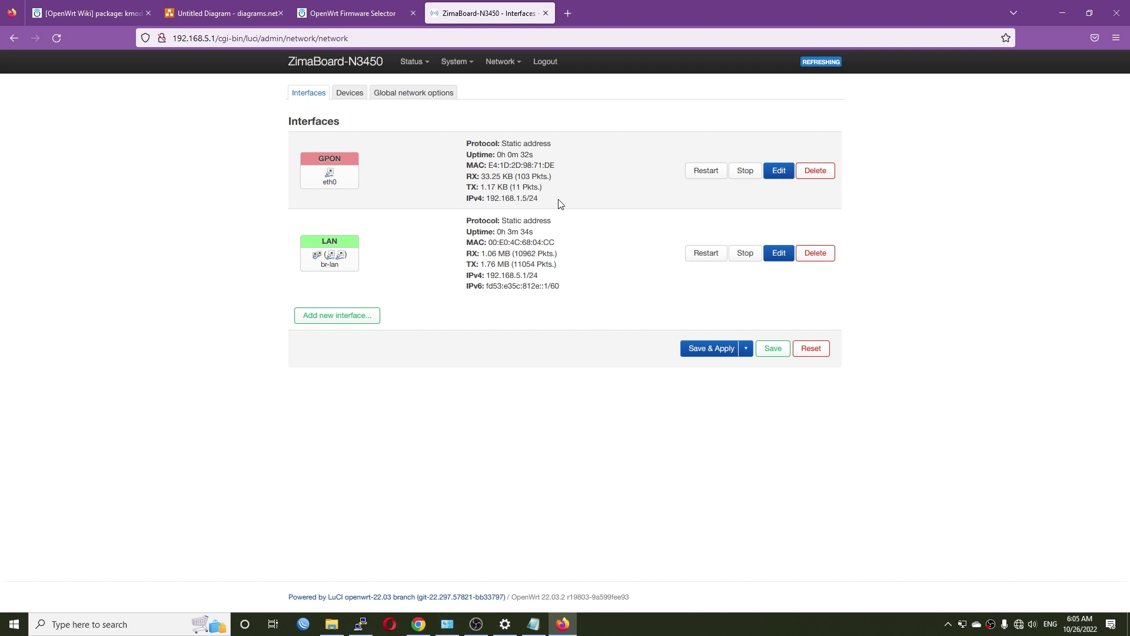
Verify gpon shows 192.168.1.5 on eth0, then launch Command Prompt via cmd
{"action": "left_click_drag", "start_coordinate": [559, 204], "coordinate": [486, 199]}
{"action": "left_click_drag", "start_coordinate": [345, 186], "coordinate": [322, 184]}
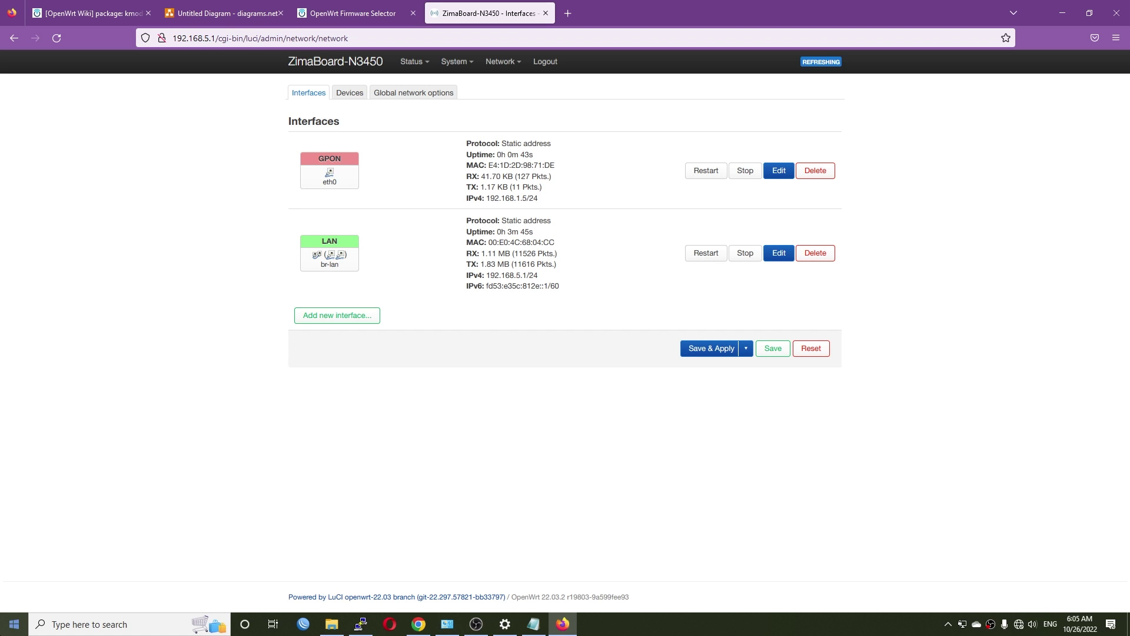
{"action": "left_click", "coordinate": [4, 621]}
{"action": "type", "text": "cmd"}
{"action": "key", "text": "Return"}
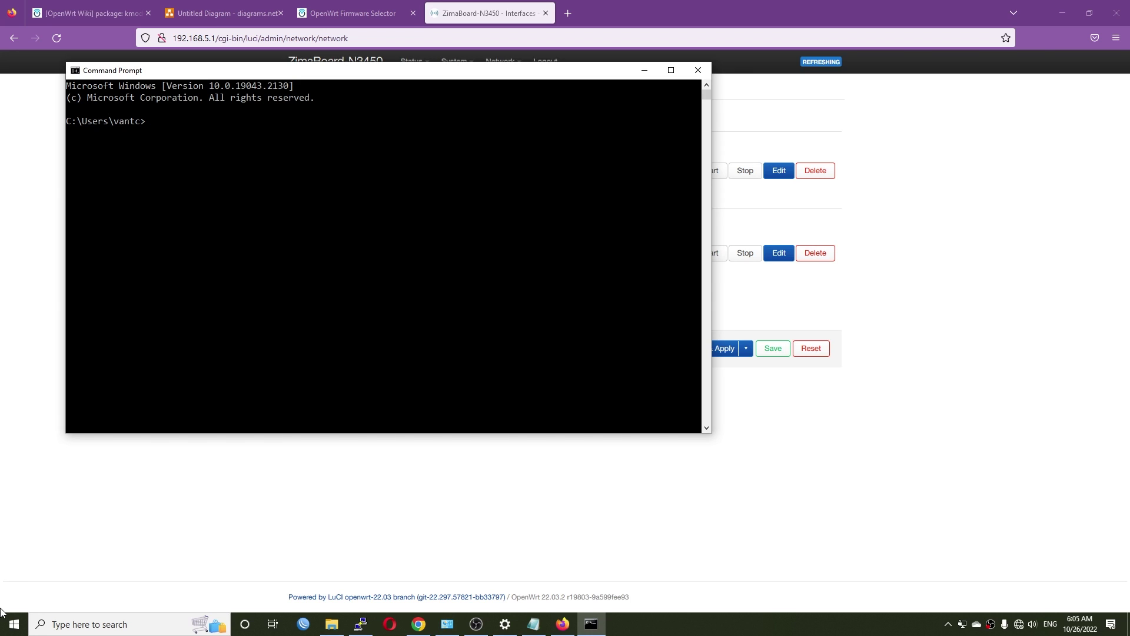
Ping 192.168.1.1 to confirm 1 ms replies, then return to the browser
{"action": "type", "text": "92.168.1.1"}
{"action": "key", "text": "Return"}
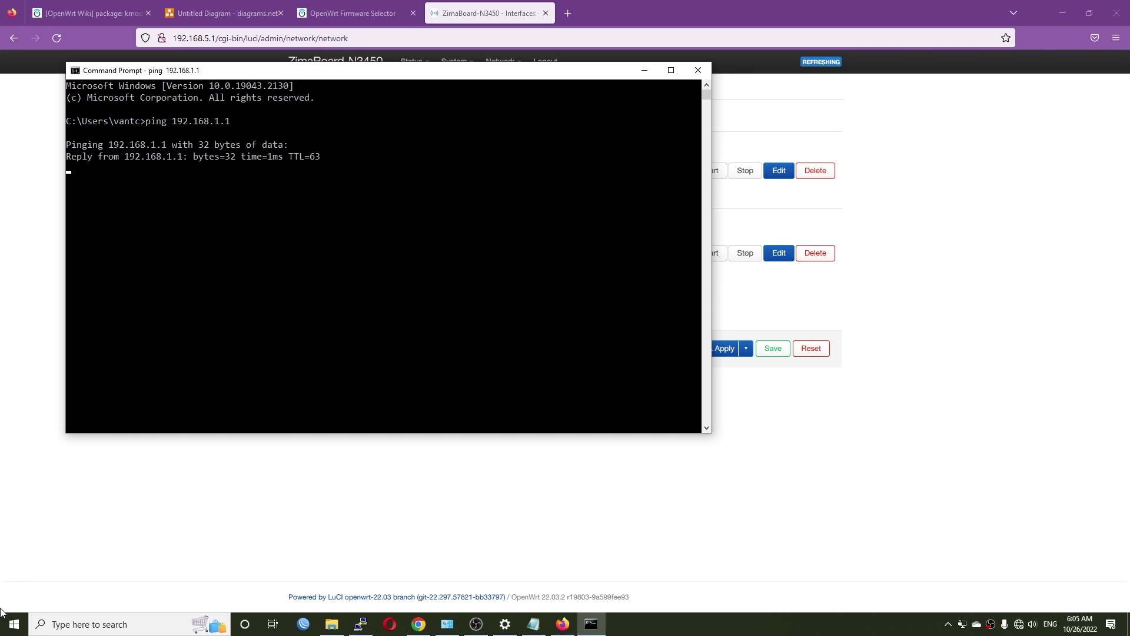
{"action": "left_click_drag", "start_coordinate": [252, 72], "coordinate": [461, 153]}
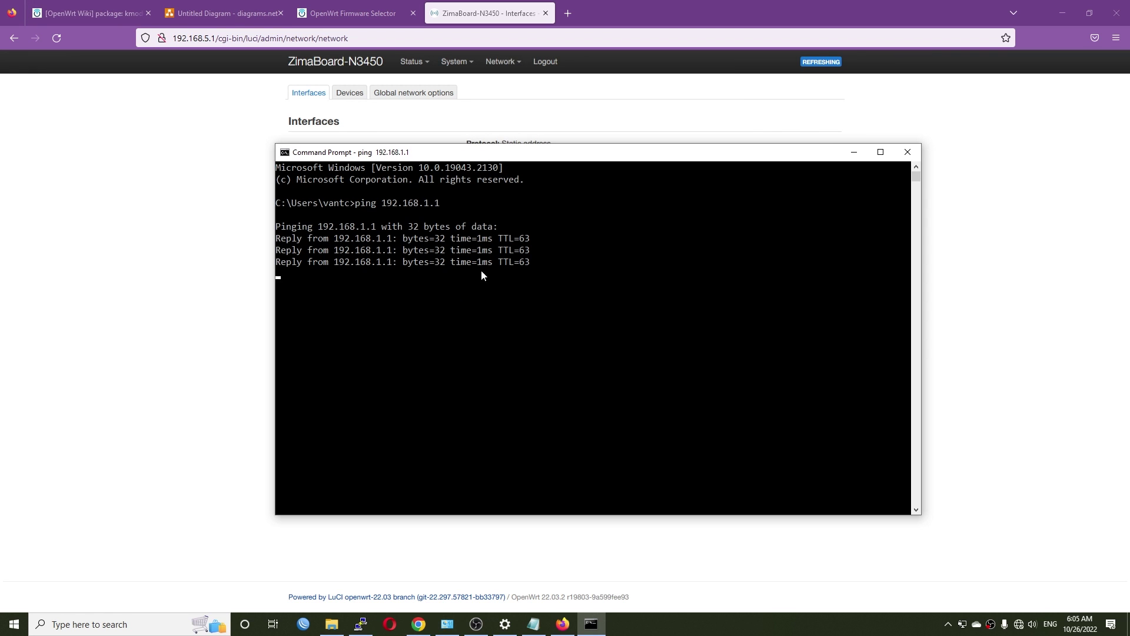
{"action": "left_click", "coordinate": [554, 118]}
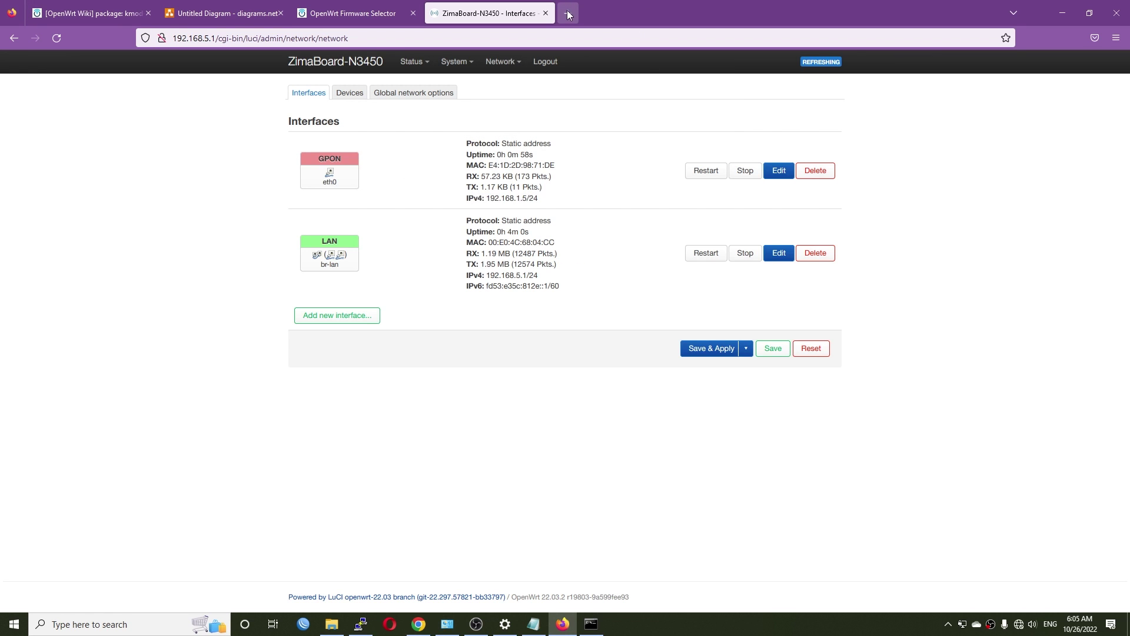
Open 192.168.1.1 in a new tab and sign in with the stick's username and password
{"action": "left_click", "coordinate": [567, 12]}
{"action": "type", "text": "192.16"}
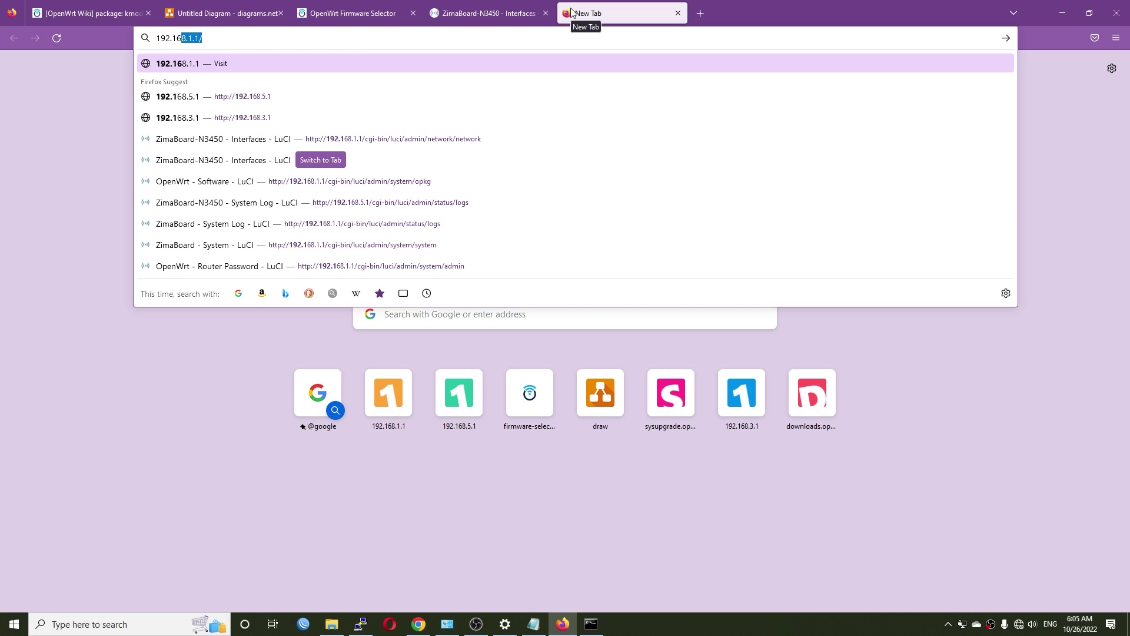
{"action": "type", "text": "8.1.1"}
{"action": "key", "text": "Return"}
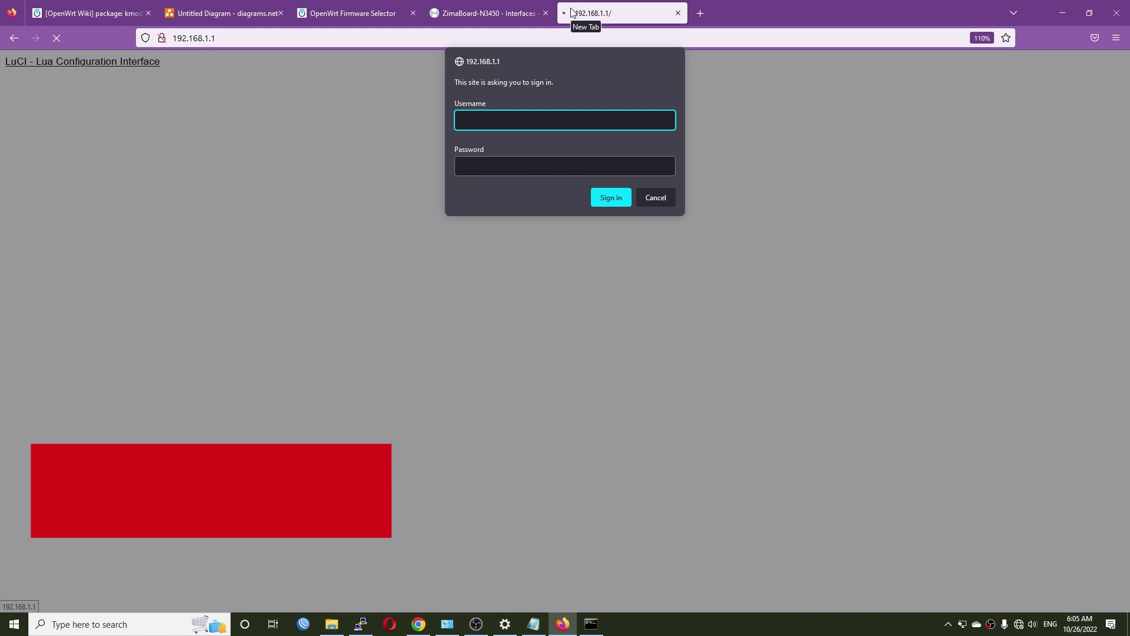
{"action": "type", "text": "admin"}
{"action": "key", "text": "Tab"}
{"action": "type", "text": "adm"}
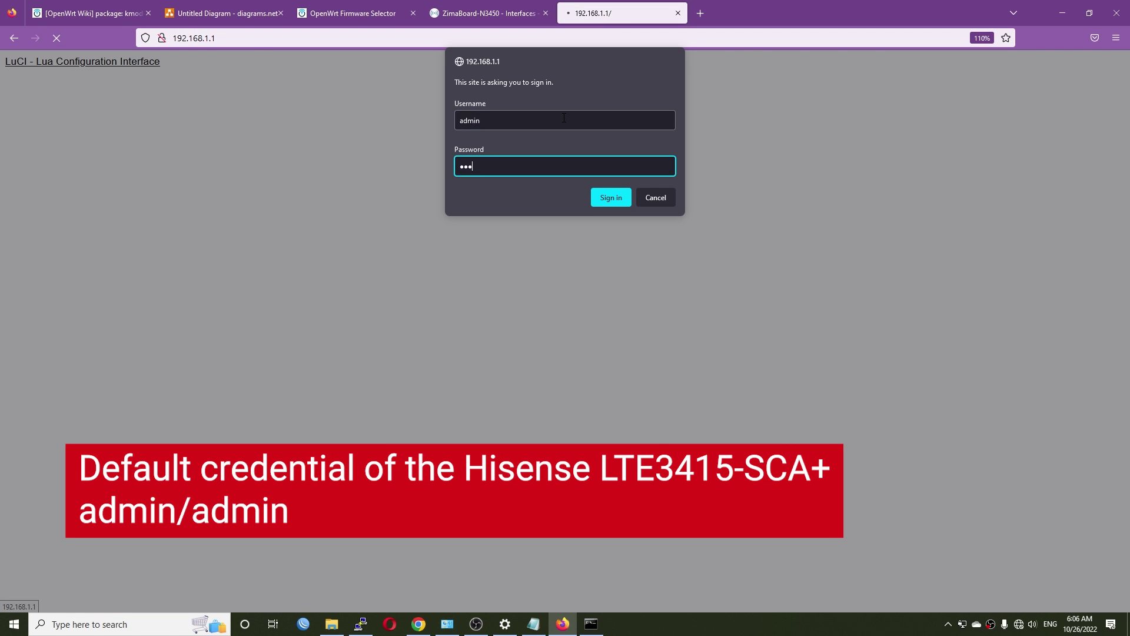
{"action": "type", "text": "in"}
{"action": "key", "text": "Return"}
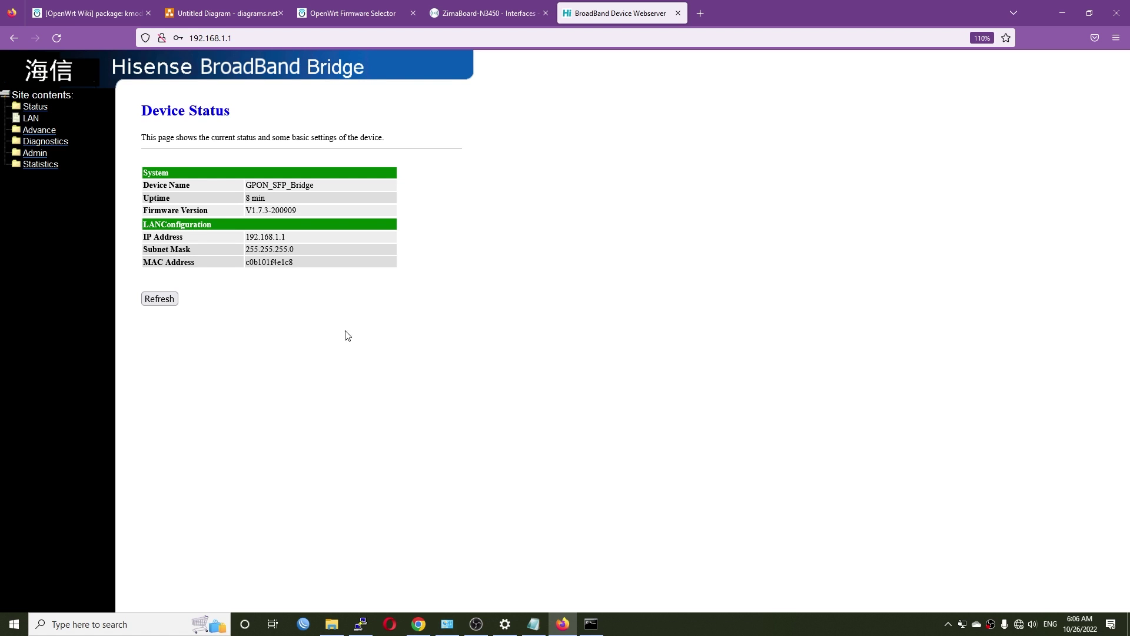
Review Device Status (uptime, IP 192.168.1.1) and PON Status showing ONU State O5
{"action": "scroll", "coordinate": [300, 246], "scroll_direction": "up", "scroll_amount": 3}
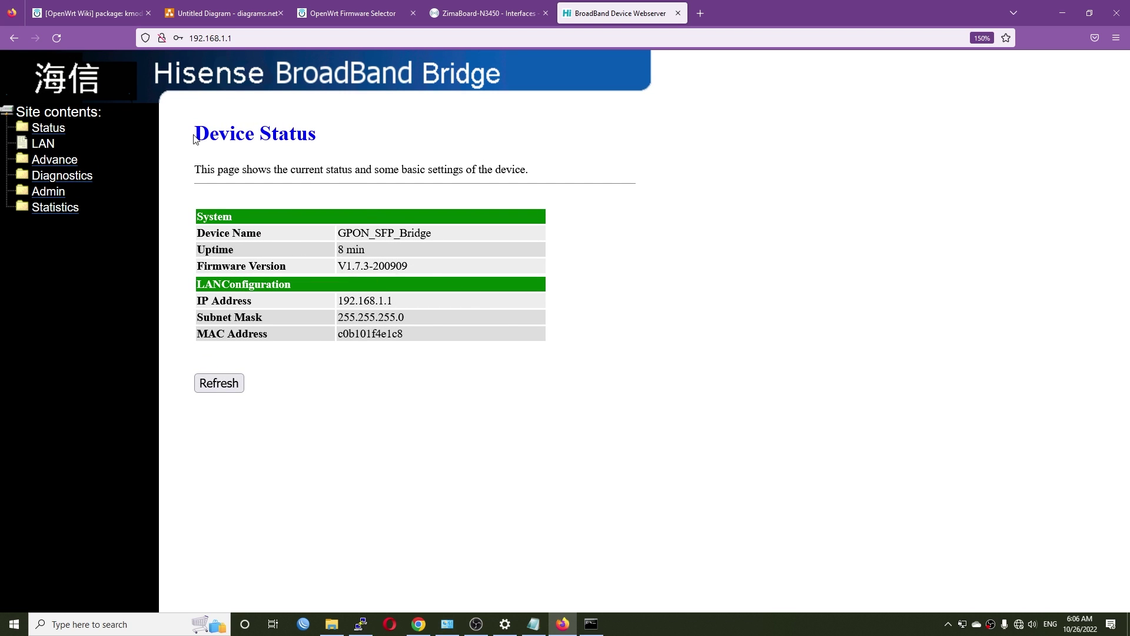
{"action": "left_click_drag", "start_coordinate": [196, 139], "coordinate": [380, 147]}
{"action": "triple_click", "coordinate": [322, 246]}
{"action": "left_click", "coordinate": [406, 267]}
{"action": "left_click_drag", "start_coordinate": [405, 300], "coordinate": [336, 302]}
{"action": "left_click", "coordinate": [412, 313]}
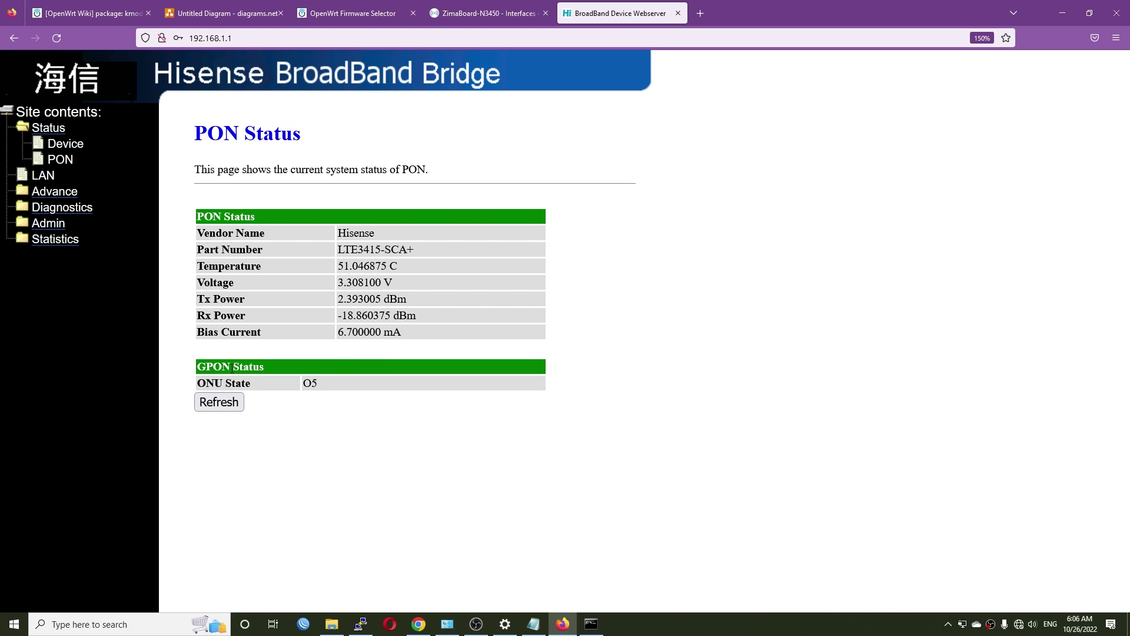
{"action": "double_click", "coordinate": [324, 383]}
Expand Advance and Admin in the site tree and go to GPON Settings
{"action": "left_click", "coordinate": [75, 191]}
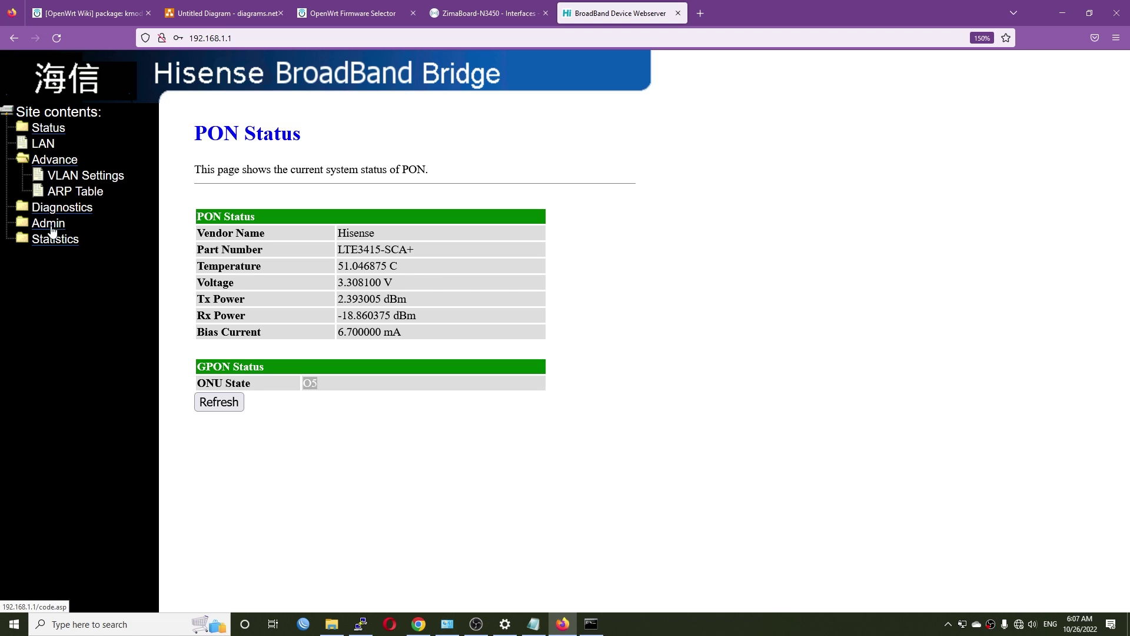
{"action": "left_click", "coordinate": [57, 225]}
{"action": "left_click", "coordinate": [93, 209]}
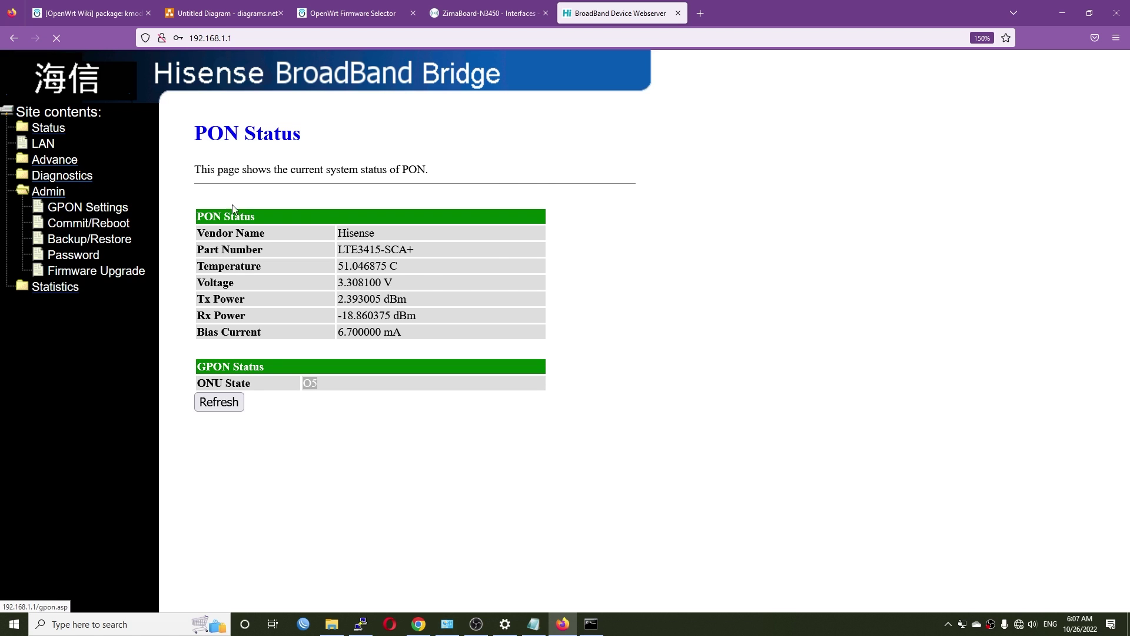
Check the GPON serial number, then view the Interface and PON Statistics pages
{"action": "double_click", "coordinate": [365, 281]}
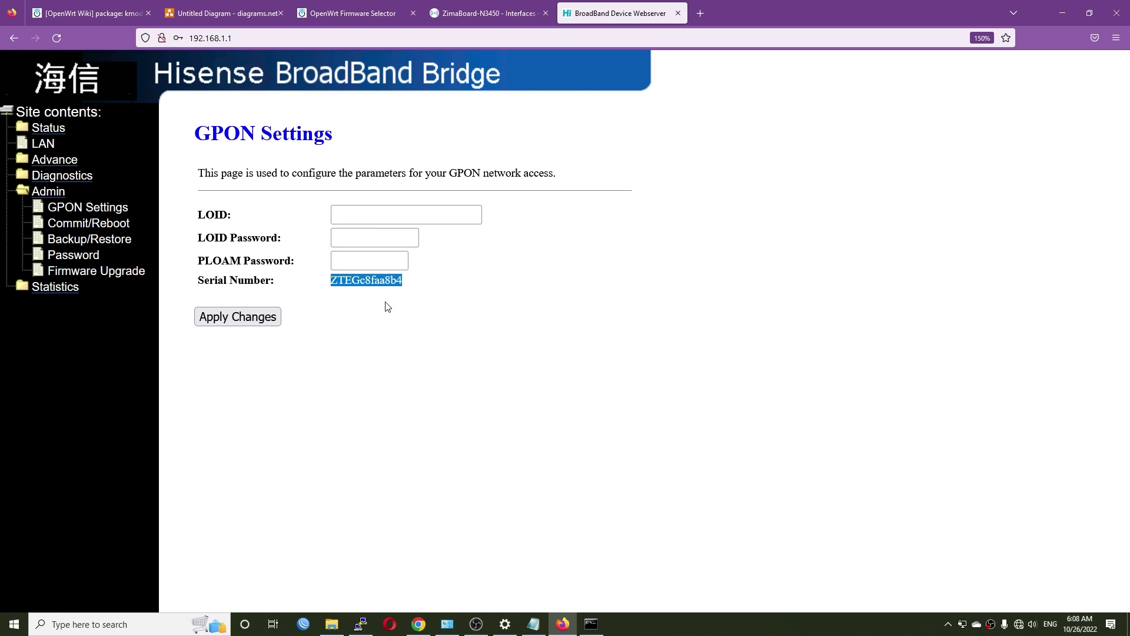
{"action": "left_click", "coordinate": [391, 315]}
{"action": "left_click", "coordinate": [56, 288]}
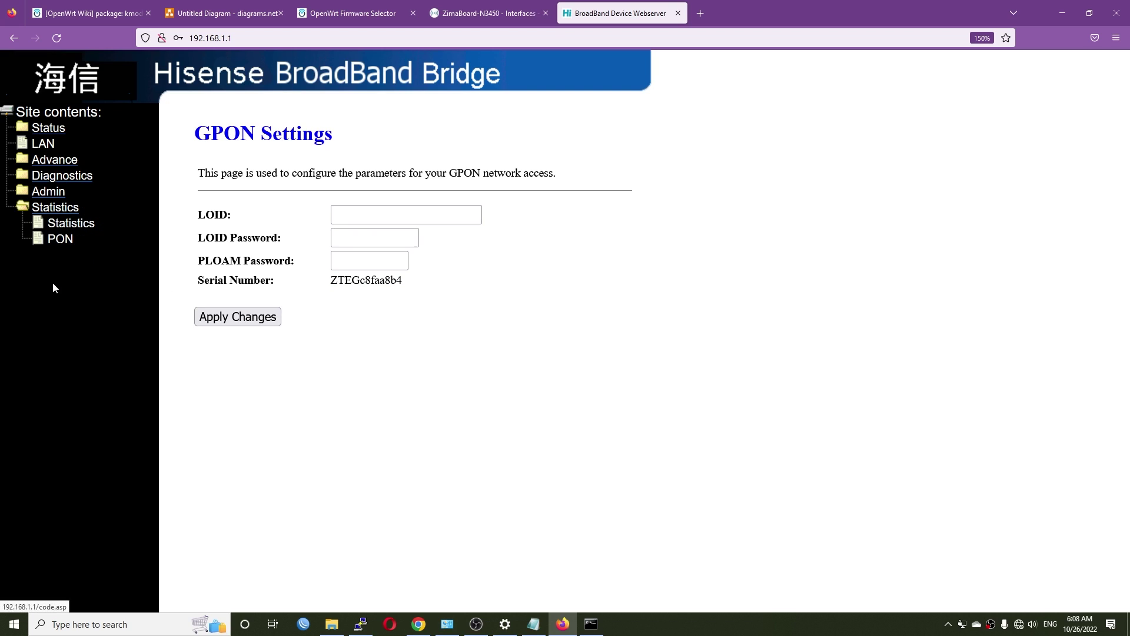
{"action": "left_click", "coordinate": [71, 223]}
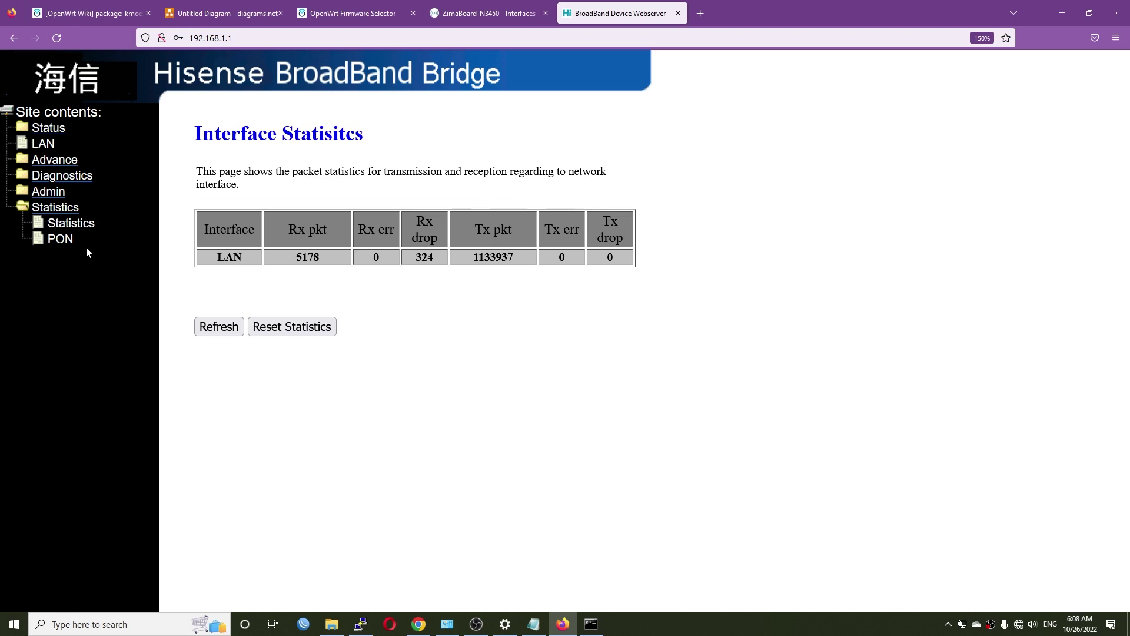
{"action": "left_click", "coordinate": [61, 239]}
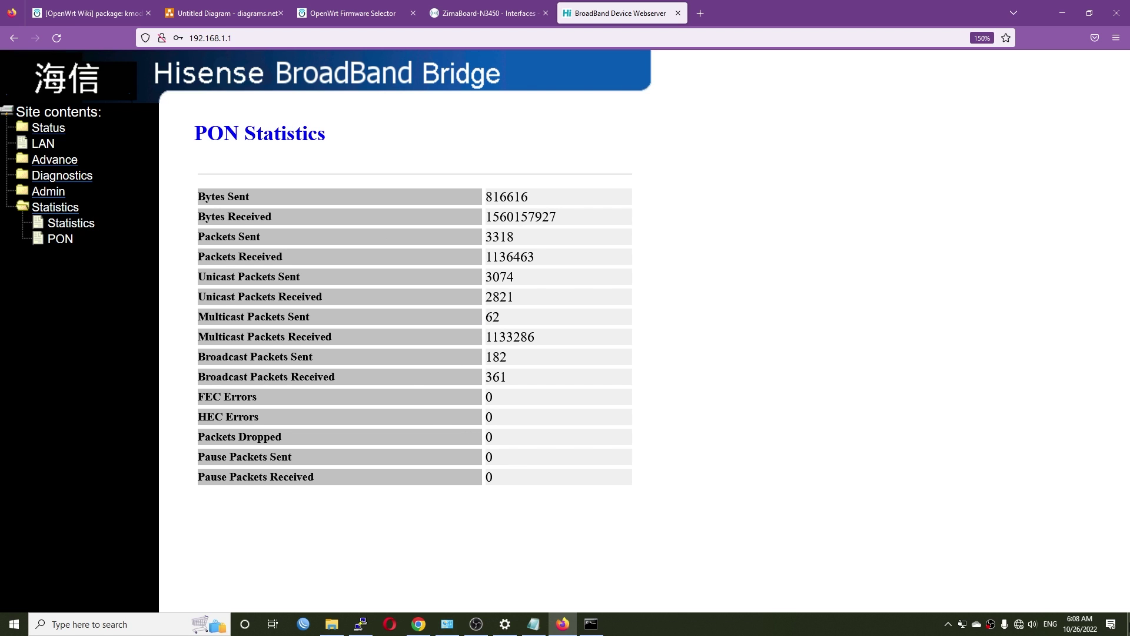
{"action": "key", "text": "super+d"}
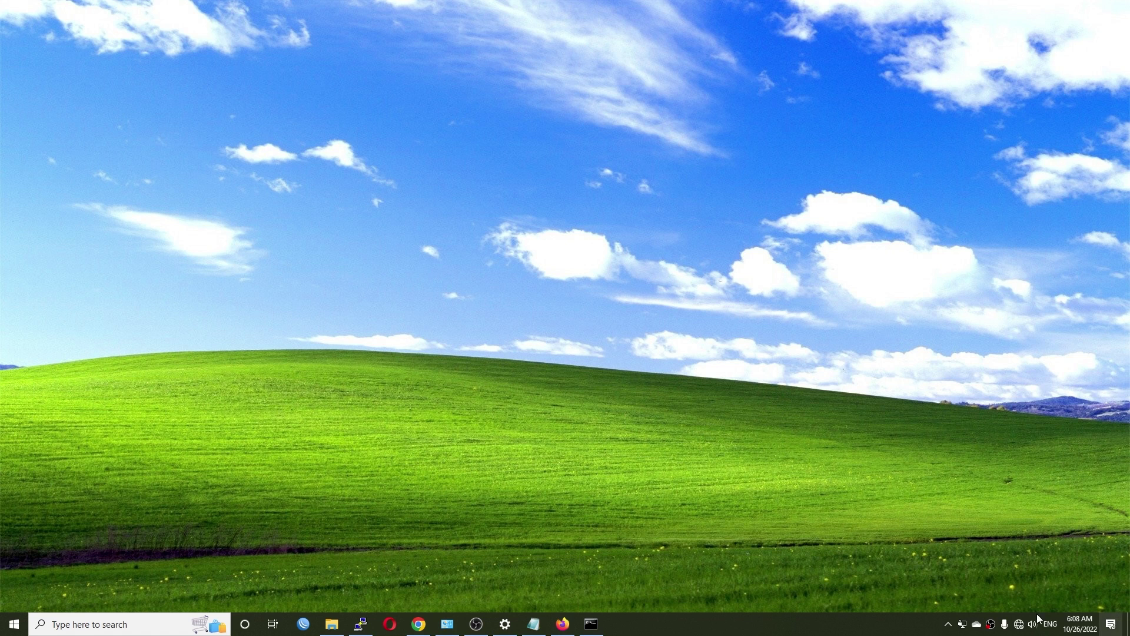
Open a new PuTTY Telnet connection on port 23 to 192.168.1.1
{"action": "left_click", "coordinate": [361, 624]}
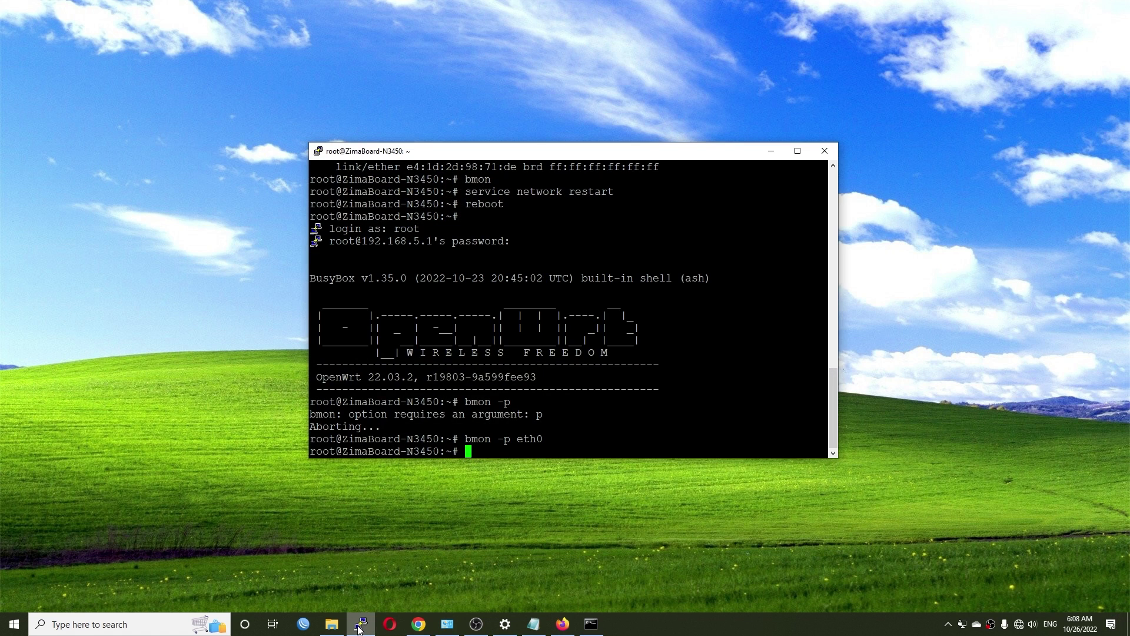
{"action": "left_click", "coordinate": [361, 624]}
{"action": "right_click", "coordinate": [360, 624]}
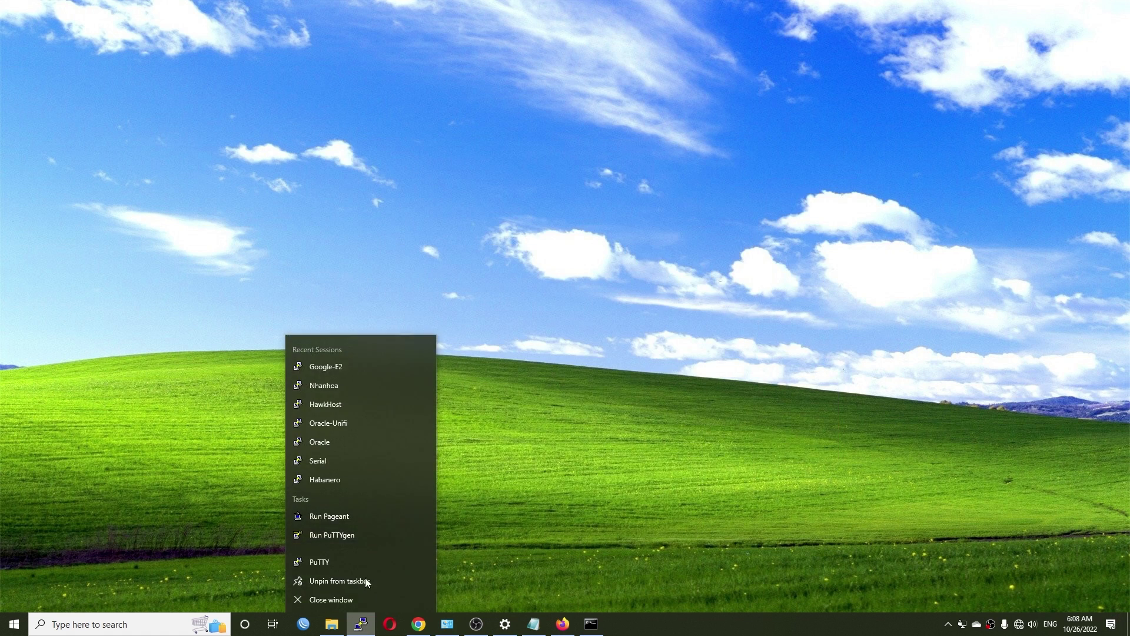
{"action": "left_click", "coordinate": [350, 565]}
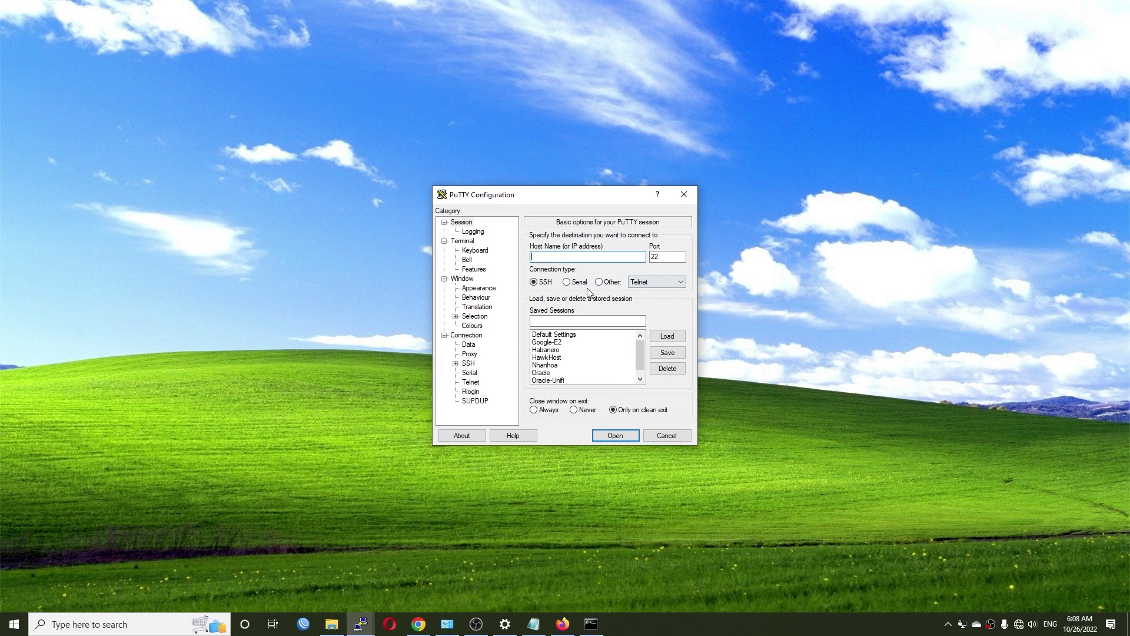
{"action": "left_click", "coordinate": [613, 282]}
{"action": "left_click", "coordinate": [587, 259]}
{"action": "type", "text": "192.168.1.1"}
{"action": "key", "text": "Return"}
Log in as admin to reach the stick's BusyBox root shell
{"action": "left_click_drag", "start_coordinate": [362, 102], "coordinate": [609, 181]}
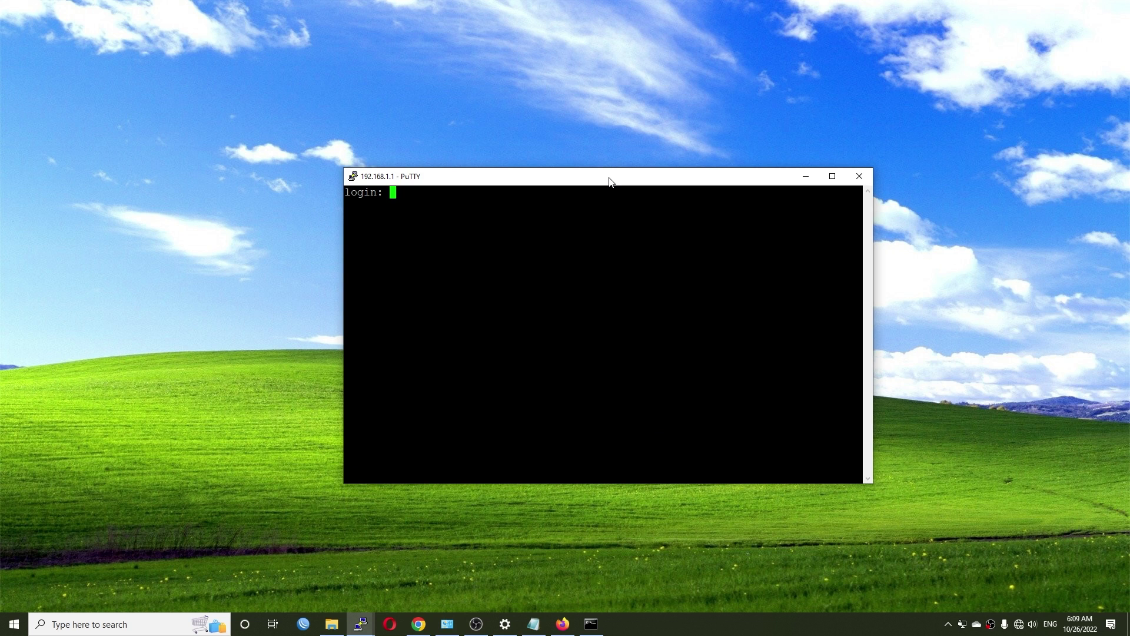
{"action": "type", "text": "admin"}
{"action": "key", "text": "Return"}
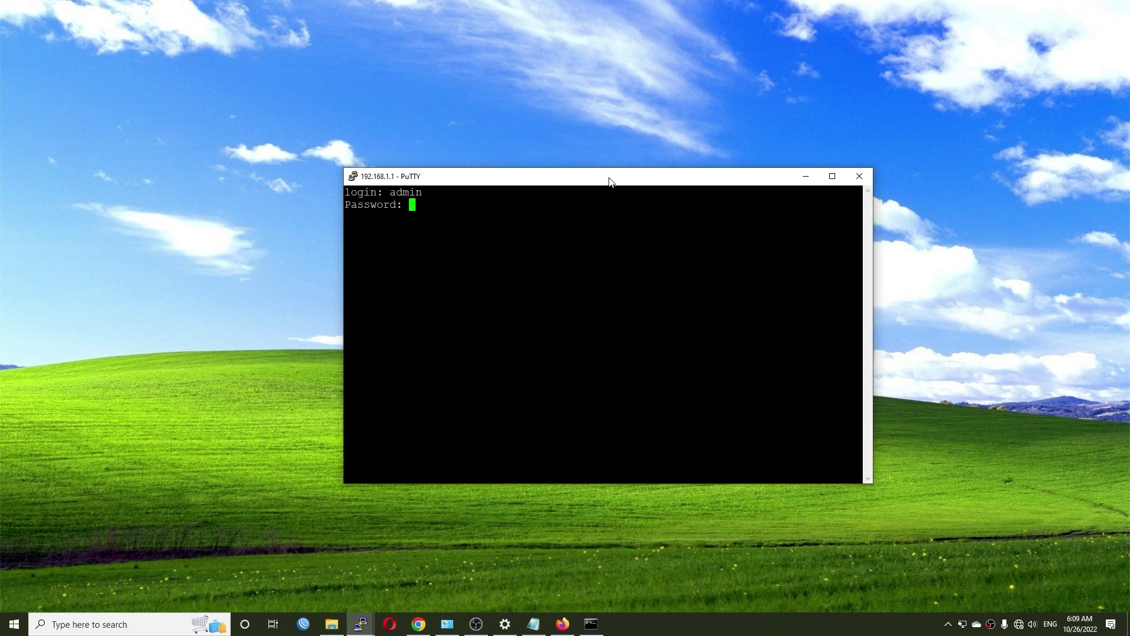
{"action": "key", "text": "Return"}
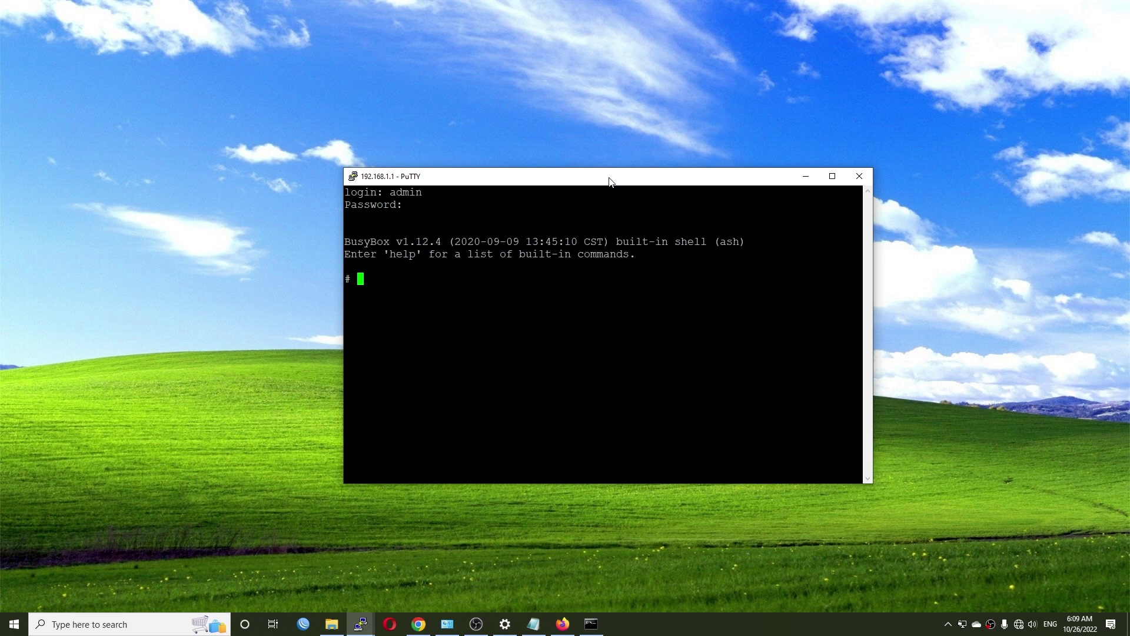
Run 'flash get GPON_SN' from the notes to read the stick's GPON serial
{"action": "left_click", "coordinate": [537, 626]}
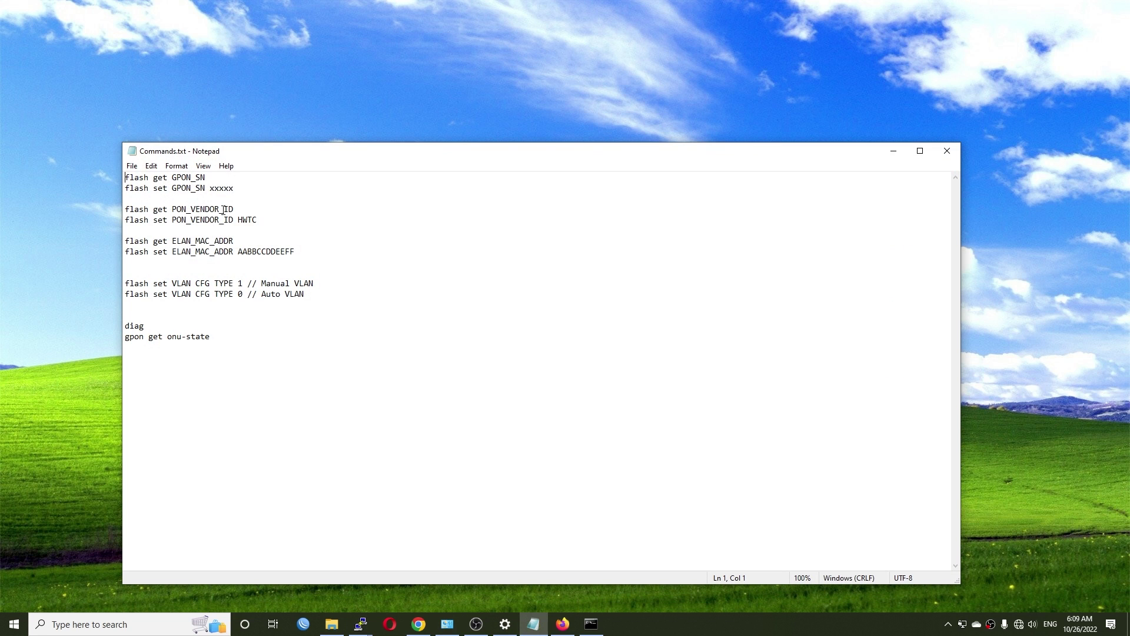
{"action": "scroll", "coordinate": [299, 263], "scroll_direction": "up", "scroll_amount": 8, "text": "ctrl"}
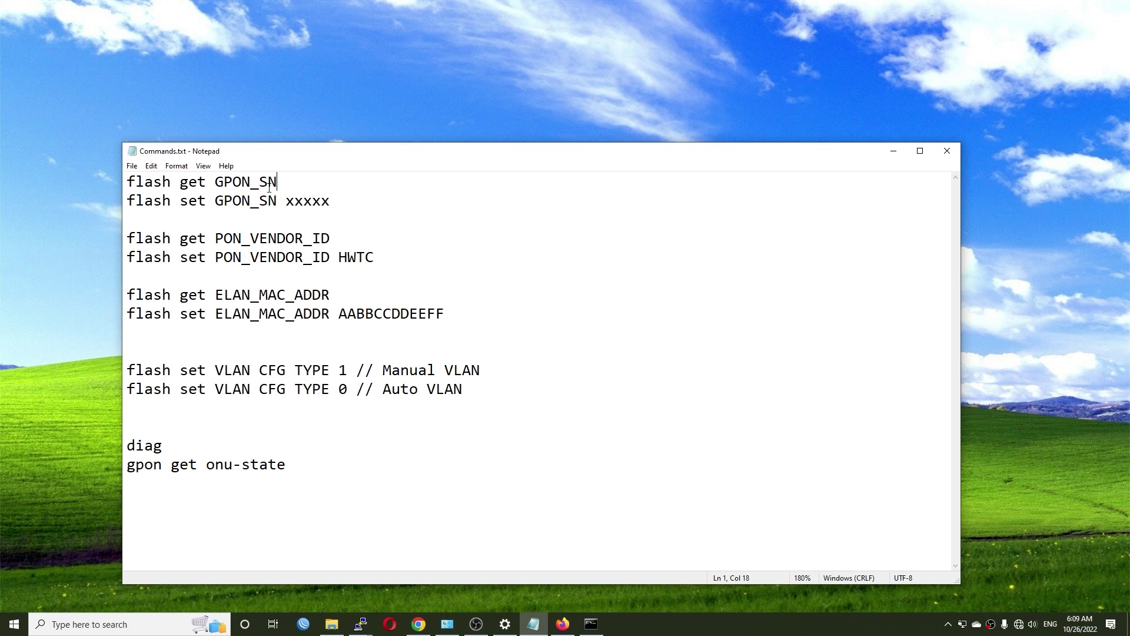
{"action": "left_click_drag", "start_coordinate": [269, 187], "coordinate": [109, 187]}
{"action": "key", "text": "ctrl+c"}
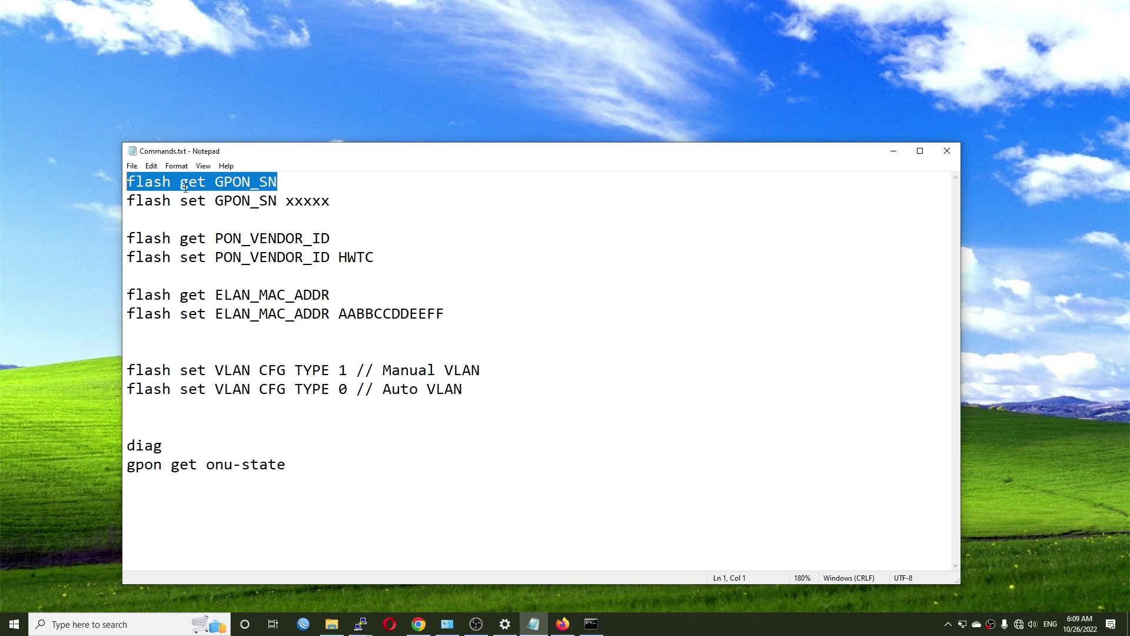
{"action": "left_click", "coordinate": [894, 152]}
{"action": "key", "text": "shift+Insert"}
{"action": "key", "text": "Return"}
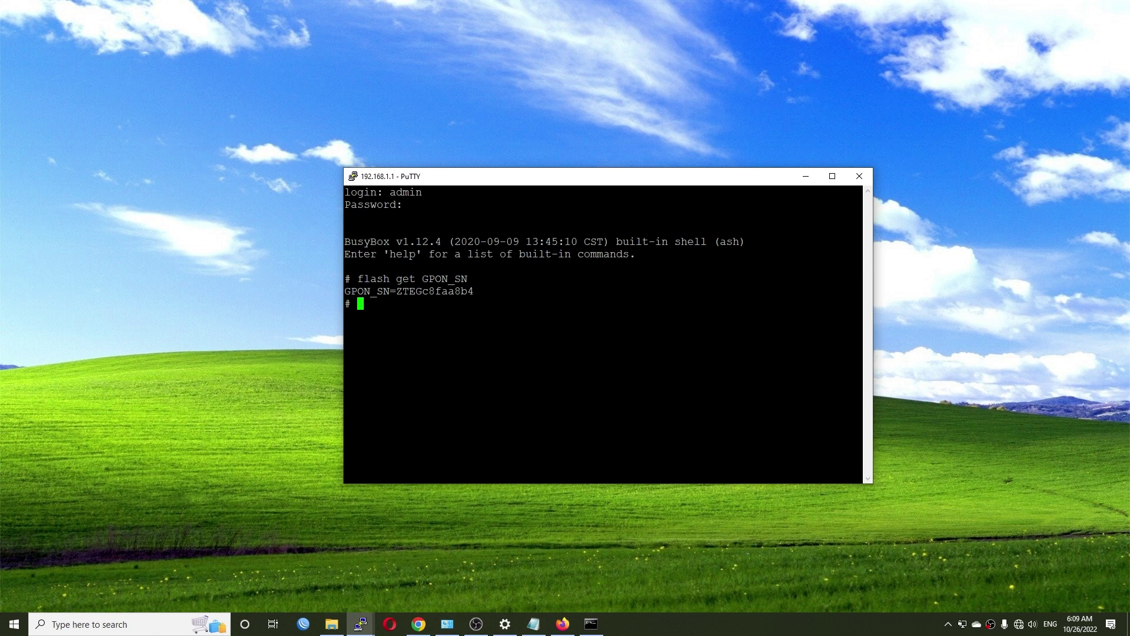
{"action": "left_click_drag", "start_coordinate": [589, 291], "coordinate": [492, 316]}
{"action": "left_click", "coordinate": [492, 316]}
Compare the set-serial command's xxxxx placeholder with the serial shown in the terminal
{"action": "key", "text": "alt+Tab"}
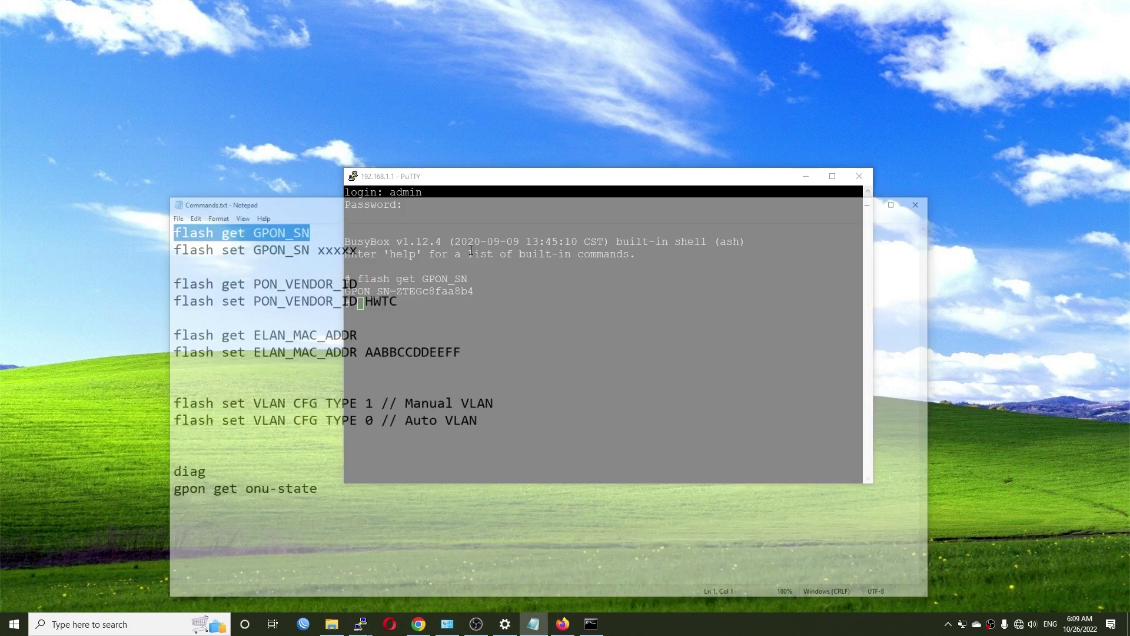
{"action": "key", "text": "End"}
{"action": "key", "text": "shift+Left"}
{"action": "key", "text": "shift+Left"}
{"action": "key", "text": "shift+Left"}
{"action": "key", "text": "shift+Left"}
{"action": "key", "text": "shift+Left"}
{"action": "key", "text": "shift+Left"}
{"action": "key", "text": "shift+Left"}
{"action": "key", "text": "shift+Left"}
{"action": "key", "text": "shift+Left"}
{"action": "key", "text": "shift+Left"}
{"action": "key", "text": "shift+Left"}
{"action": "key", "text": "shift+Left"}
{"action": "key", "text": "shift+Left"}
{"action": "key", "text": "shift+Left"}
{"action": "key", "text": "shift+Left"}
{"action": "key", "text": "shift+Left"}
{"action": "key", "text": "shift+Left"}
{"action": "key", "text": "shift+Left"}
{"action": "key", "text": "shift+Left"}
{"action": "key", "text": "shift+Left"}
{"action": "key", "text": "shift+Left"}
{"action": "key", "text": "shift+Left"}
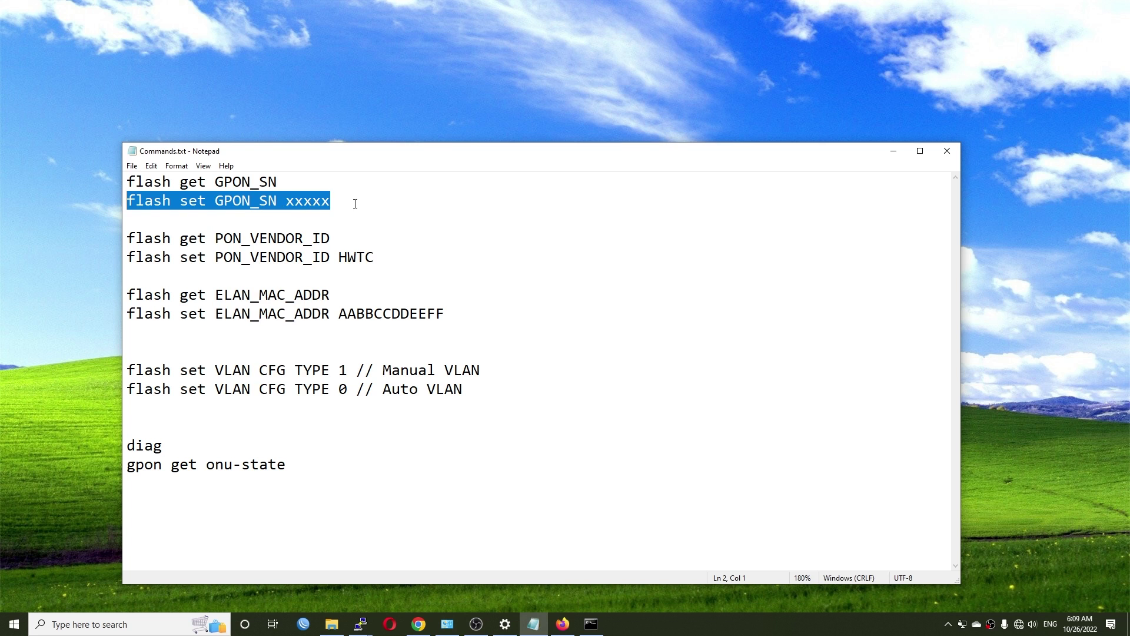
{"action": "left_click", "coordinate": [443, 214]}
{"action": "left_click_drag", "start_coordinate": [357, 204], "coordinate": [287, 202]}
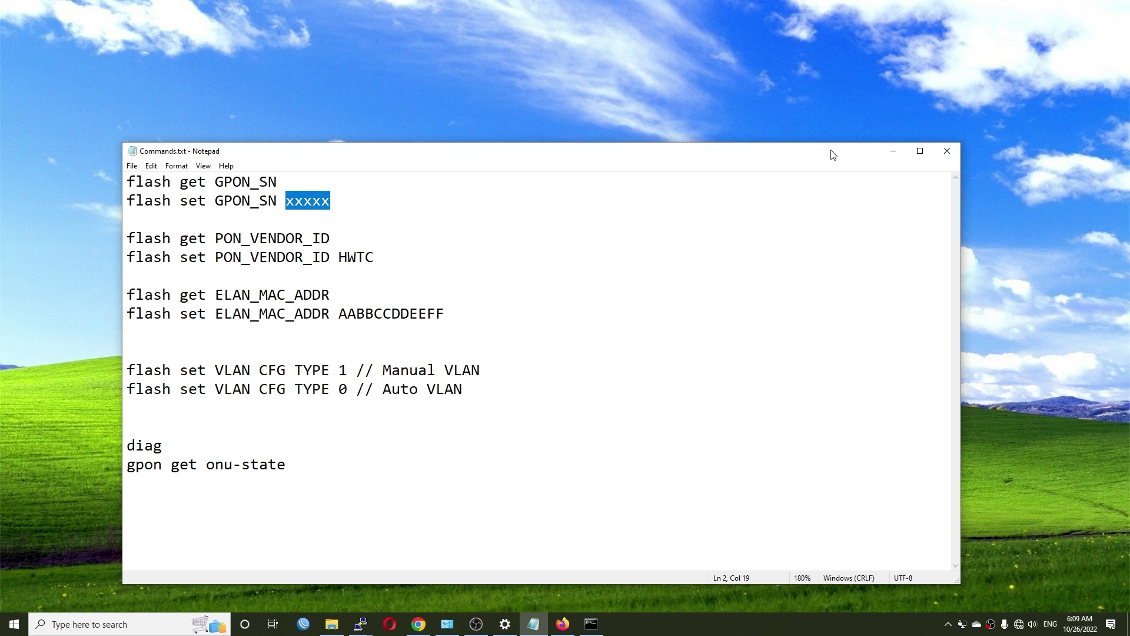
{"action": "left_click", "coordinate": [891, 151]}
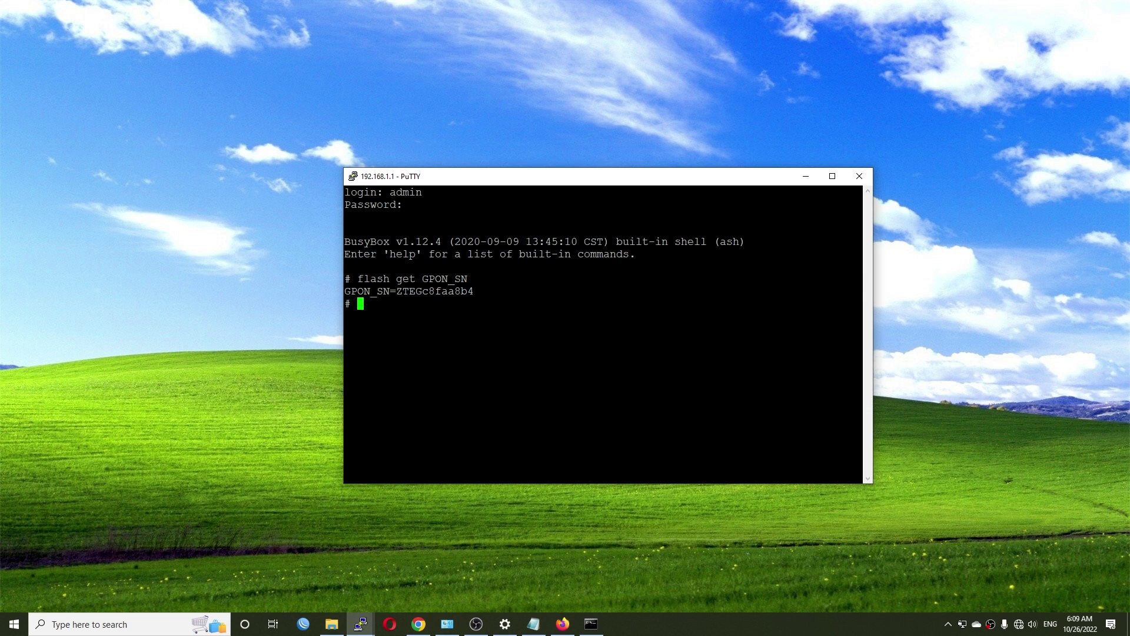
{"action": "left_click_drag", "start_coordinate": [860, 290], "coordinate": [397, 291]}
{"action": "left_click", "coordinate": [396, 290]}
Run 'flash get PON_VENDOR_ID' and note the ZTEG vendor prefix
{"action": "left_click", "coordinate": [533, 624]}
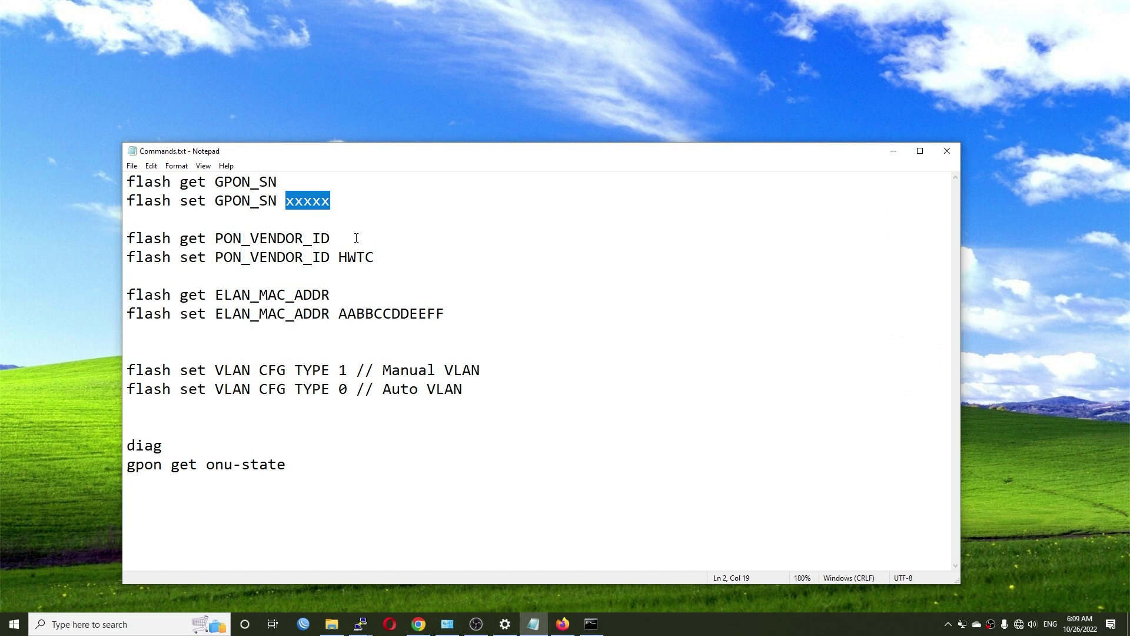
{"action": "left_click_drag", "start_coordinate": [342, 238], "coordinate": [120, 241]}
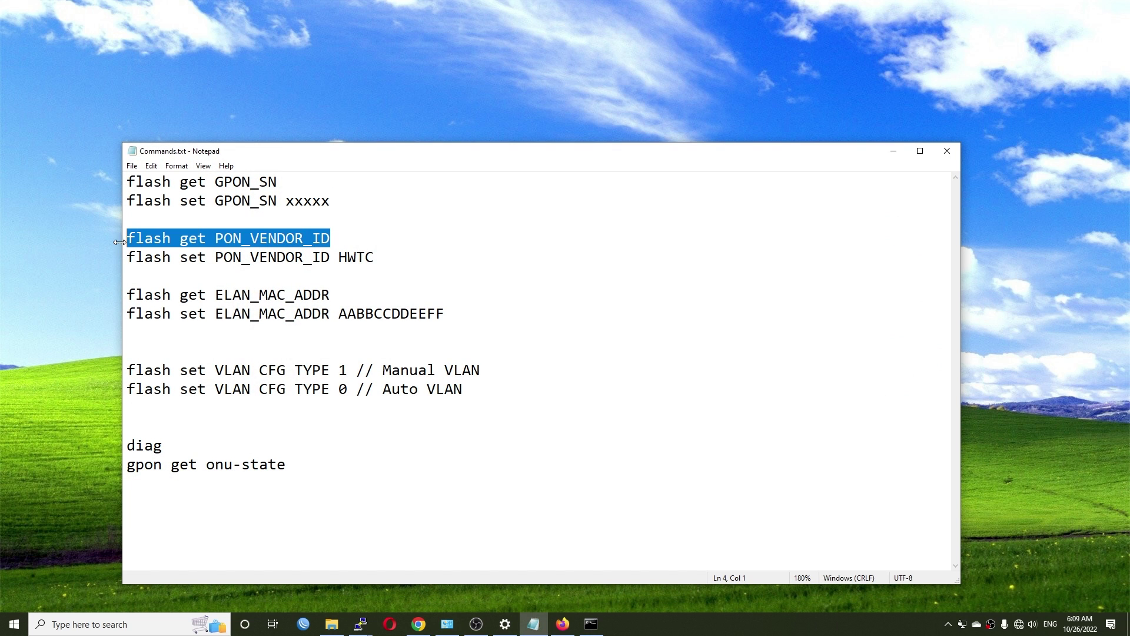
{"action": "key", "text": "ctrl+c"}
{"action": "left_click", "coordinate": [893, 151]}
{"action": "key", "text": "shift+Insert"}
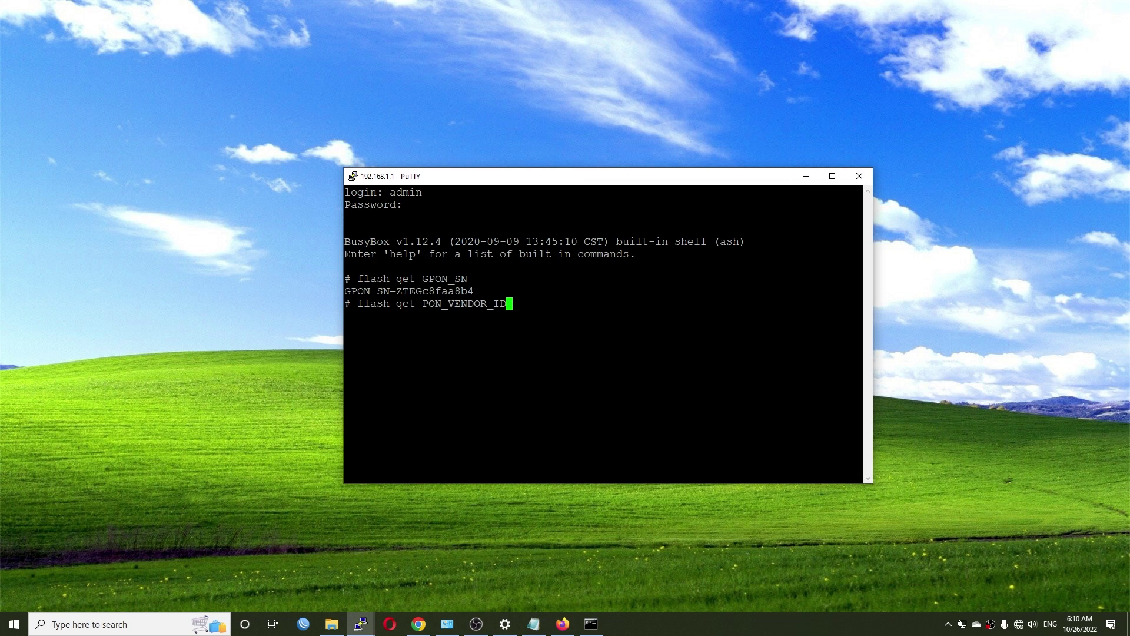
{"action": "key", "text": "Return"}
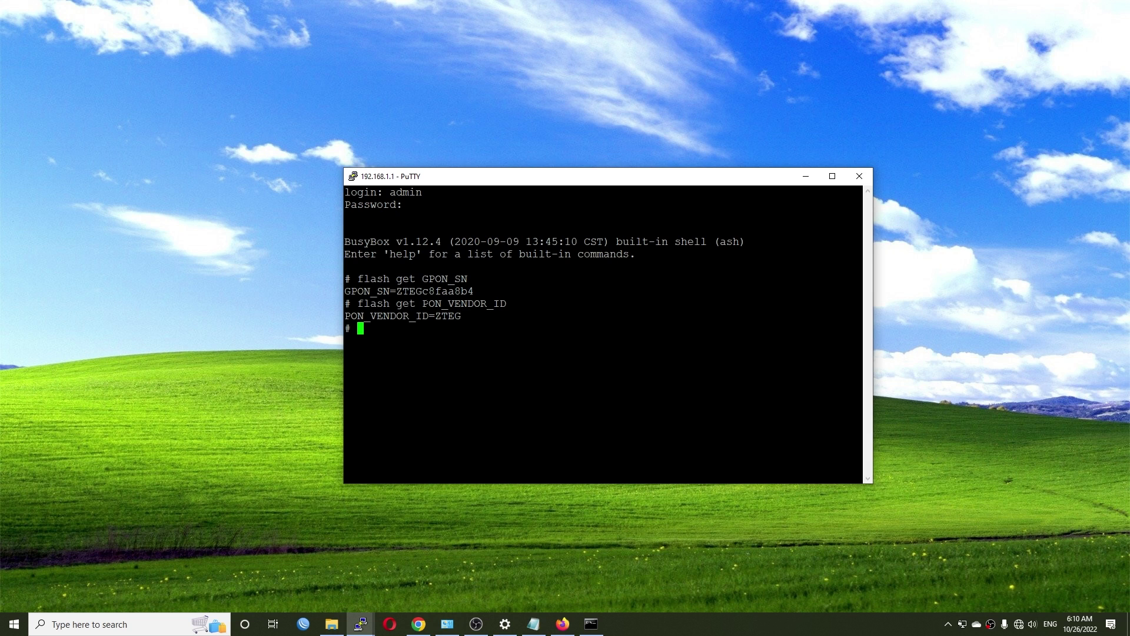
{"action": "left_click_drag", "start_coordinate": [422, 291], "coordinate": [399, 292]}
Run 'flash get ELAN_MAC_ADDR' and review the printed MAC address
{"action": "left_click", "coordinate": [530, 627]}
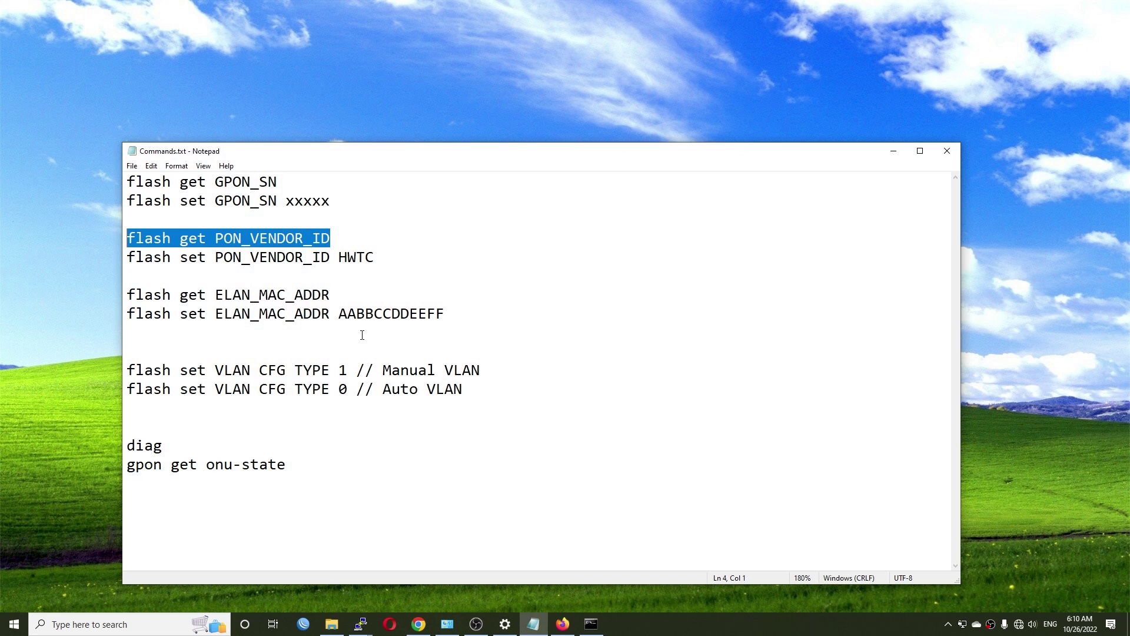
{"action": "left_click_drag", "start_coordinate": [330, 295], "coordinate": [127, 294]}
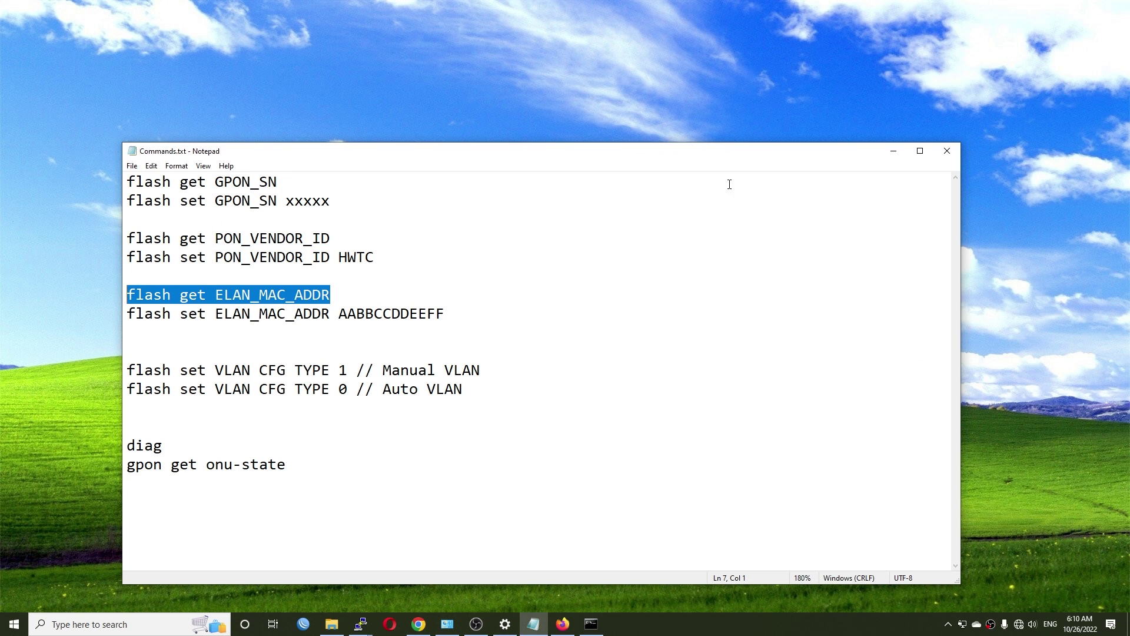
{"action": "left_click", "coordinate": [894, 151]}
{"action": "key", "text": "shift+Insert"}
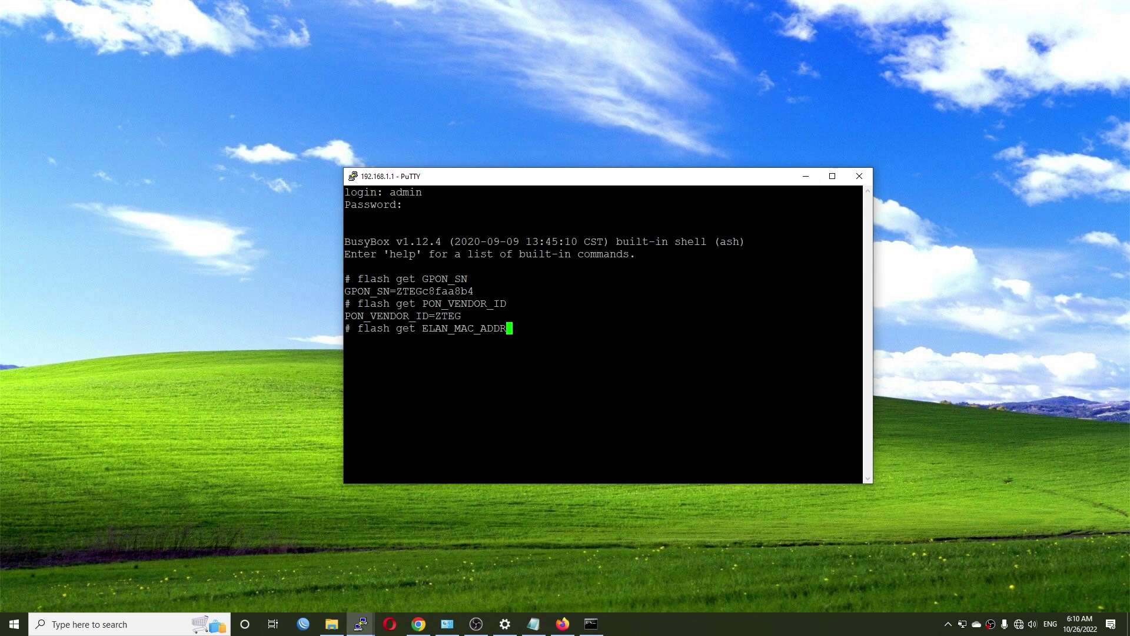
{"action": "key", "text": "Return"}
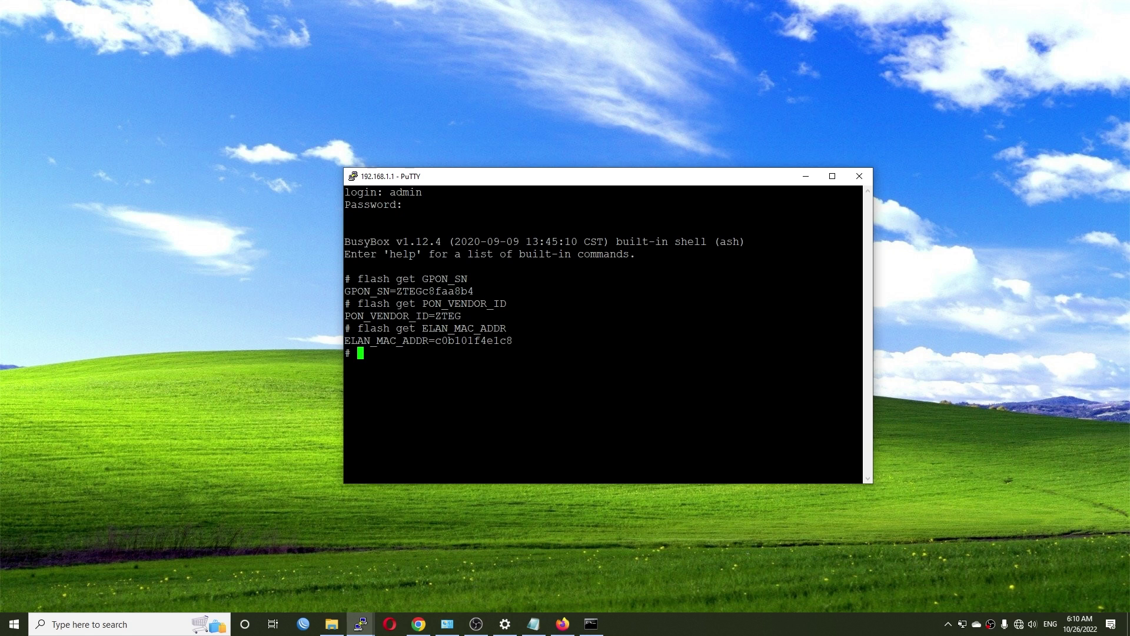
{"action": "left_click_drag", "start_coordinate": [862, 341], "coordinate": [345, 341]}
{"action": "left_click", "coordinate": [469, 341]}
{"action": "key", "text": "alt+Tab"}
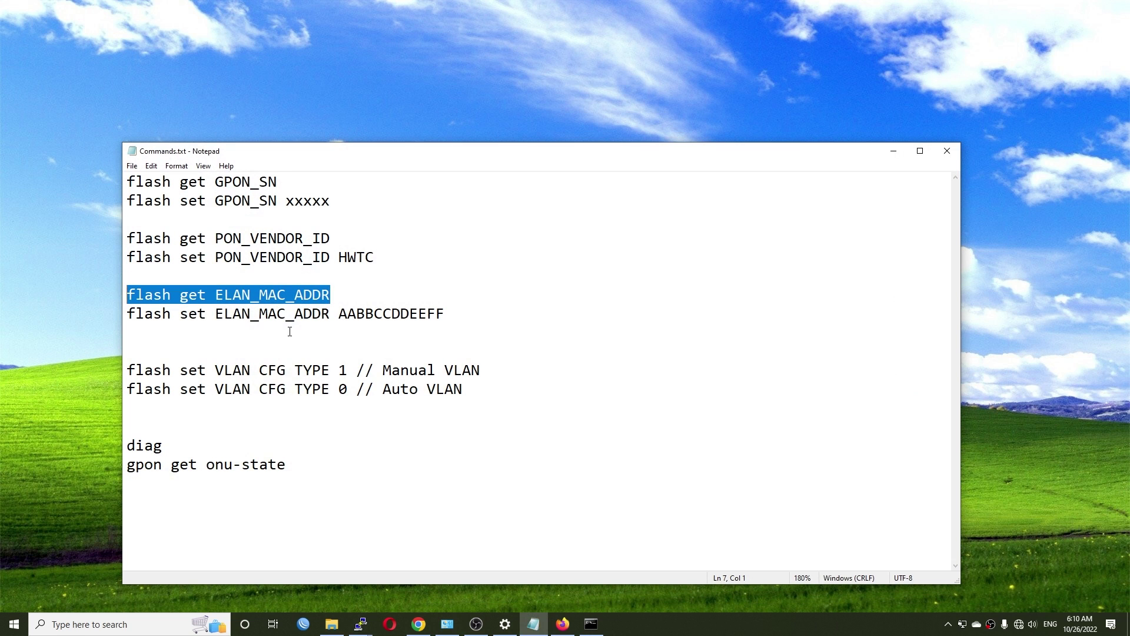
Review the AABBCCDDEEFF MAC placeholder and both VLAN CFG TYPE lines in Commands.txt
{"action": "left_click", "coordinate": [482, 350]}
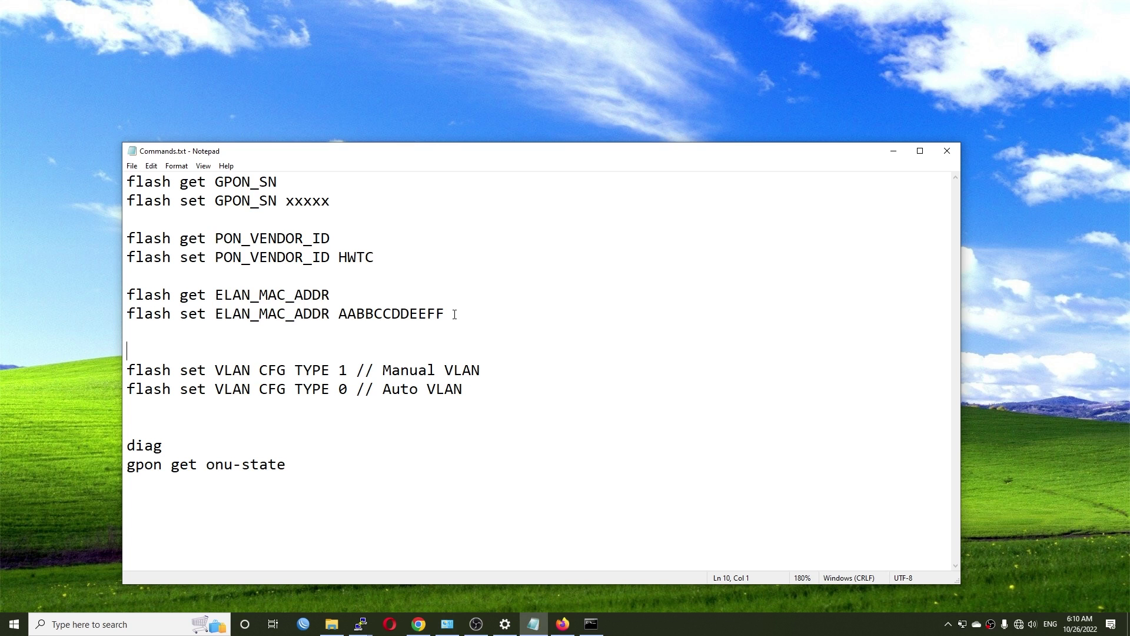
{"action": "left_click_drag", "start_coordinate": [454, 314], "coordinate": [340, 314]}
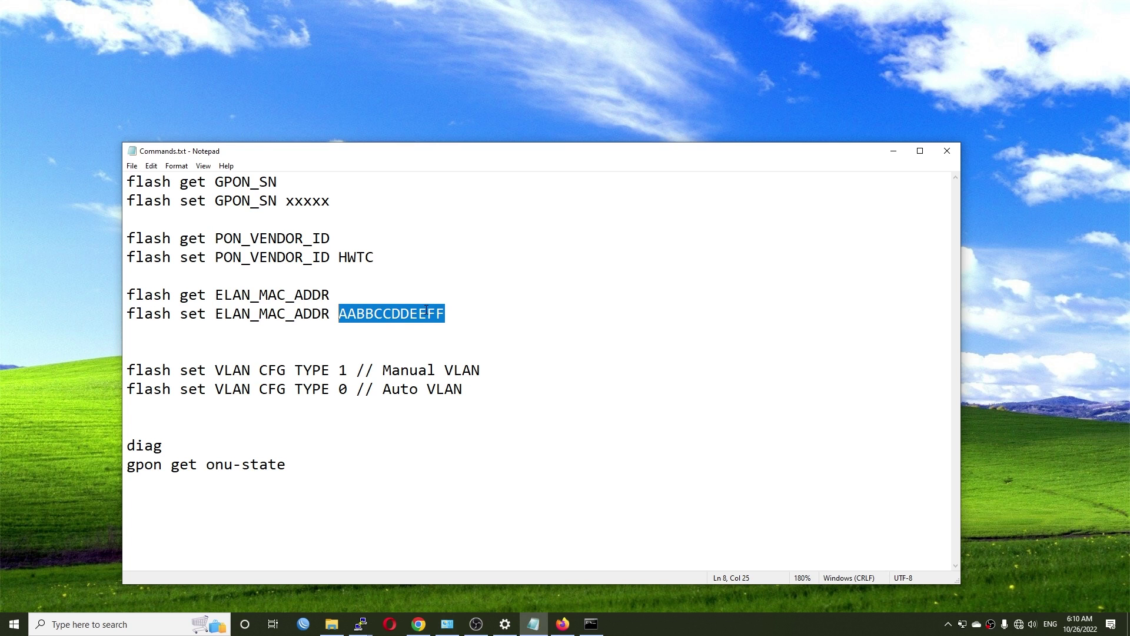
{"action": "left_click", "coordinate": [355, 313]}
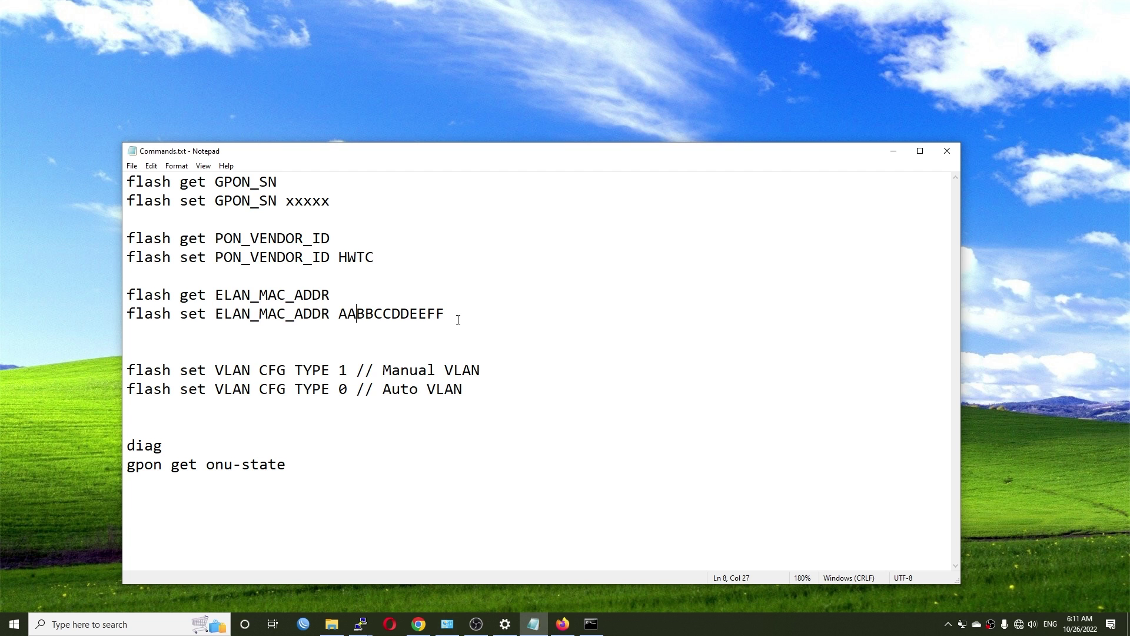
{"action": "left_click_drag", "start_coordinate": [481, 393], "coordinate": [121, 377]}
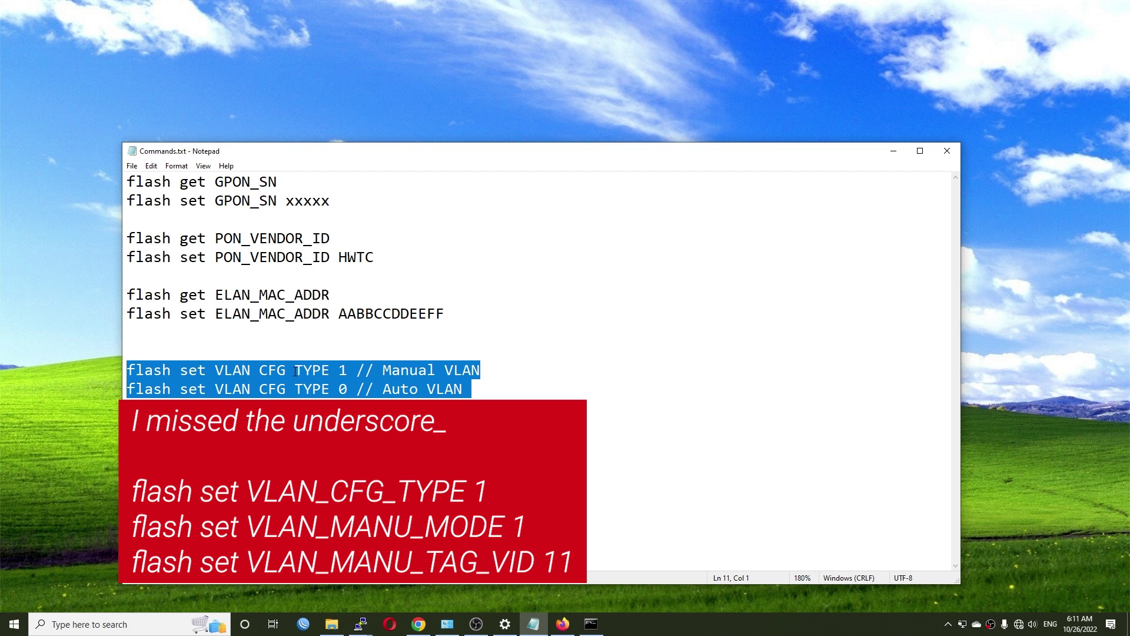
{"action": "left_click", "coordinate": [559, 621]}
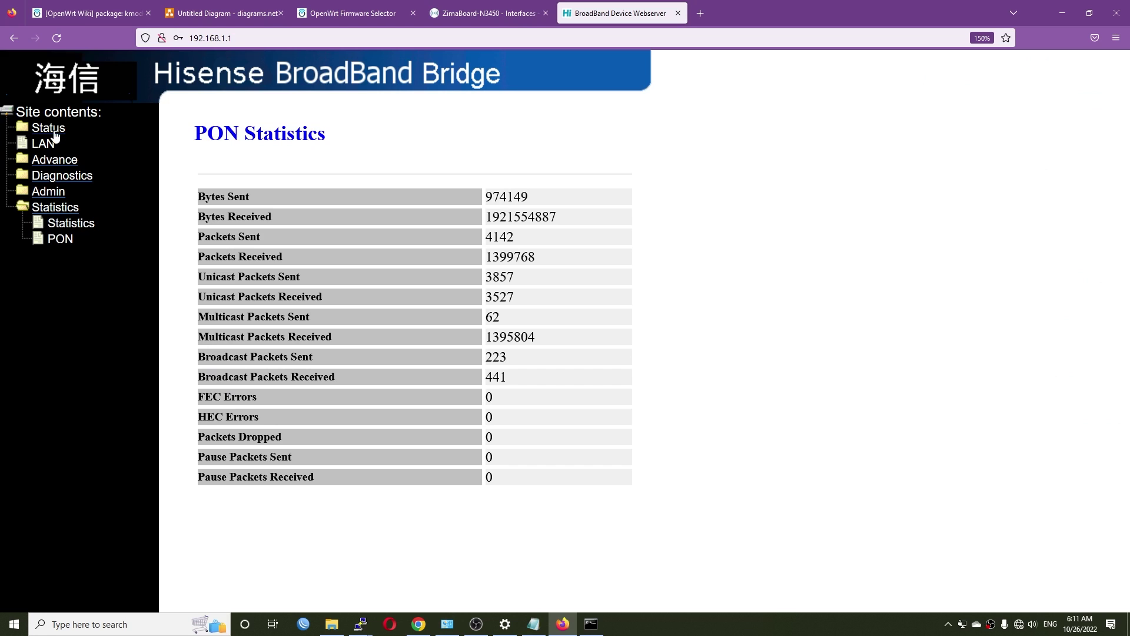
Open Advance > VLAN Settings on the stick and note the Auto option
{"action": "left_click", "coordinate": [54, 133]}
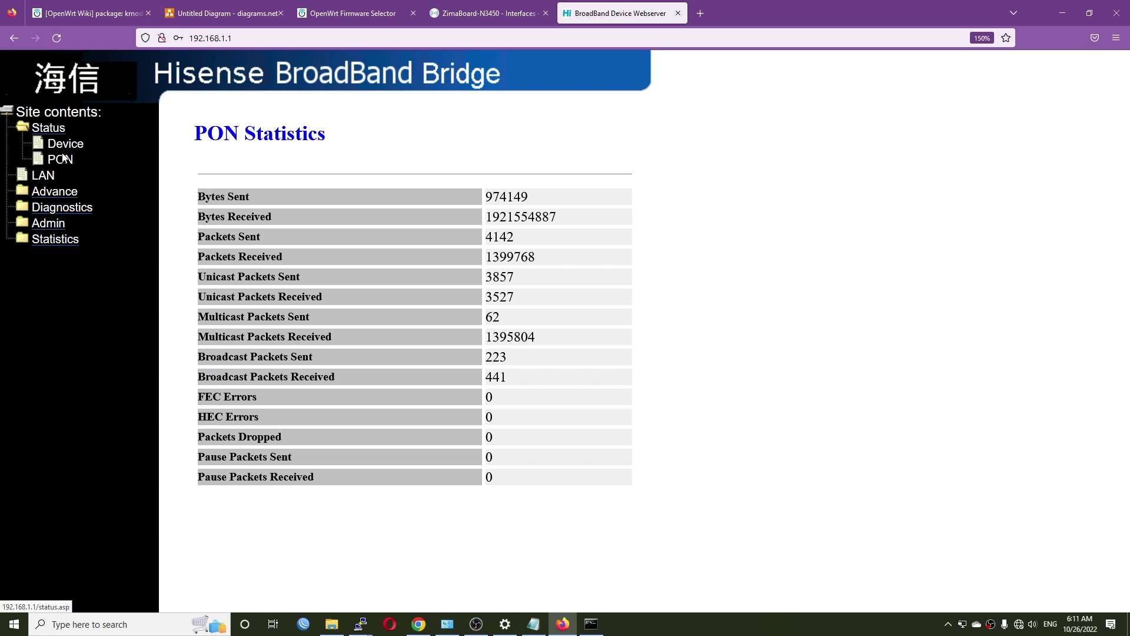
{"action": "left_click", "coordinate": [58, 192]}
{"action": "left_click", "coordinate": [86, 180]}
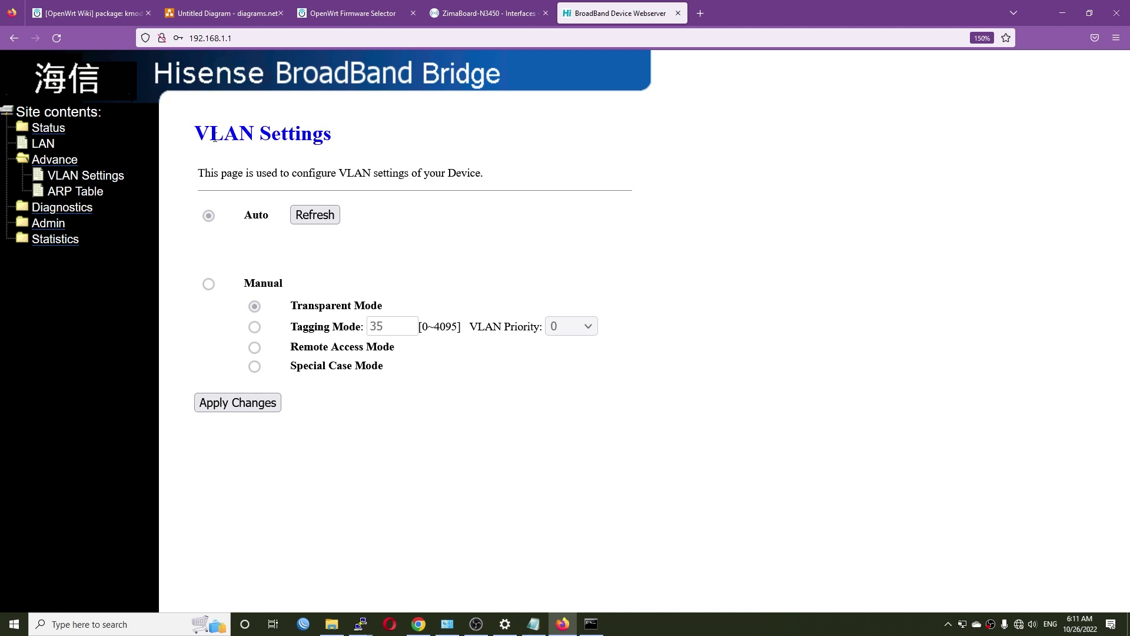
{"action": "left_click_drag", "start_coordinate": [272, 220], "coordinate": [246, 218]}
{"action": "left_click", "coordinate": [481, 7]}
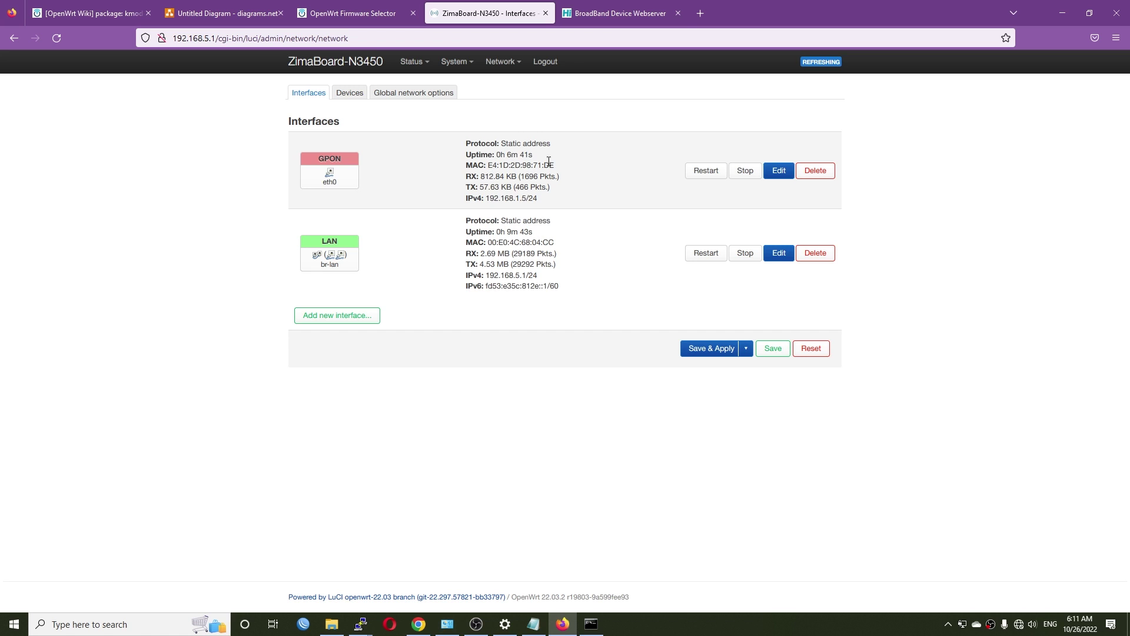
{"action": "left_click", "coordinate": [613, 3]}
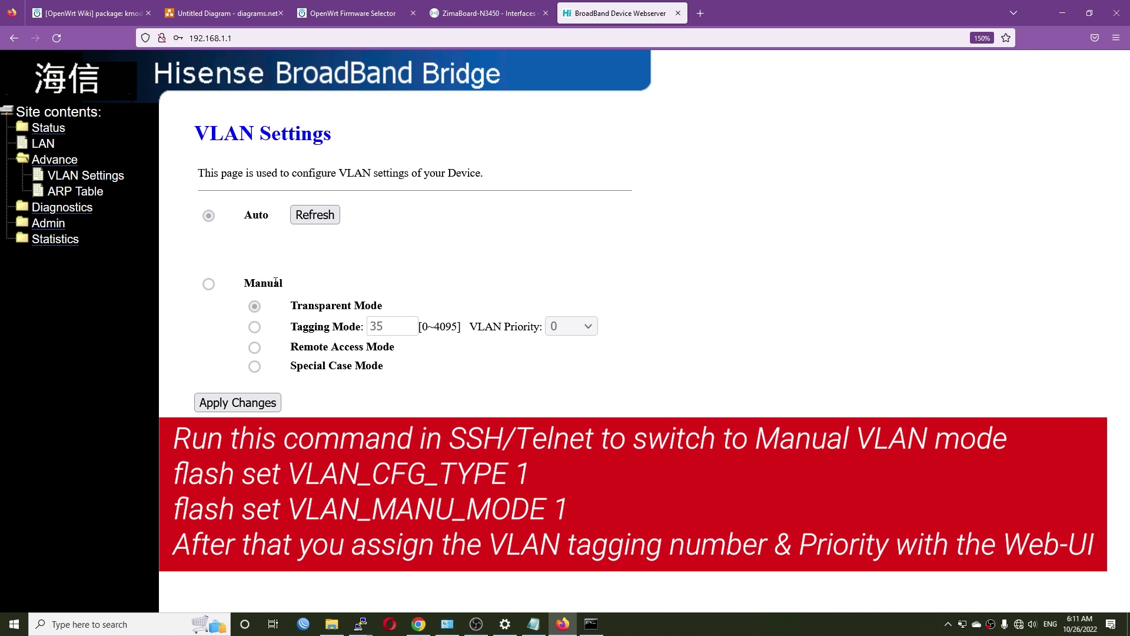
Review the Manual option and Tagging Mode with VLAN ID 35
{"action": "left_click_drag", "start_coordinate": [286, 283], "coordinate": [242, 288]}
{"action": "left_click", "coordinate": [318, 284]}
{"action": "left_click_drag", "start_coordinate": [287, 287], "coordinate": [244, 288]}
{"action": "left_click", "coordinate": [213, 286]}
{"action": "left_click_drag", "start_coordinate": [361, 327], "coordinate": [287, 333]}
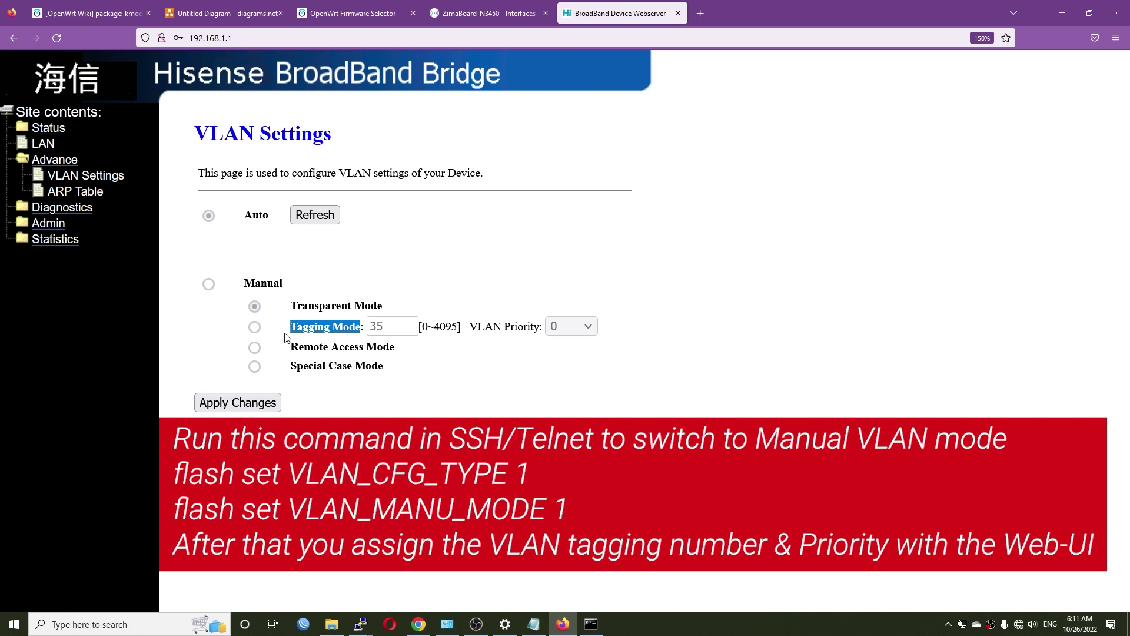
{"action": "left_click_drag", "start_coordinate": [385, 328], "coordinate": [361, 331]}
{"action": "left_click", "coordinate": [391, 328]}
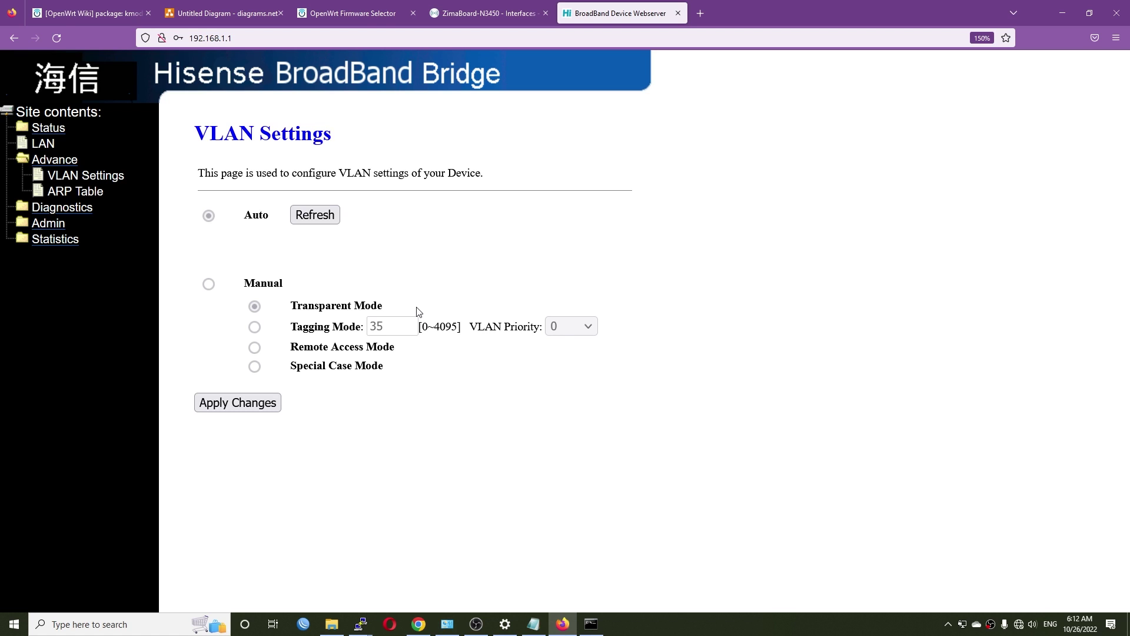
Confirm Auto mode is active and return to the Commands.txt notes
{"action": "double_click", "coordinate": [256, 214]}
{"action": "left_click", "coordinate": [532, 624]}
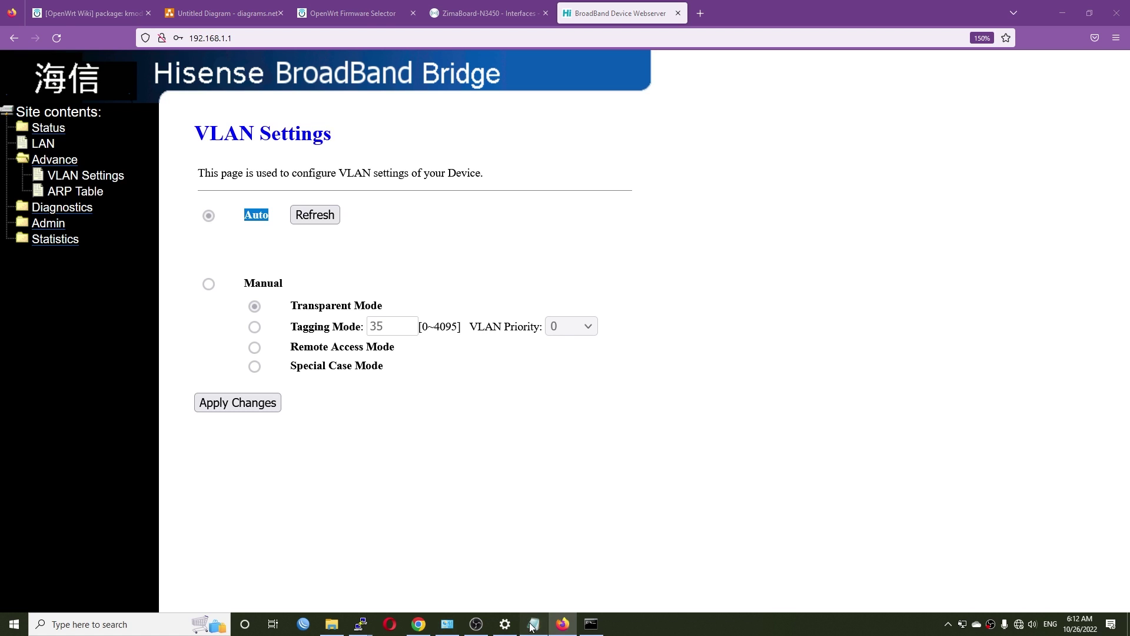
{"action": "left_click", "coordinate": [478, 388]}
{"action": "left_click", "coordinate": [144, 405]}
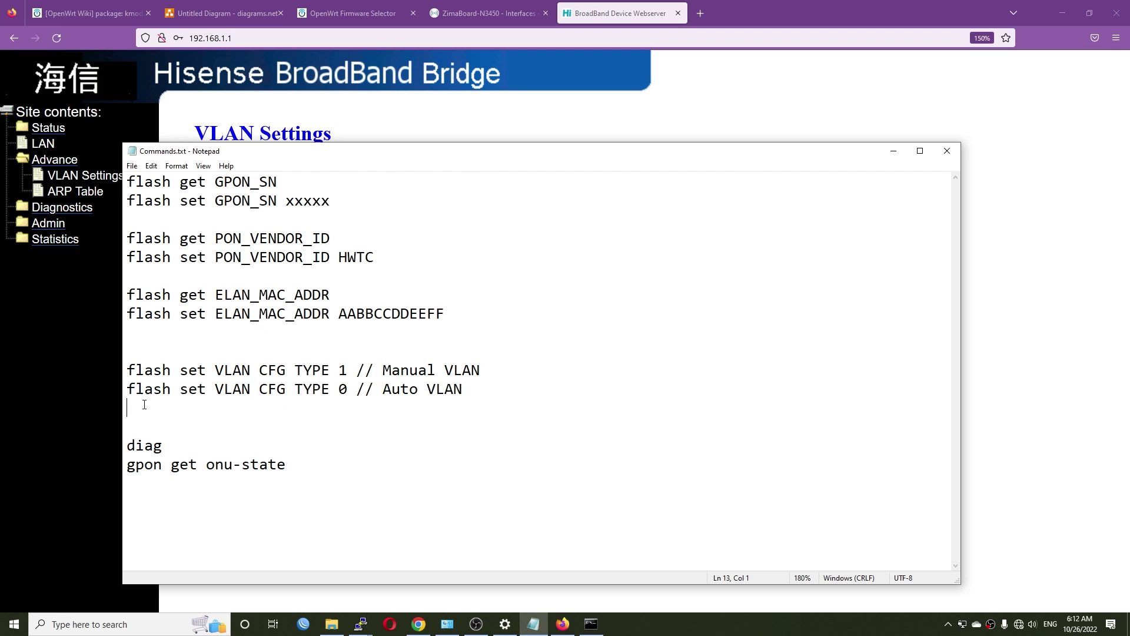
Review the VLAN CFG TYPE 1 (Manual) line against the stick's VLAN Settings page
{"action": "key", "text": "shift+Up"}
{"action": "left_click", "coordinate": [401, 390]}
{"action": "double_click", "coordinate": [168, 375]}
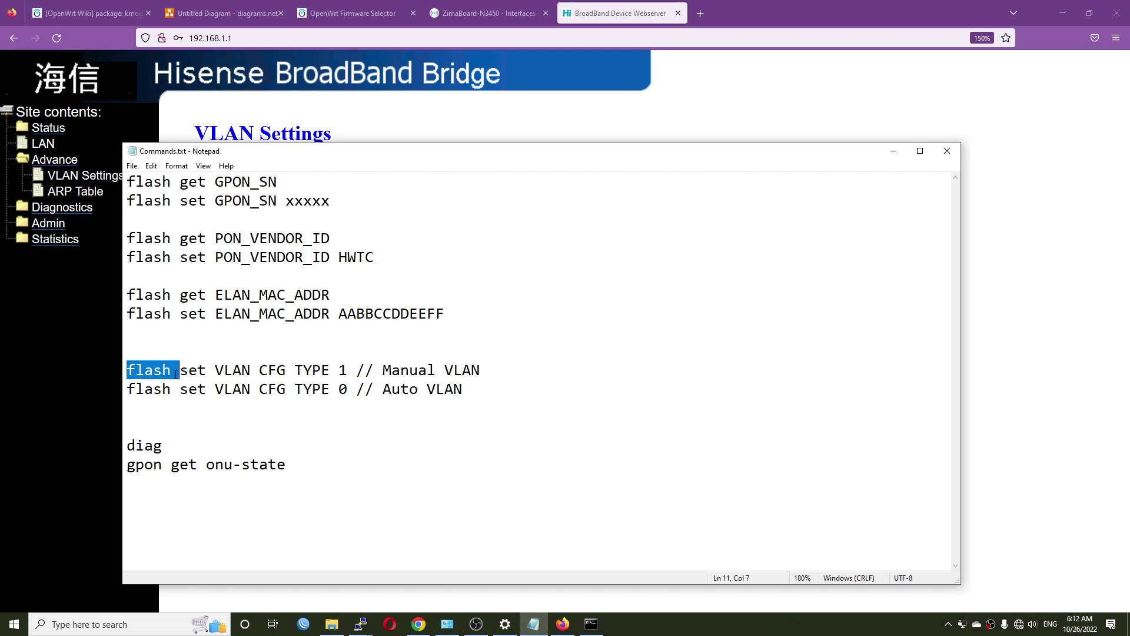
{"action": "left_click", "coordinate": [495, 372]}
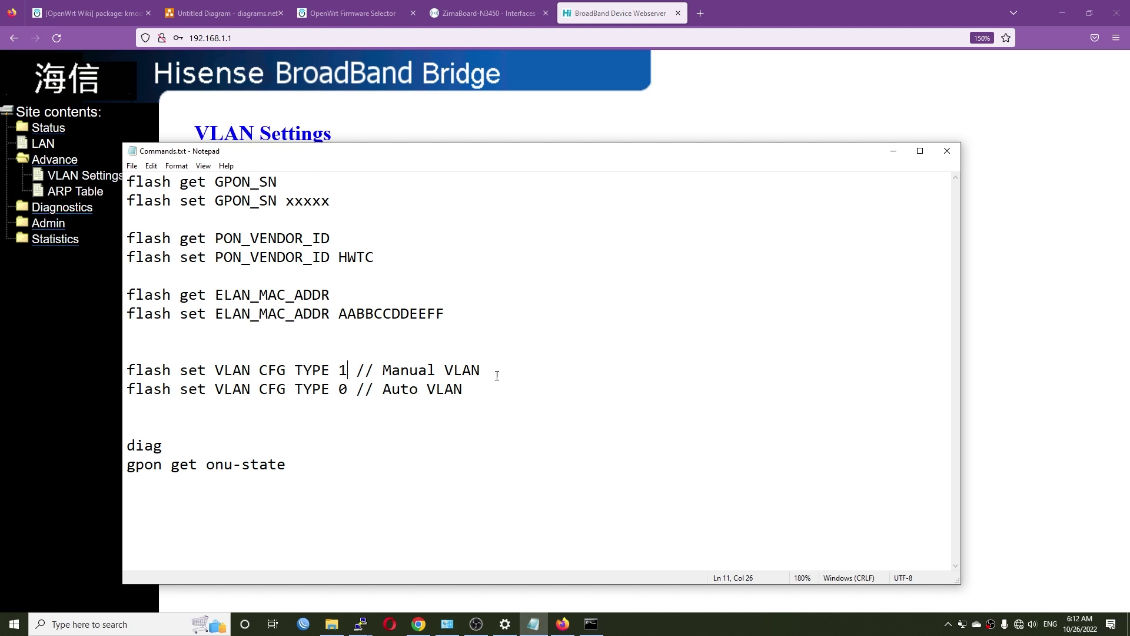
{"action": "key", "text": "shift+Home"}
{"action": "left_click", "coordinate": [12, 379]}
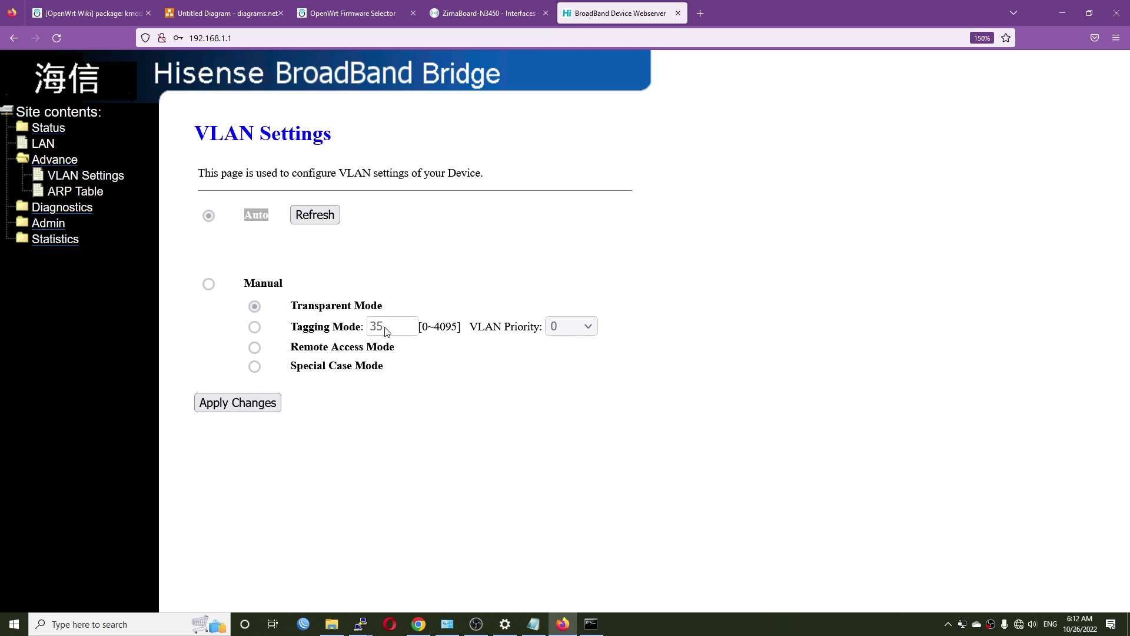
{"action": "left_click", "coordinate": [1063, 13]}
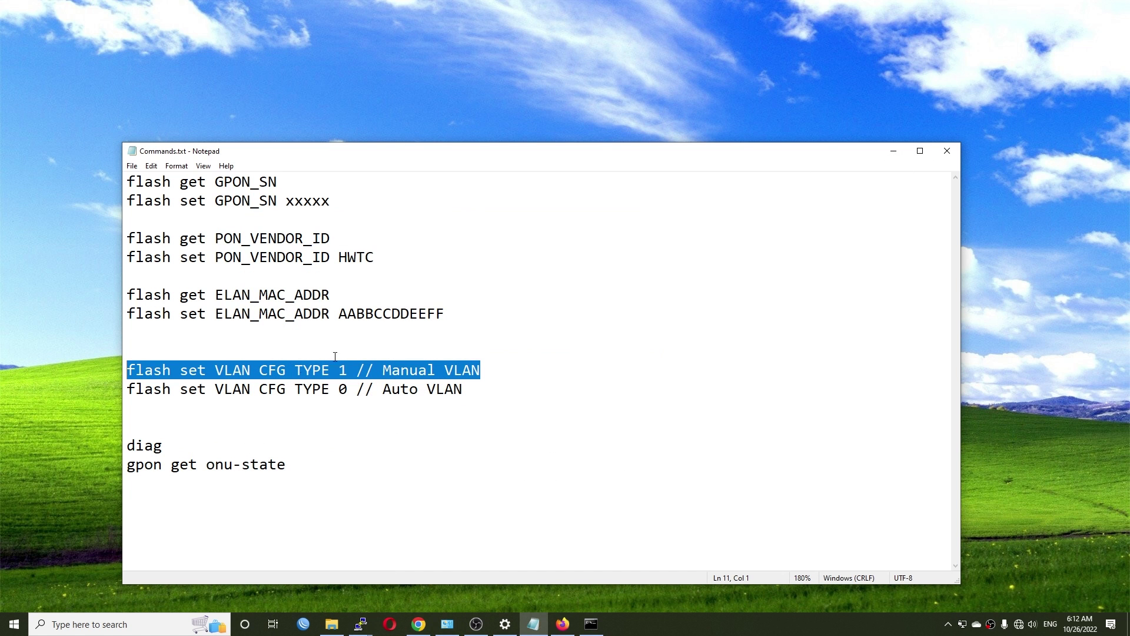
Pick out the 'gpon get onu-state' and 'diag' commands in the notes
{"action": "left_click_drag", "start_coordinate": [307, 464], "coordinate": [133, 465]}
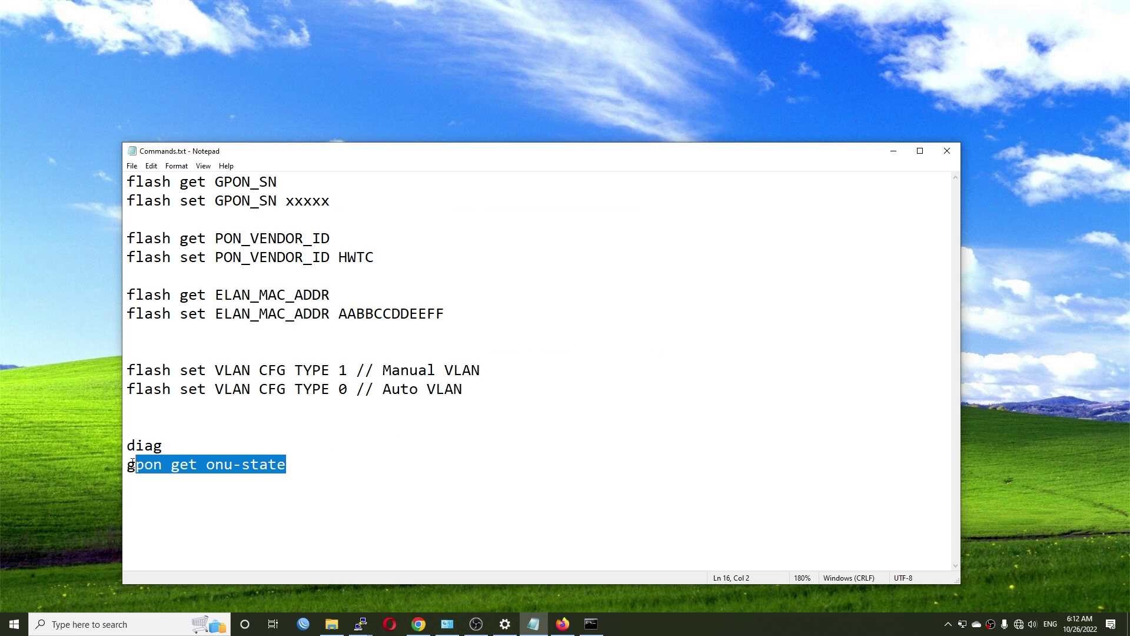
{"action": "left_click", "coordinate": [128, 465]}
{"action": "double_click", "coordinate": [146, 447]}
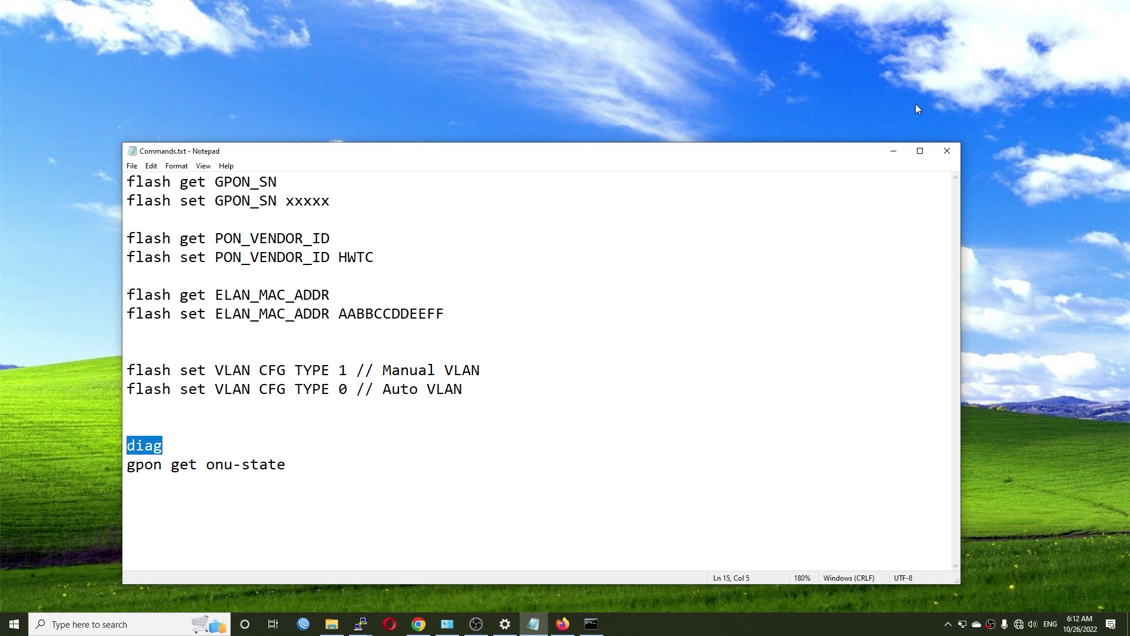
{"action": "left_click", "coordinate": [893, 151]}
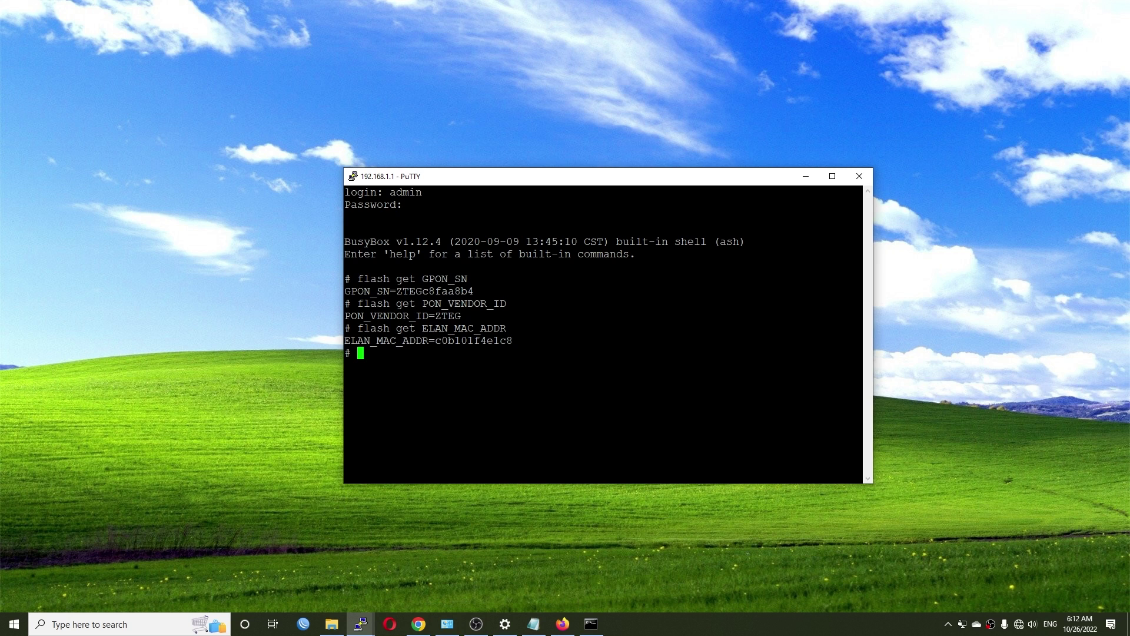
Enter the diag shell and run 'gpon get onu-state' at the RTK.0> prompt
{"action": "type", "text": "diag"}
{"action": "key", "text": "Return"}
{"action": "key", "text": "alt+Tab"}
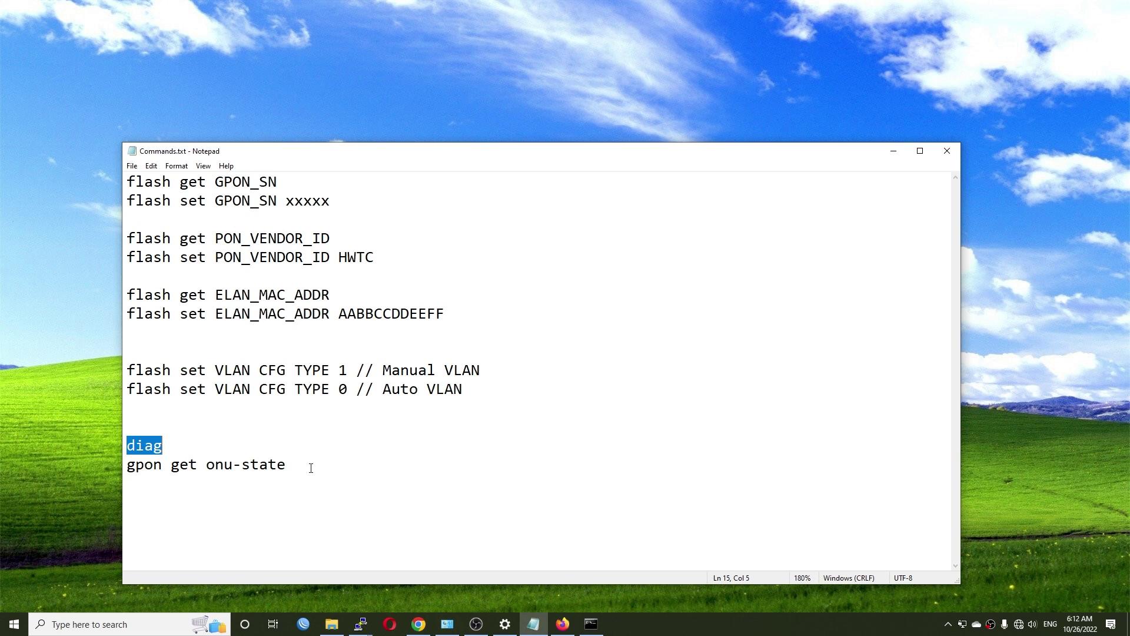
{"action": "left_click_drag", "start_coordinate": [311, 464], "coordinate": [116, 461]}
{"action": "key", "text": "ctrl+c"}
{"action": "left_click", "coordinate": [893, 150]}
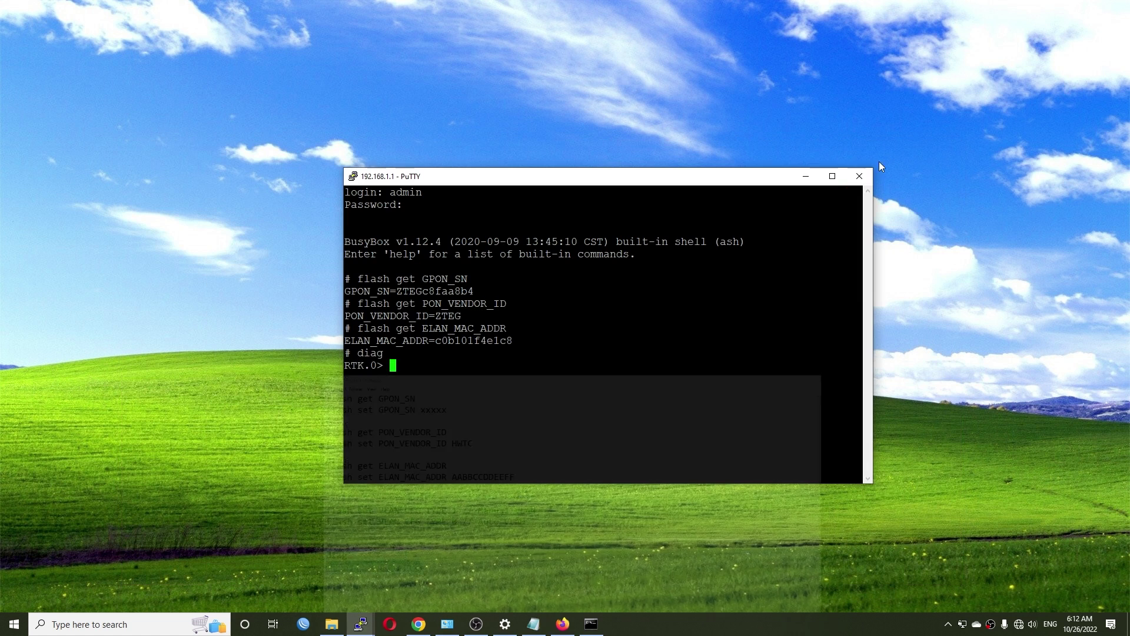
{"action": "key", "text": "shift+Insert"}
{"action": "key", "text": "Return"}
List the diag shell's commands with ? and look through them
{"action": "key", "text": "BackSpace"}
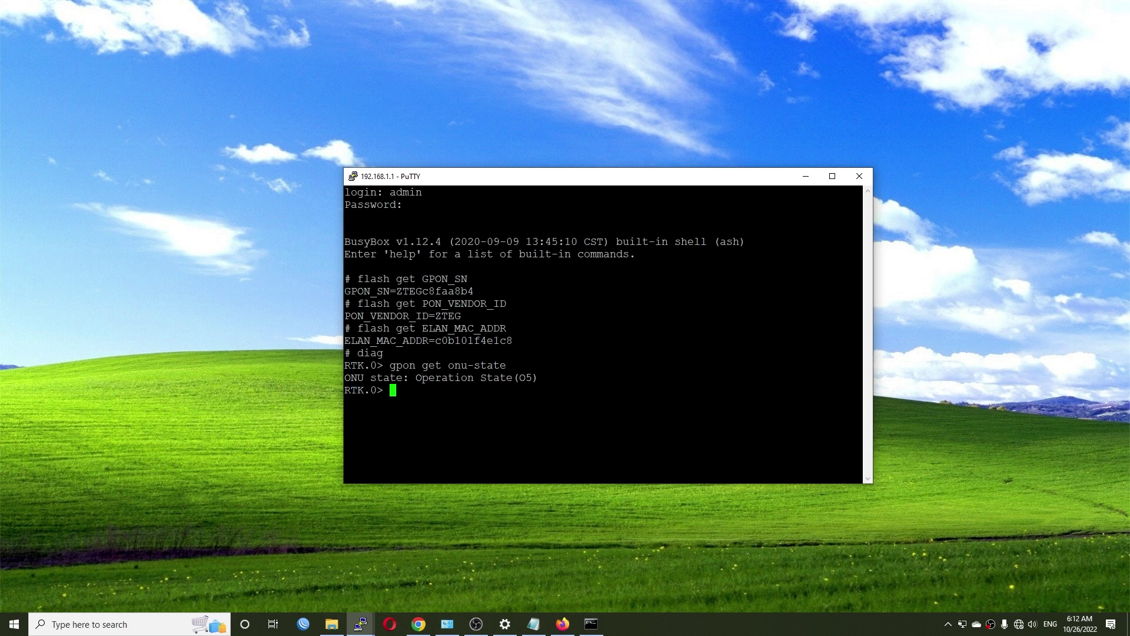
{"action": "type", "text": "?"}
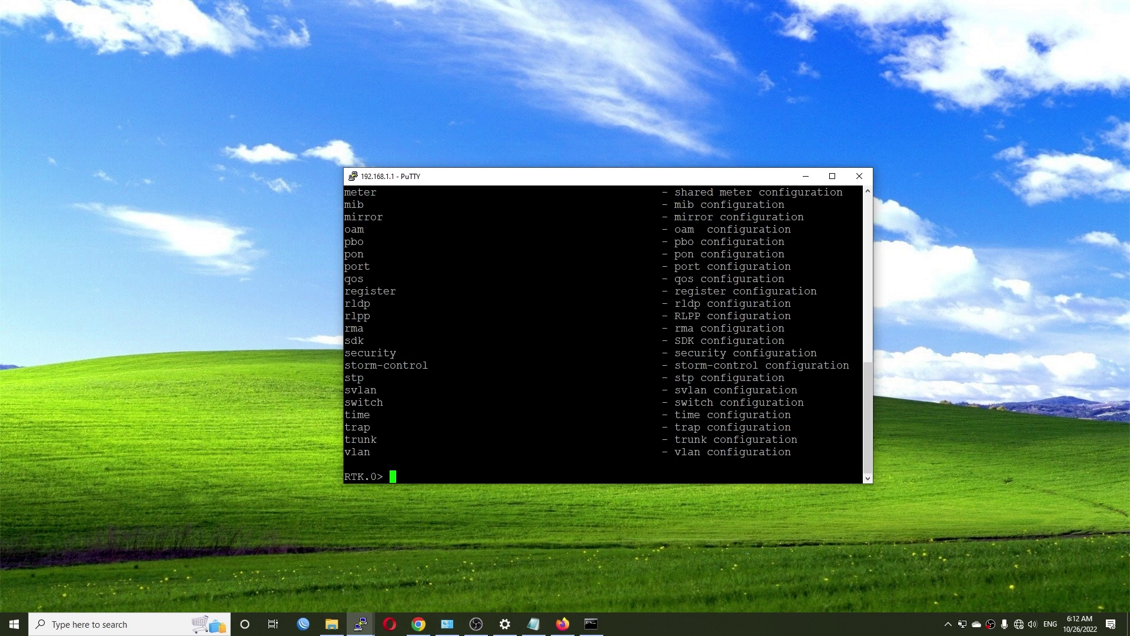
{"action": "scroll", "coordinate": [603, 329], "scroll_direction": "up", "scroll_amount": 12}
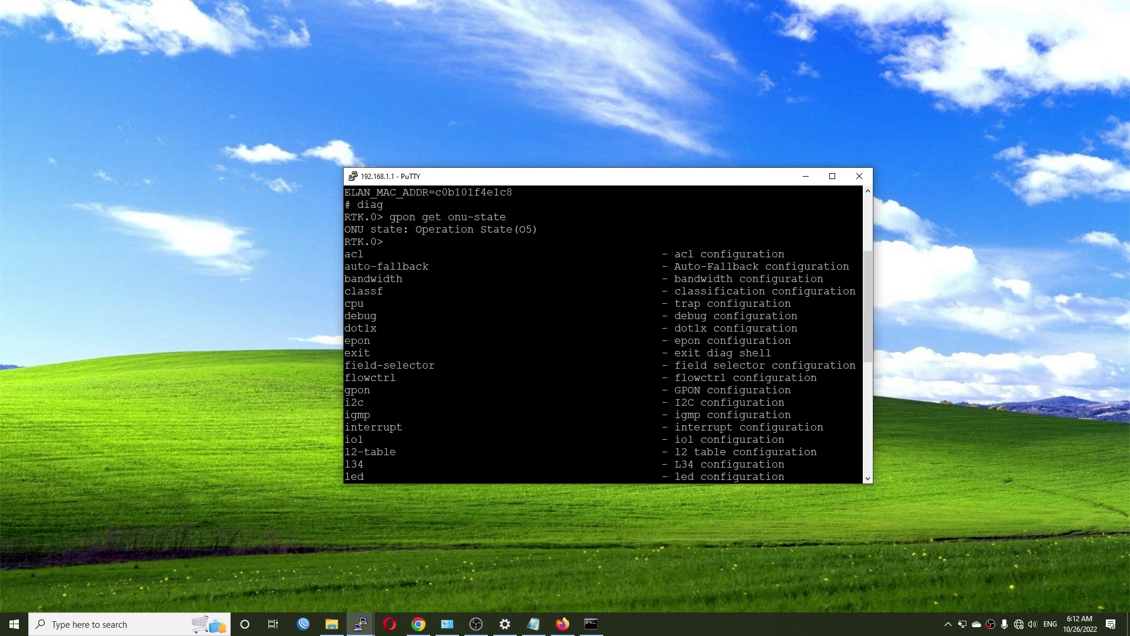
{"action": "scroll", "coordinate": [604, 330], "scroll_direction": "down", "scroll_amount": 12}
{"action": "left_click_drag", "start_coordinate": [345, 205], "coordinate": [863, 377]}
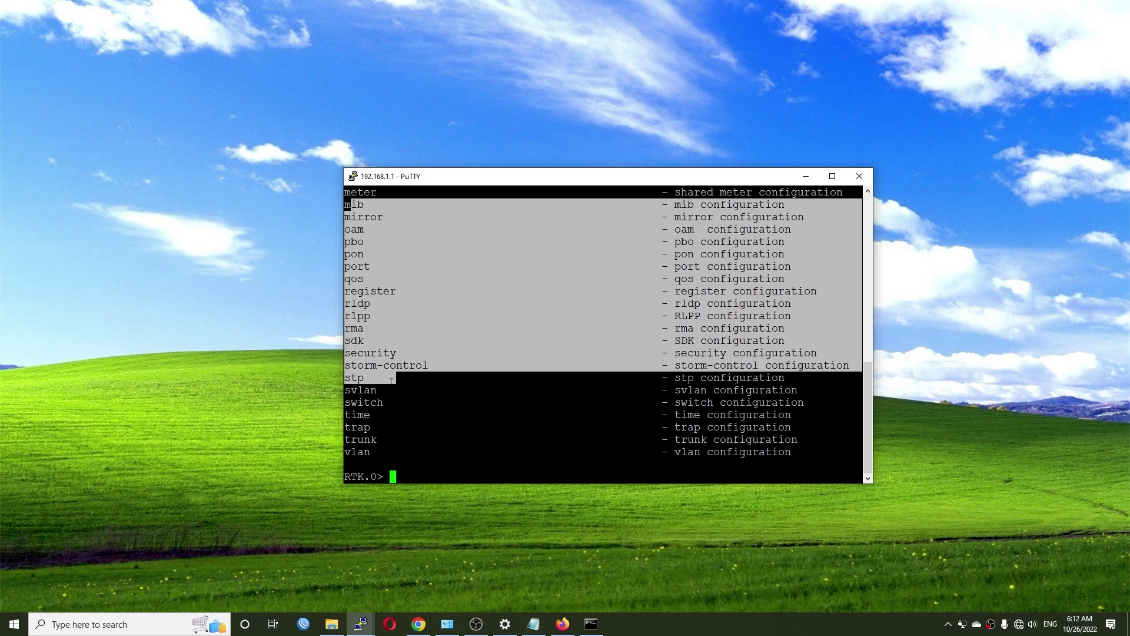
{"action": "left_click", "coordinate": [863, 377]}
{"action": "left_click_drag", "start_coordinate": [352, 241], "coordinate": [404, 439]}
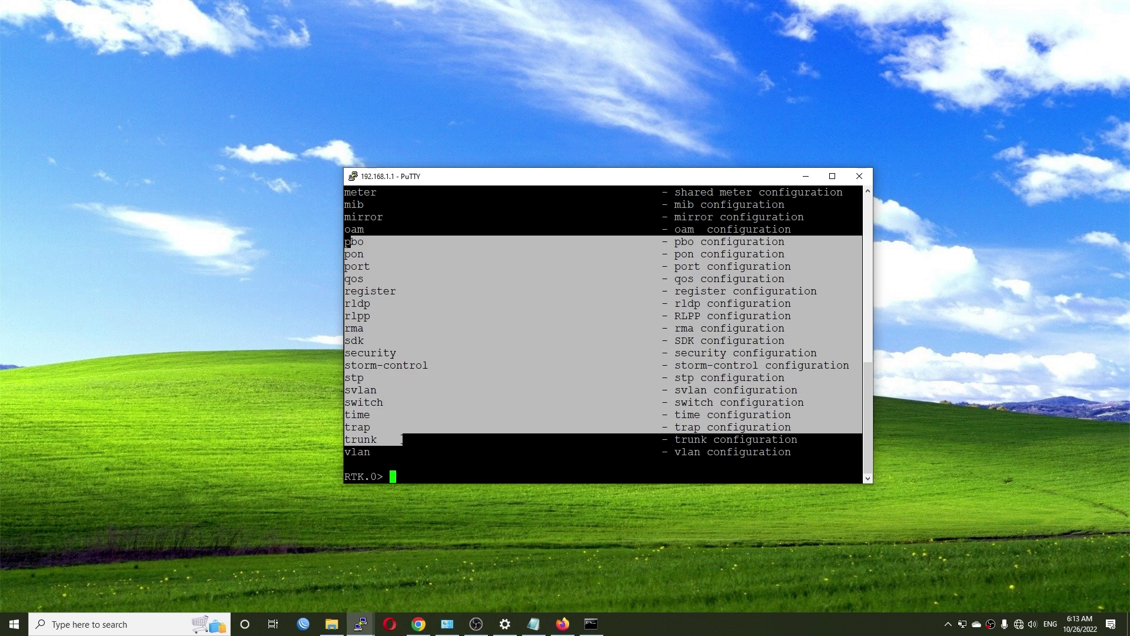
{"action": "left_click", "coordinate": [404, 439]}
Exit diag, try clear and ?, then list all shell commands with Tab
{"action": "type", "text": "exit"}
{"action": "key", "text": "Return"}
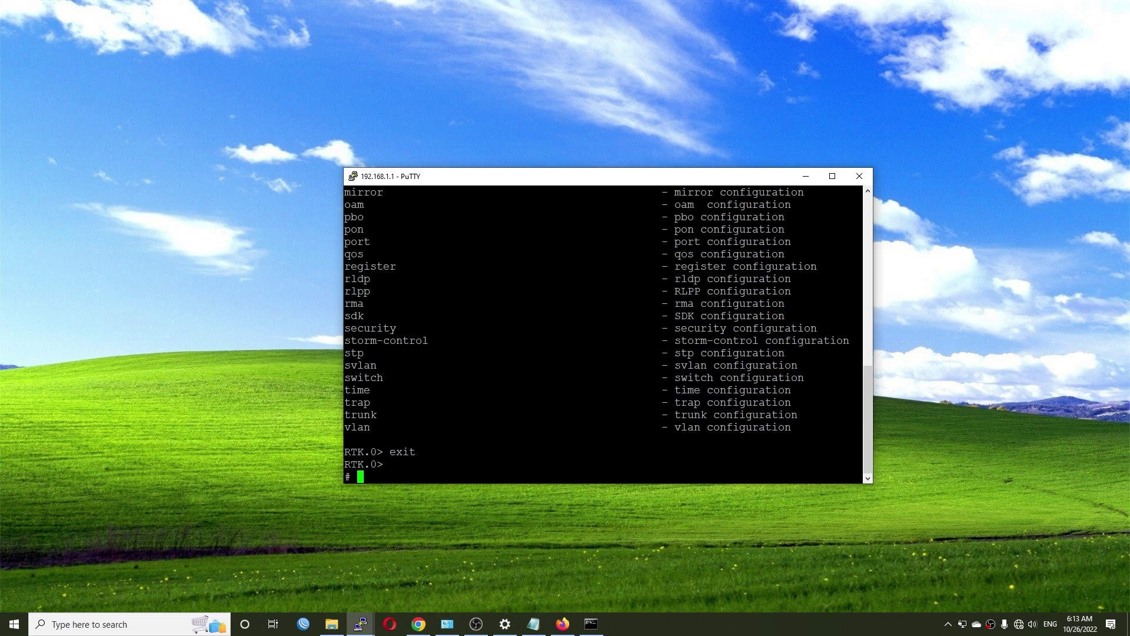
{"action": "type", "text": "clear"}
{"action": "key", "text": "Return"}
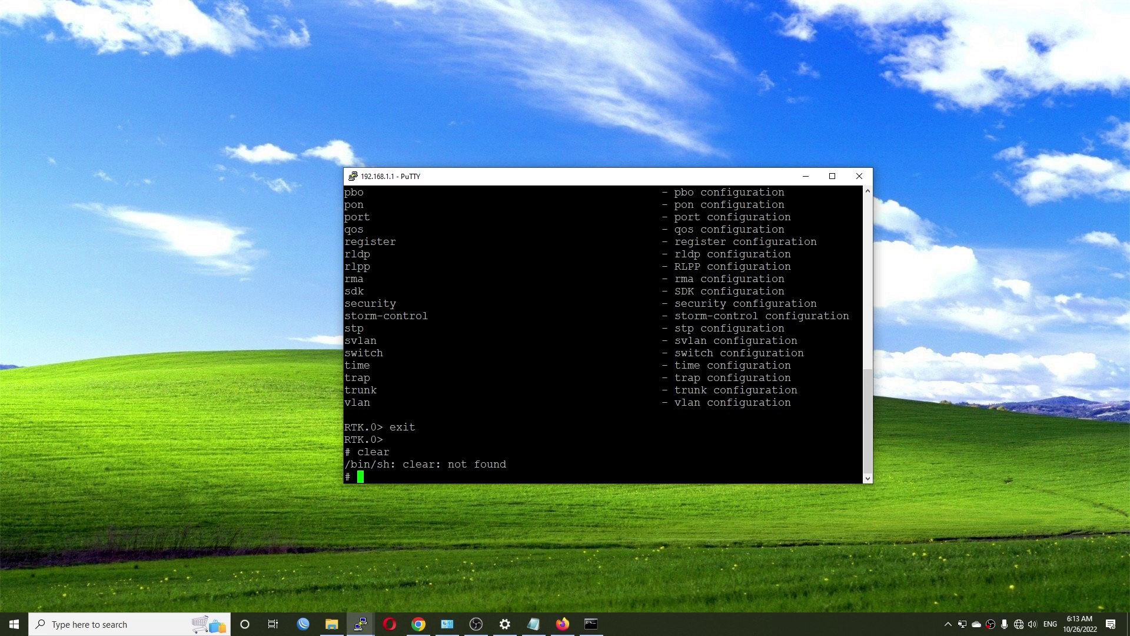
{"action": "type", "text": "?"}
{"action": "key", "text": "Return"}
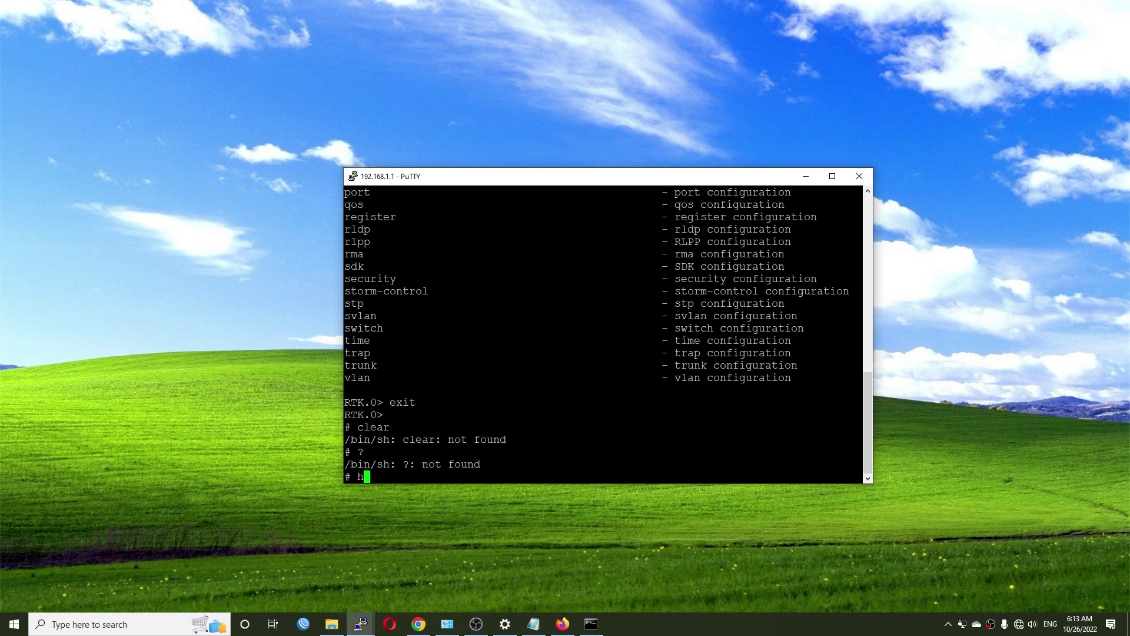
{"action": "key", "text": "Tab"}
{"action": "key", "text": "Tab"}
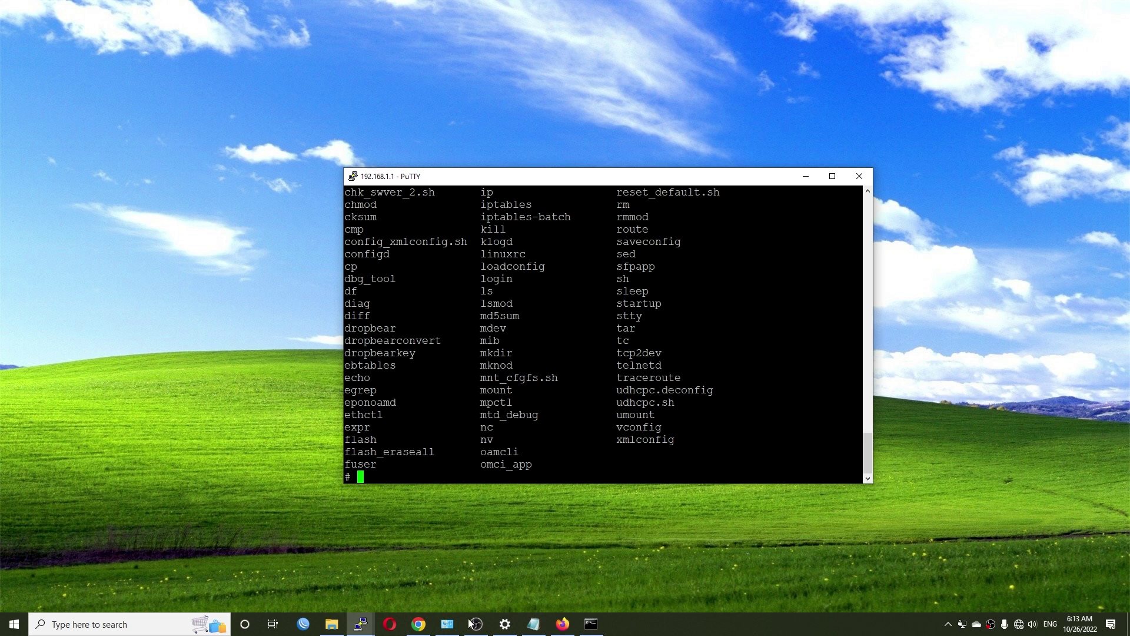
{"action": "left_click", "coordinate": [331, 624]}
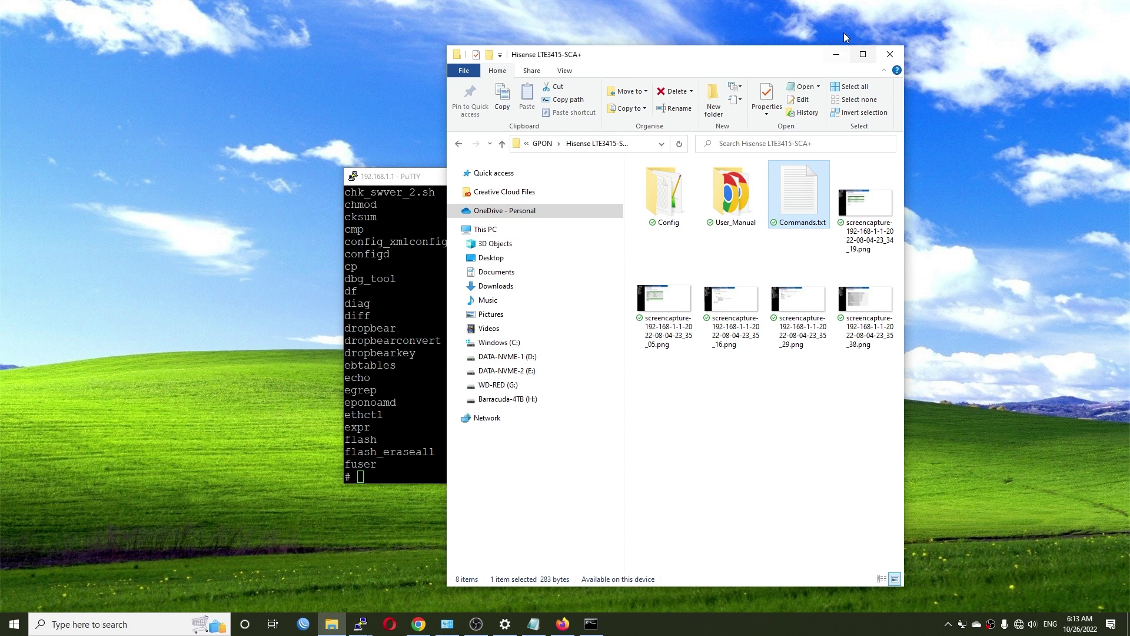
Check the stick's VLAN Settings tab, then switch to the ZimaBoard-N3450 Interfaces tab
{"action": "left_click", "coordinate": [836, 53]}
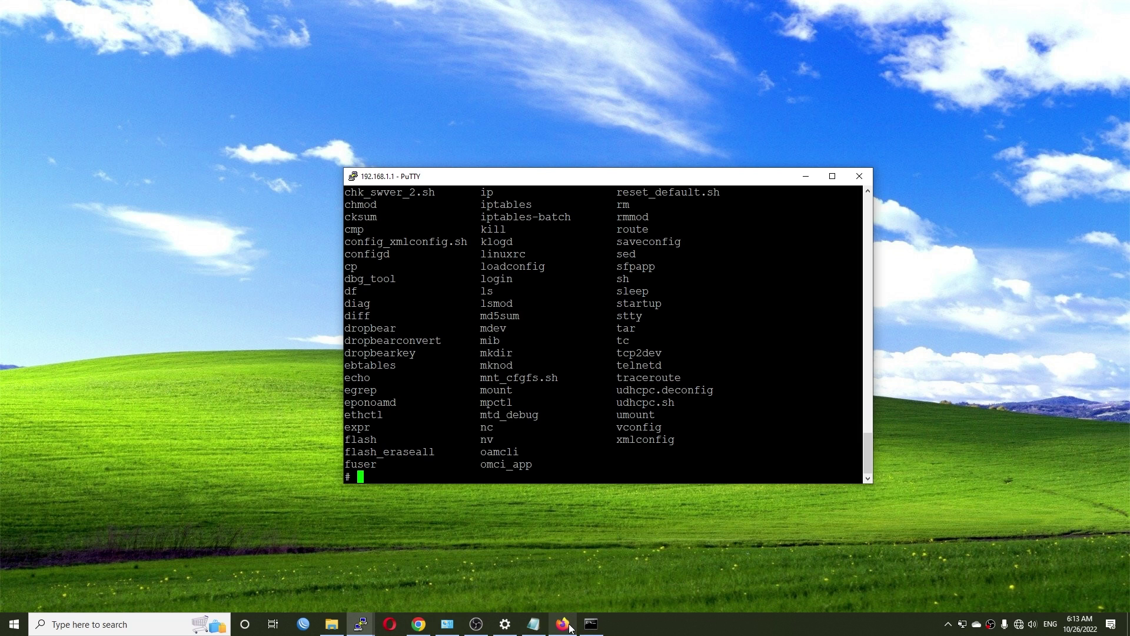
{"action": "mouse_move", "coordinate": [571, 627]}
{"action": "left_click", "coordinate": [582, 593]}
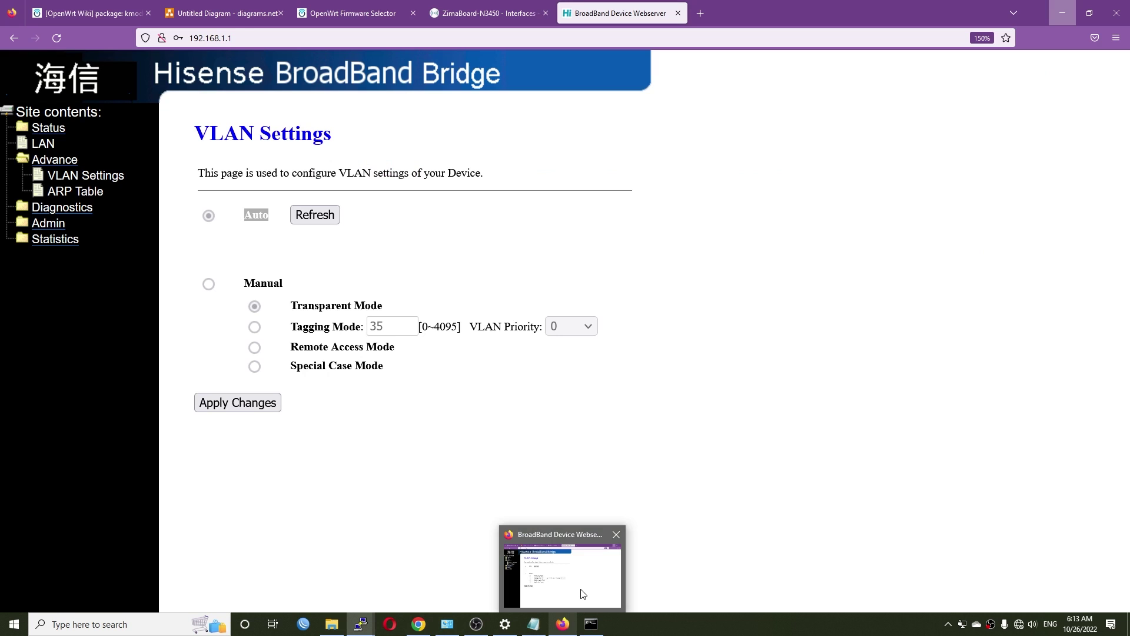
{"action": "left_click", "coordinate": [562, 448]}
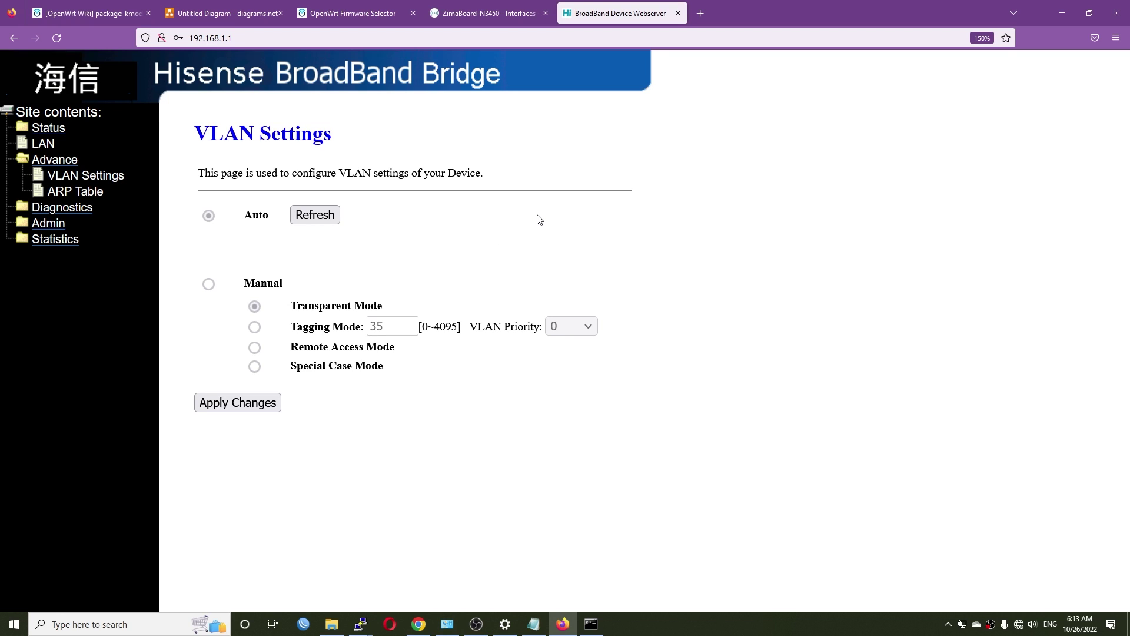
{"action": "key", "text": "ctrl+Page_Up"}
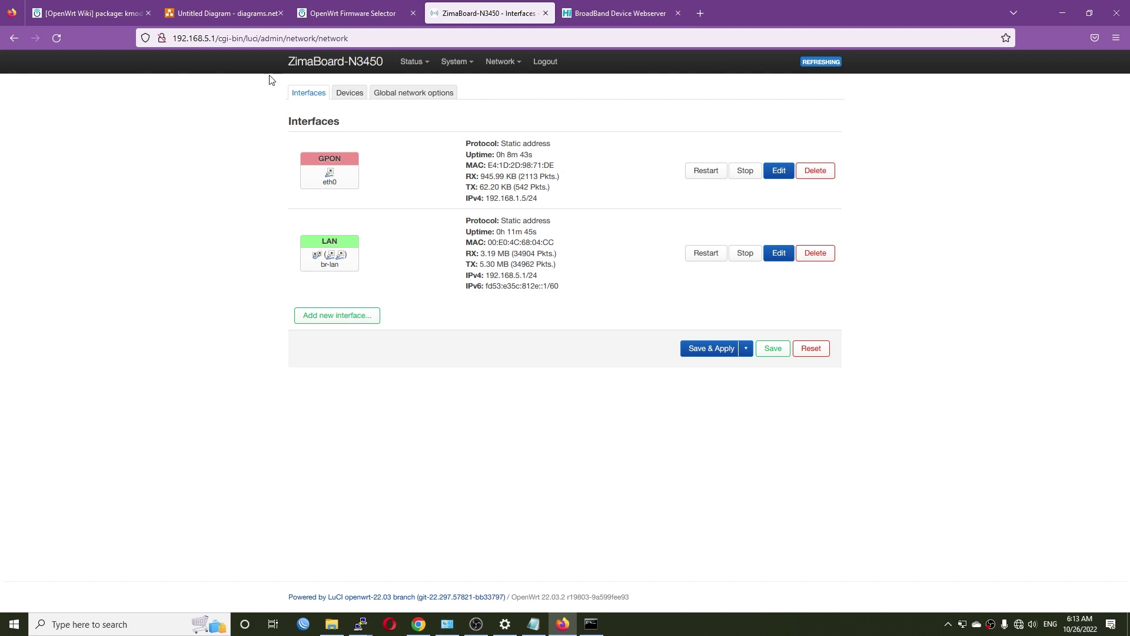
Add interface 'wan' with protocol PPPoE on custom device eth0.35
{"action": "left_click", "coordinate": [338, 315]}
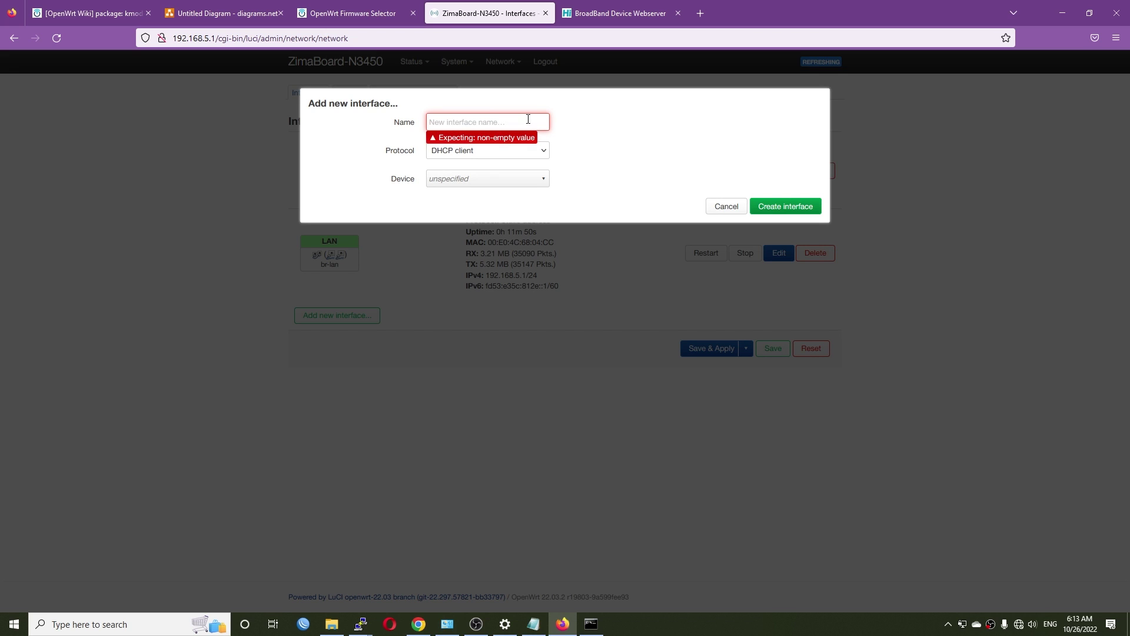
{"action": "type", "text": "wan"}
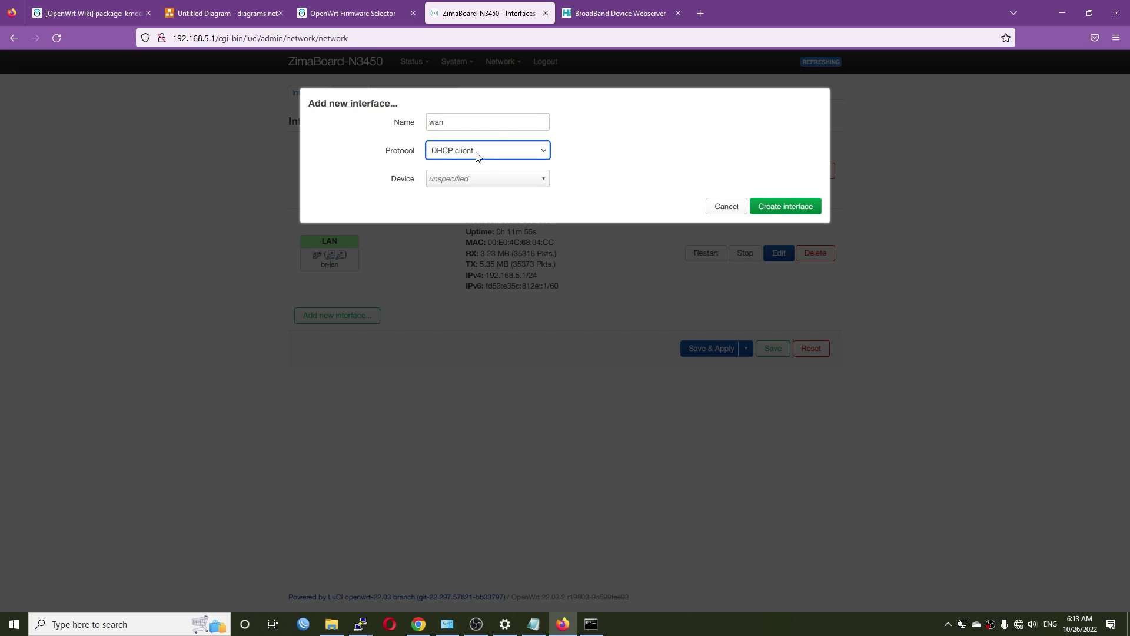
{"action": "left_click", "coordinate": [476, 155]}
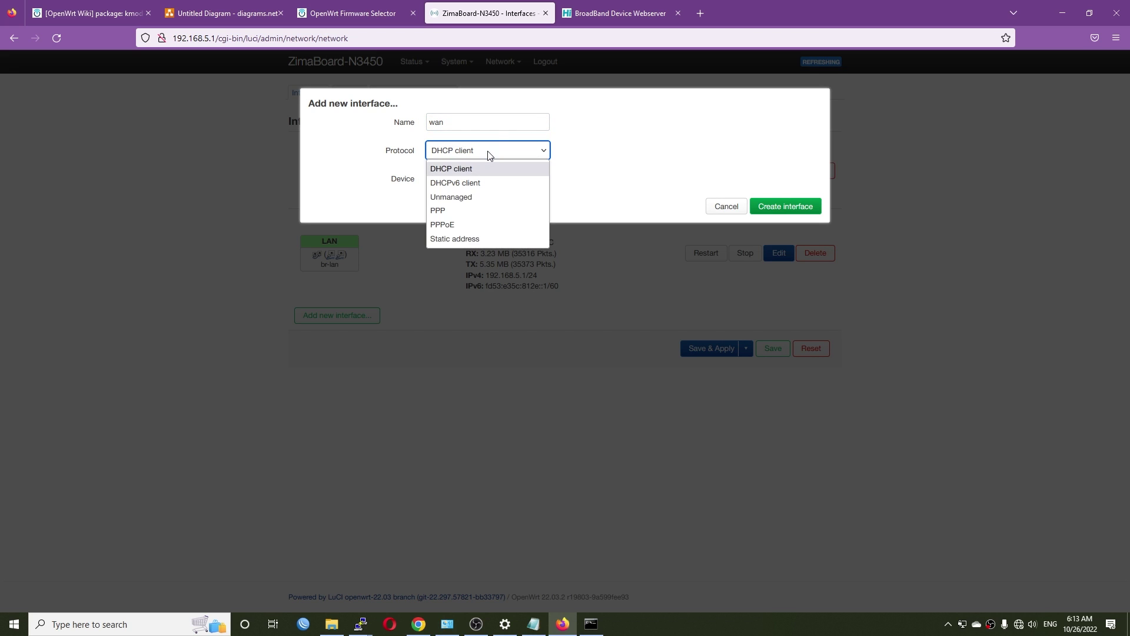
{"action": "left_click", "coordinate": [482, 223]}
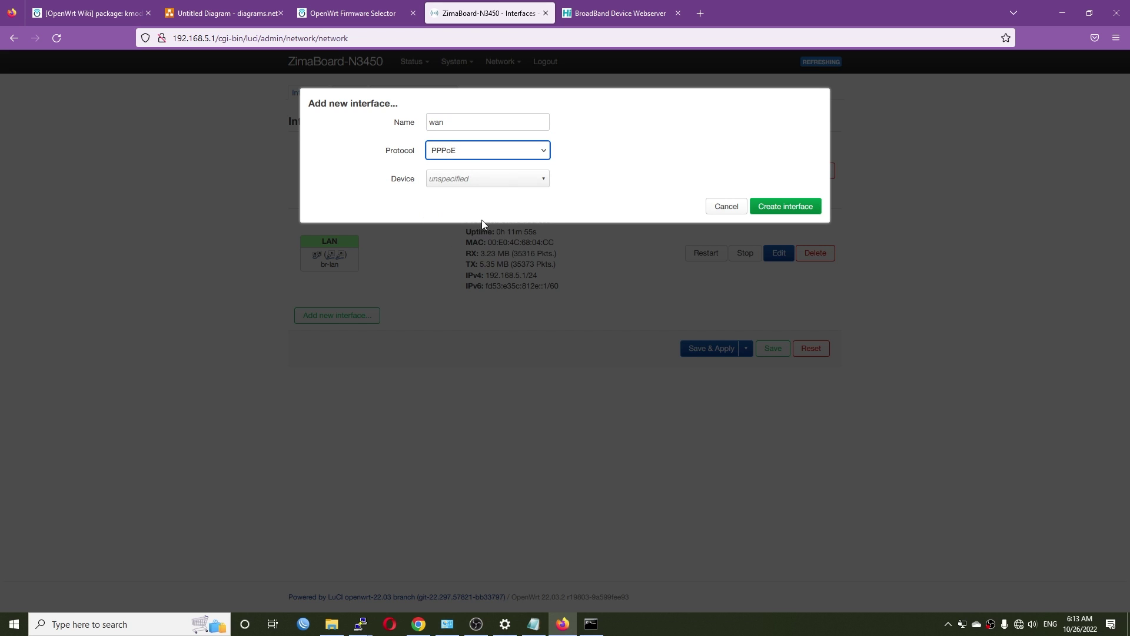
{"action": "left_click", "coordinate": [505, 180]}
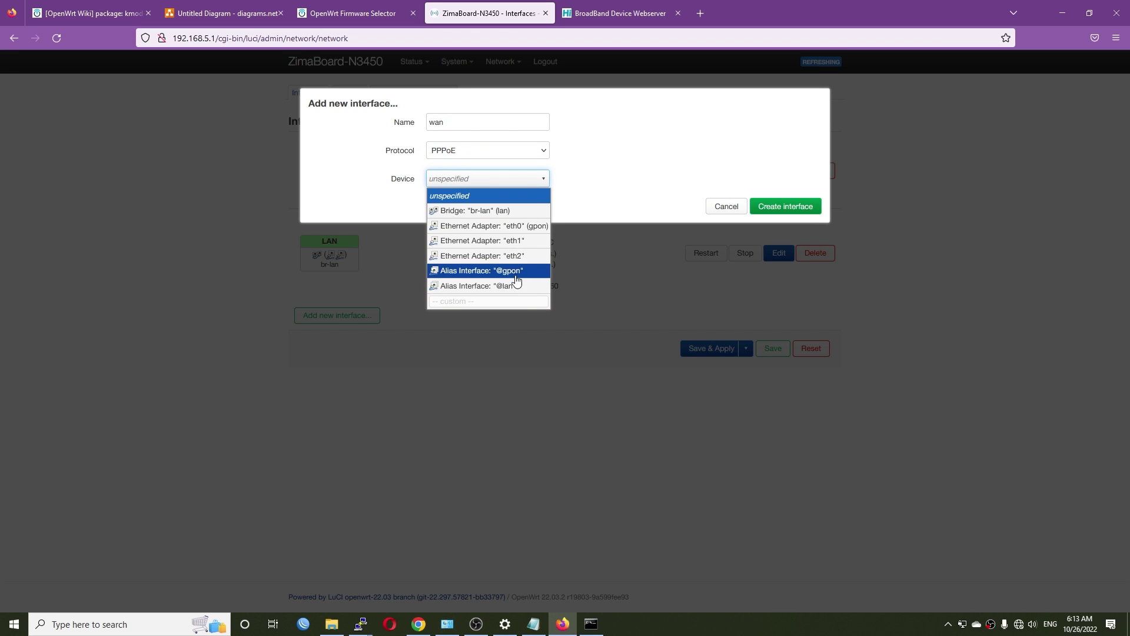
{"action": "type", "text": "e"}
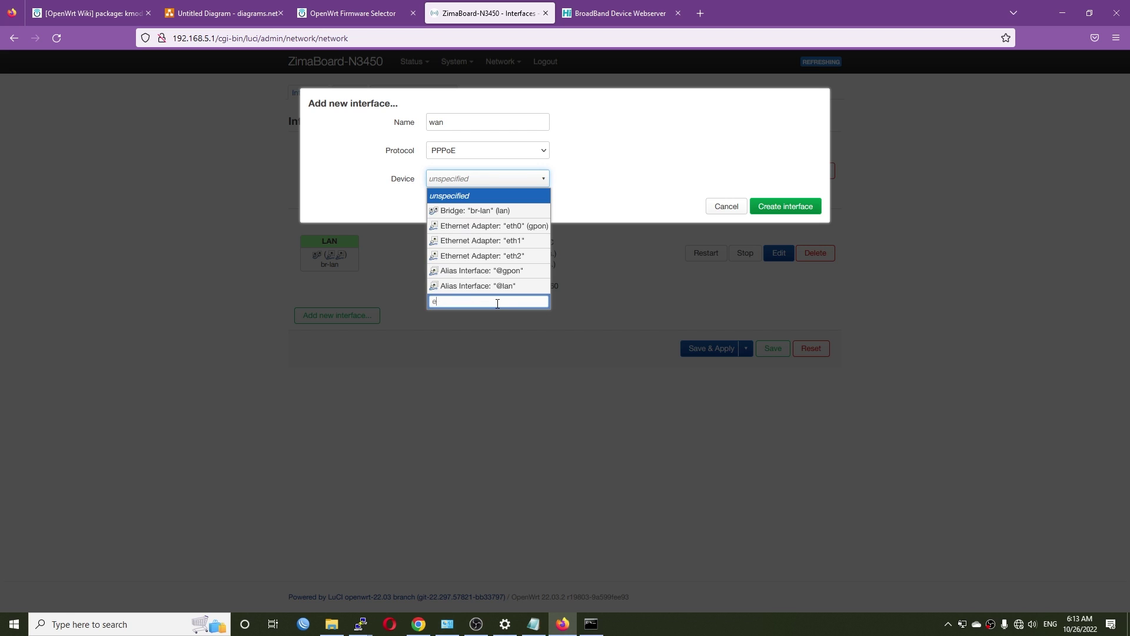
{"action": "type", "text": "th0.35"}
{"action": "key", "text": "Return"}
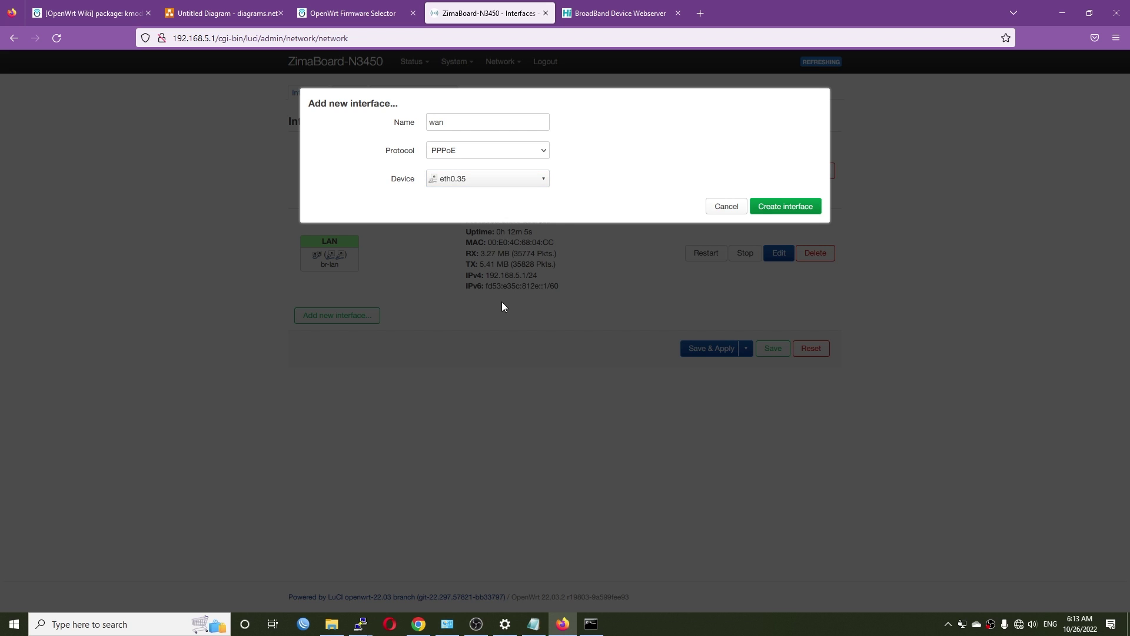
{"action": "left_click", "coordinate": [787, 207]}
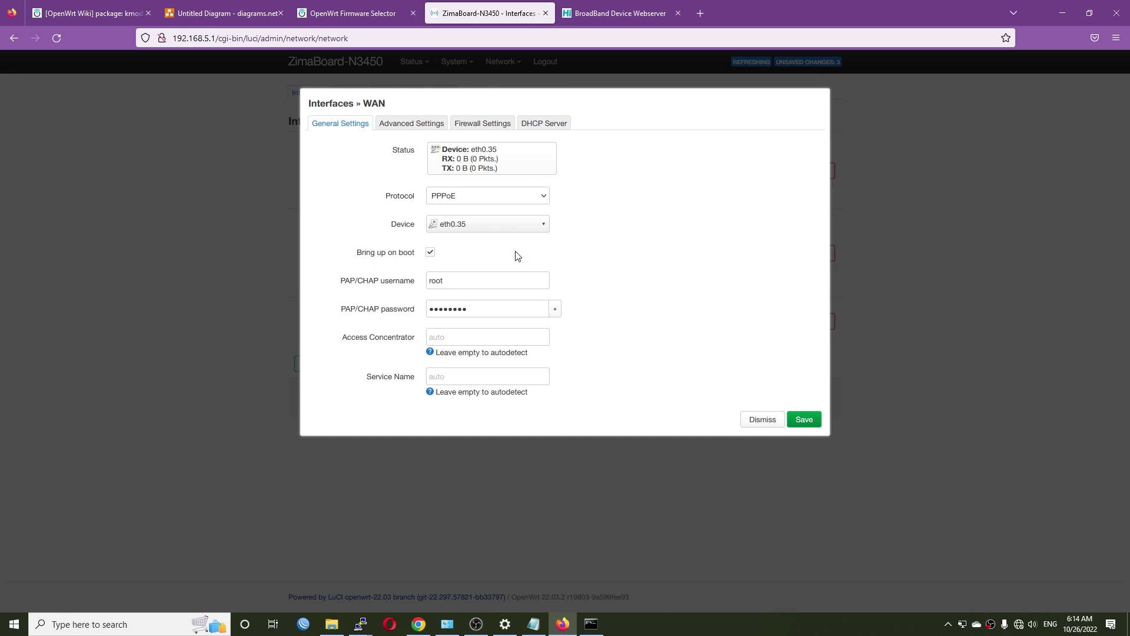
Replace the default PAP/CHAP username and password with the PPPoE login credentials
{"action": "double_click", "coordinate": [502, 285]}
{"action": "left_click", "coordinate": [669, 337]}
{"action": "left_click", "coordinate": [14, 623]}
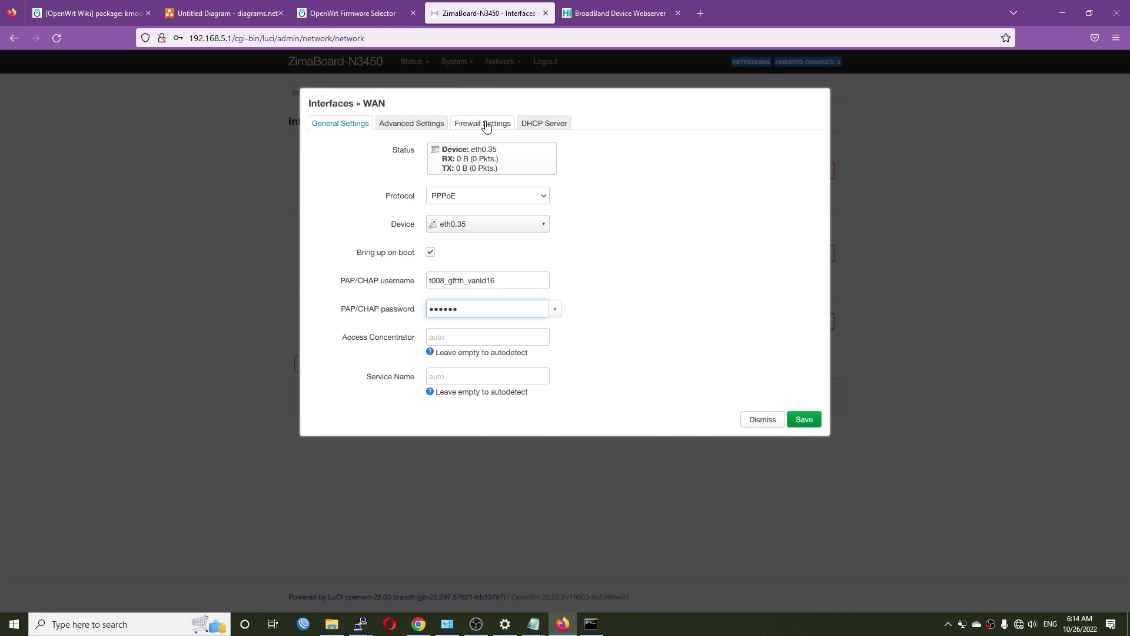
Assign the interface to the wan firewall zone, save, and apply all changes
{"action": "left_click", "coordinate": [455, 126]}
{"action": "left_click", "coordinate": [489, 150]}
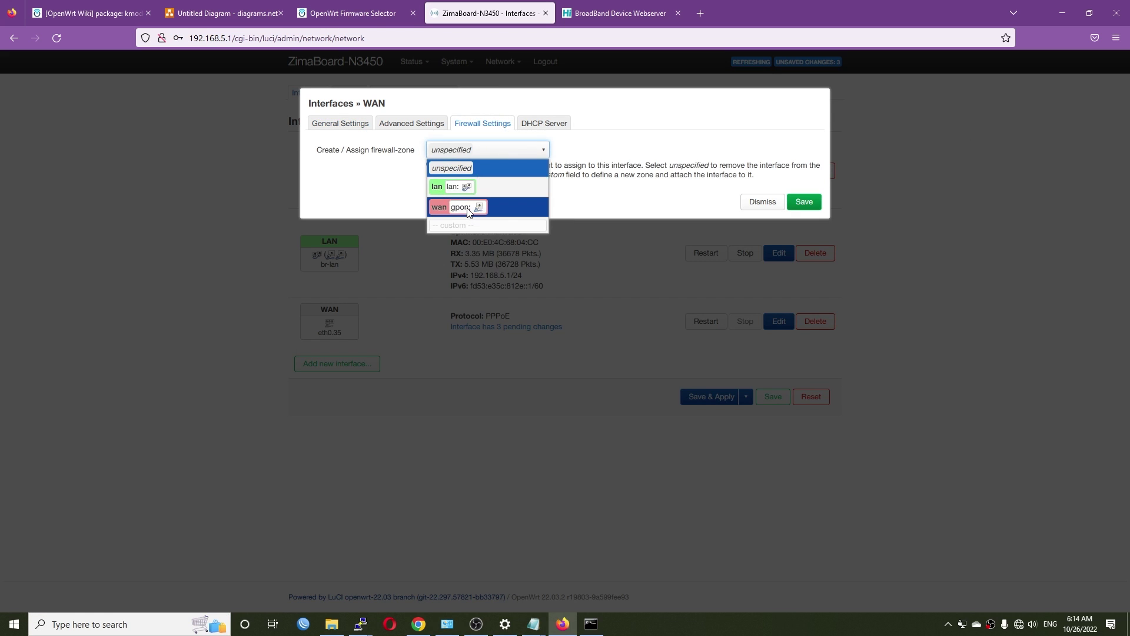
{"action": "left_click", "coordinate": [469, 209]}
{"action": "left_click", "coordinate": [803, 204]}
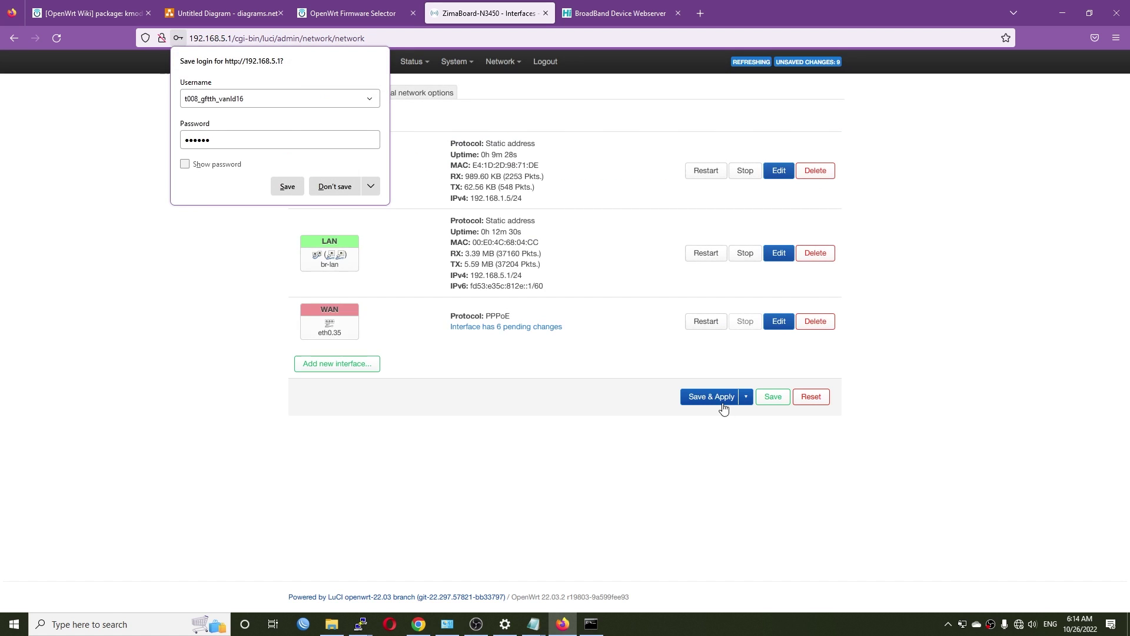
{"action": "left_click", "coordinate": [711, 398]}
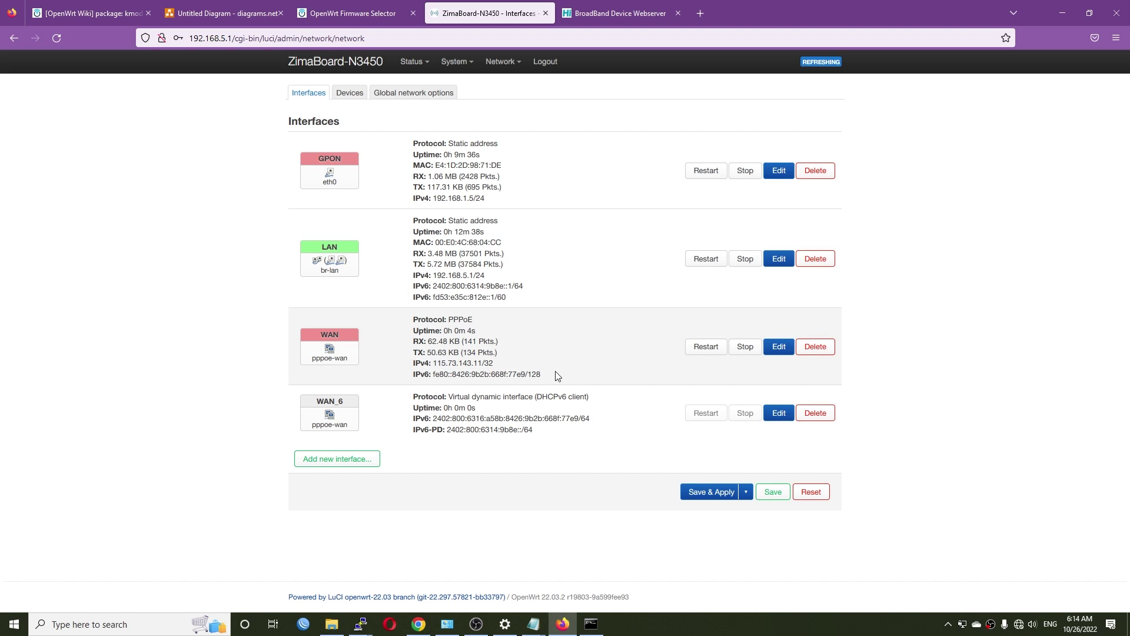
Check the WAN IPv4 address, then ping 1.1.1.1 from Command Prompt and get 32 ms replies
{"action": "left_click_drag", "start_coordinate": [557, 375], "coordinate": [411, 362]}
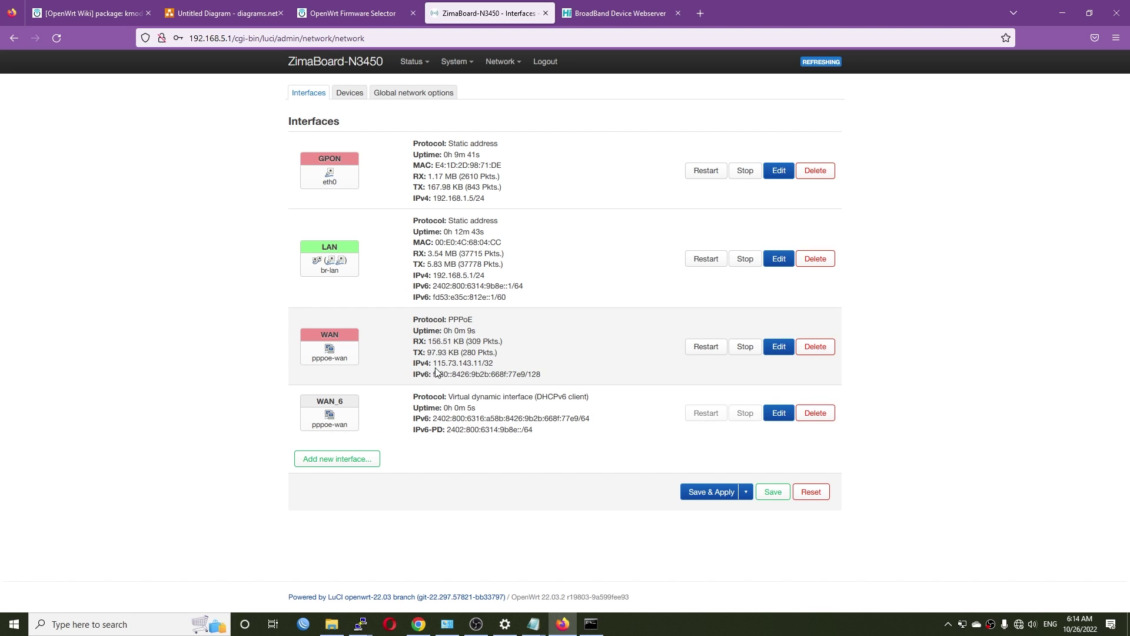
{"action": "left_click", "coordinate": [558, 365]}
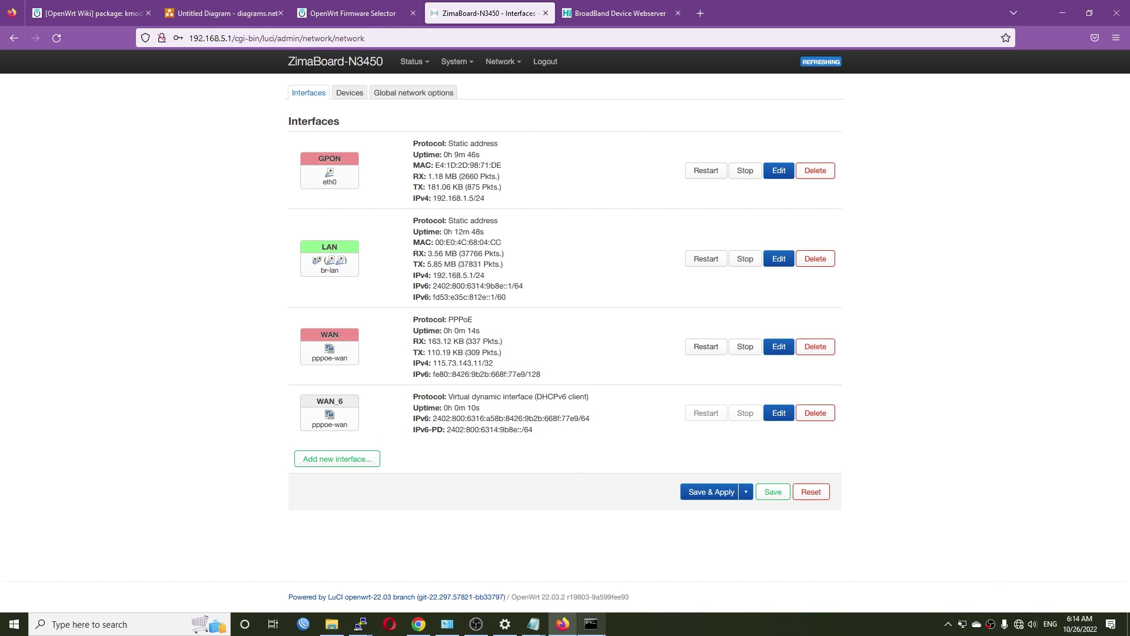
{"action": "left_click", "coordinate": [591, 624]}
{"action": "type", "text": "ping 1.1.1.1."}
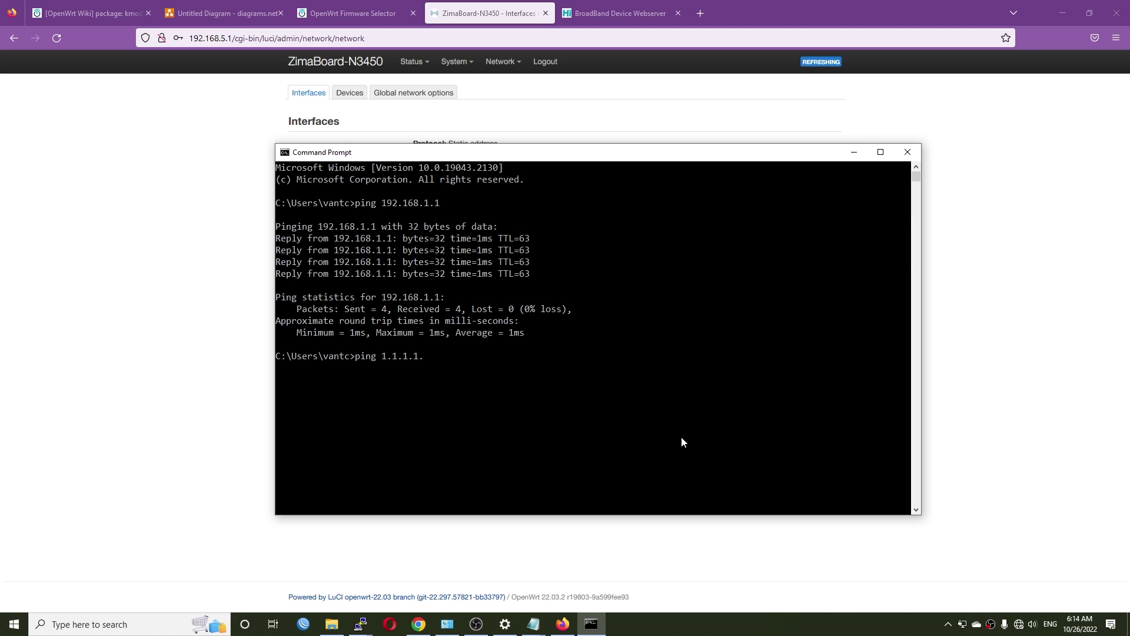
{"action": "key", "text": "Return"}
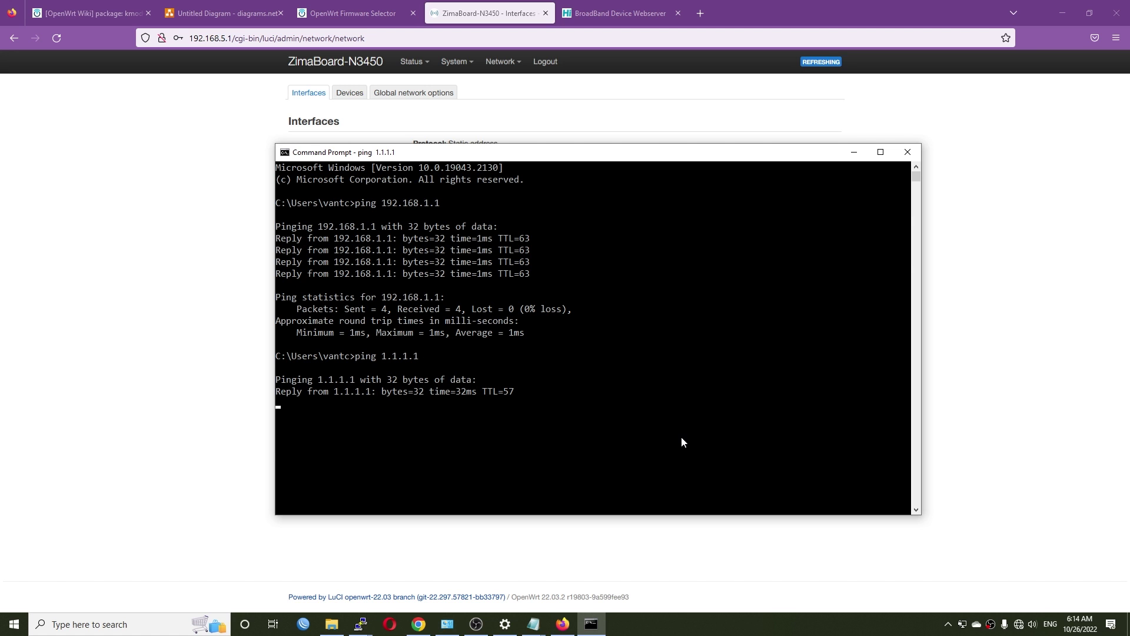
{"action": "key", "text": "ctrl+c"}
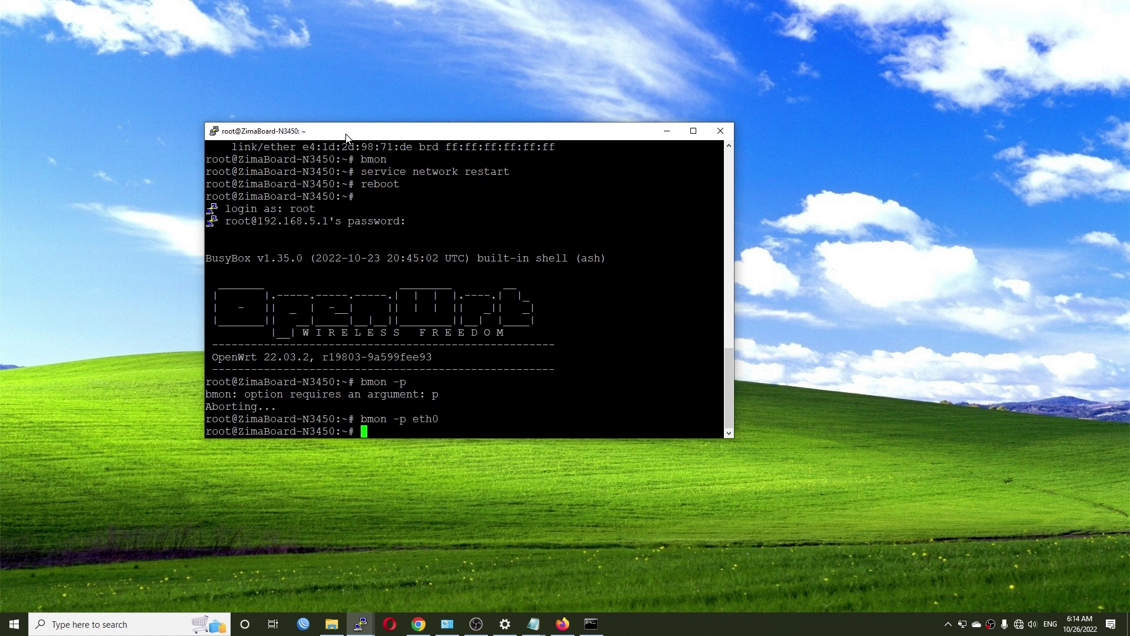
Clear the PuTTY terminal and start live bmon -p eth0 traffic monitoring
{"action": "type", "text": "clear"}
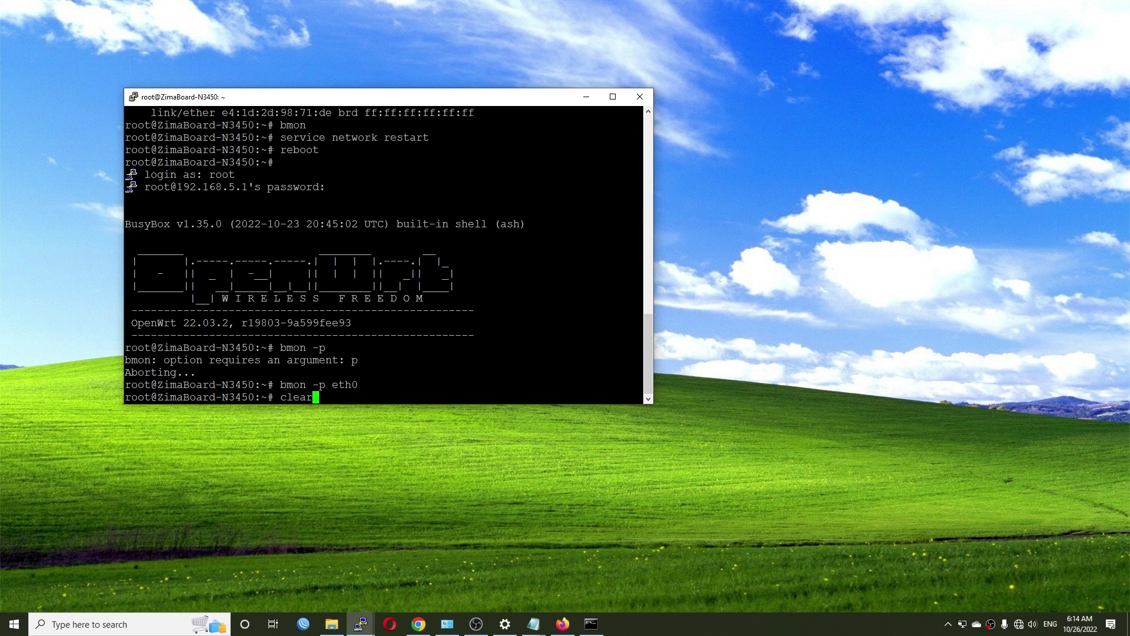
{"action": "key", "text": "Return"}
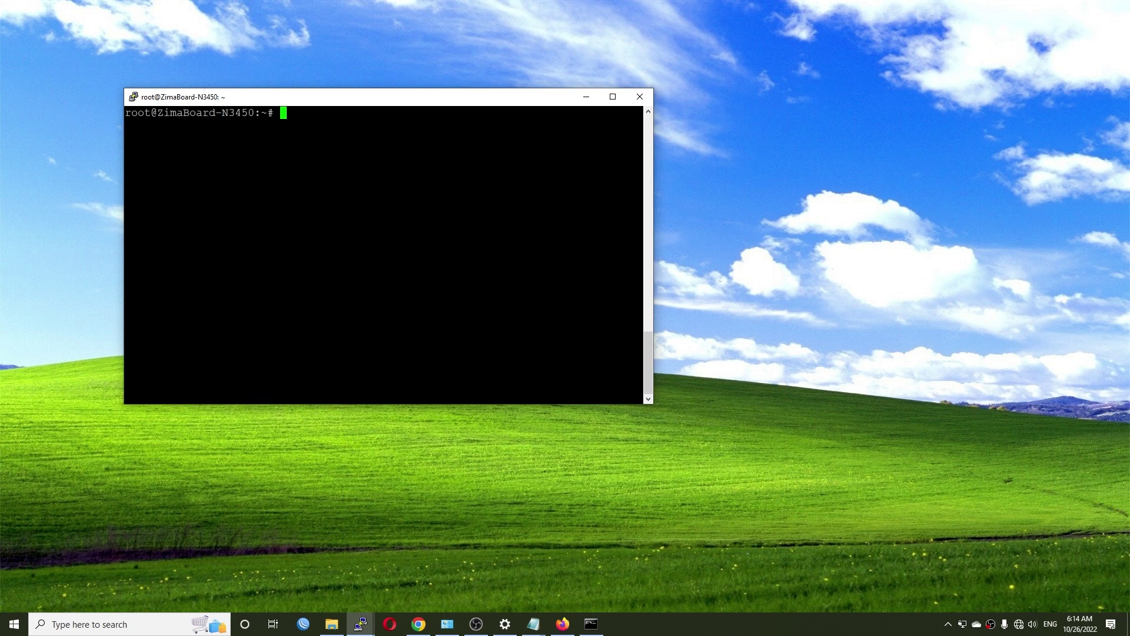
{"action": "type", "text": "bmon -p eth0"}
{"action": "key", "text": "Return"}
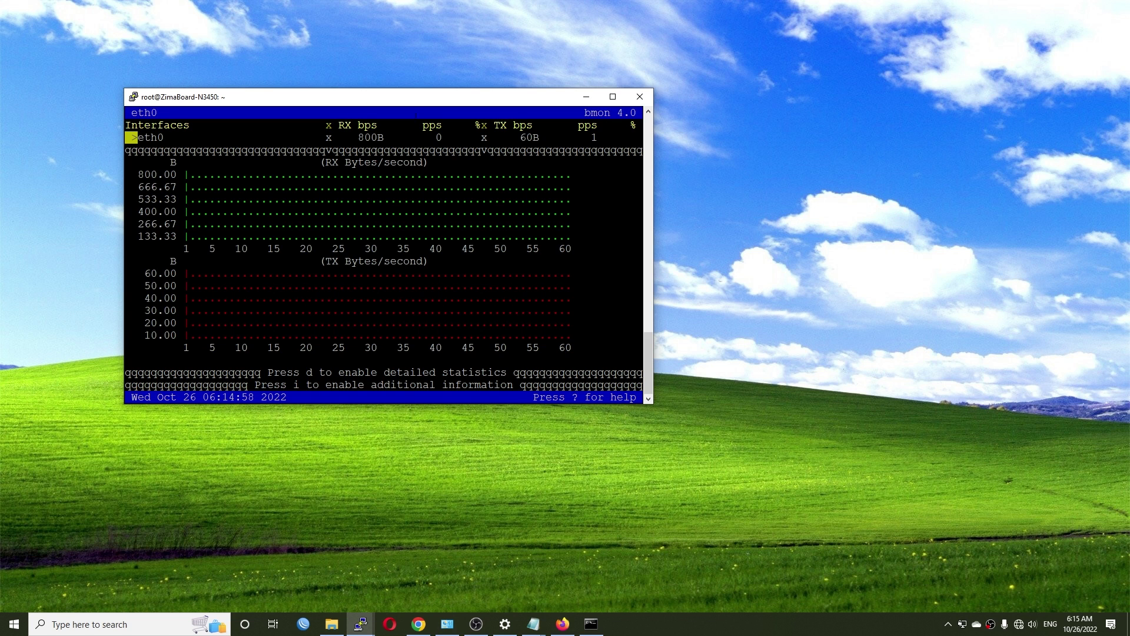
{"action": "left_click_drag", "start_coordinate": [405, 106], "coordinate": [360, 110]}
Launch the Speedtest app from a Start menu search for 'spe'
{"action": "left_click", "coordinate": [5, 633]}
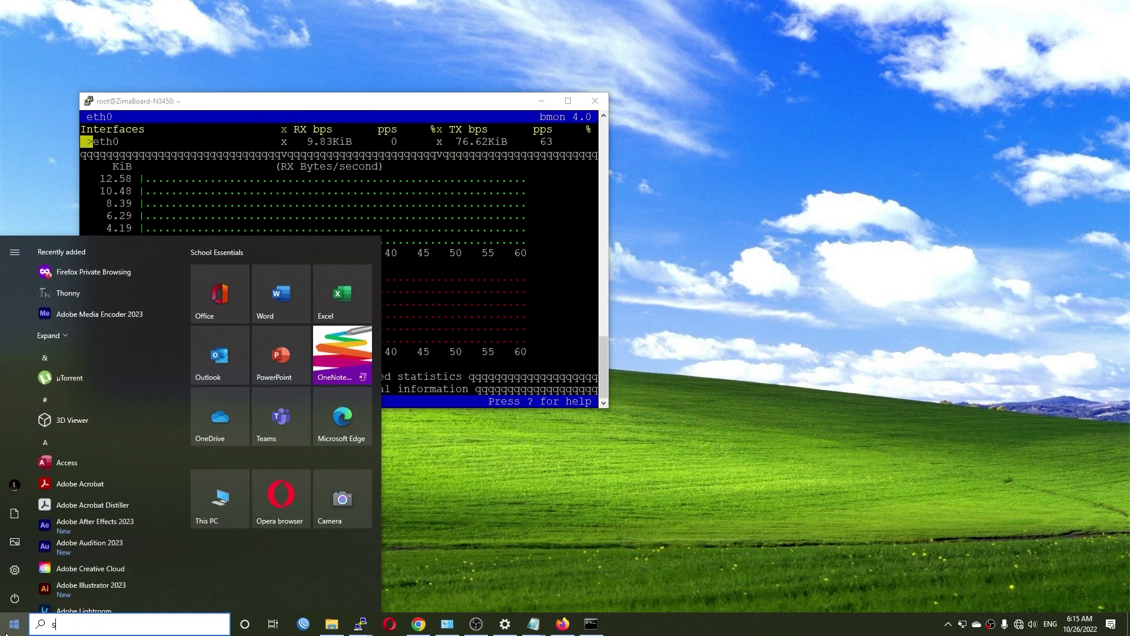
{"action": "type", "text": "spe"}
{"action": "key", "text": "Return"}
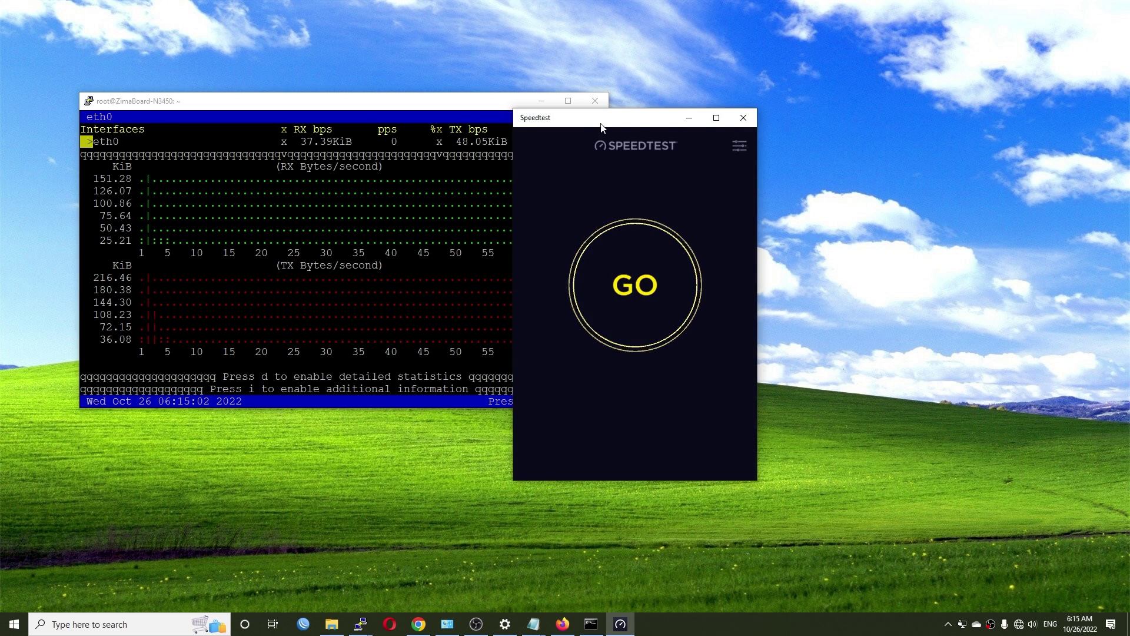
Run a speed test beside bmon: 2 ms ping, 427.28 Mbps down, 256.60 Mbps up
{"action": "left_click_drag", "start_coordinate": [606, 120], "coordinate": [761, 82]}
{"action": "left_click", "coordinate": [797, 213]}
{"action": "left_click_drag", "start_coordinate": [347, 105], "coordinate": [352, 120]}
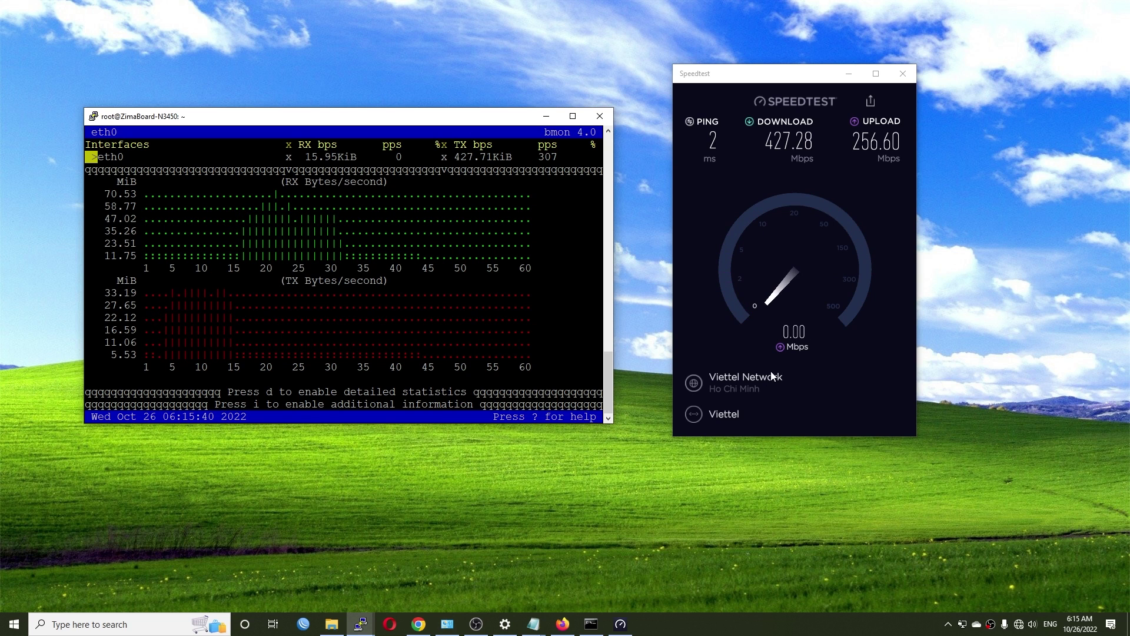
{"action": "left_click", "coordinate": [565, 626]}
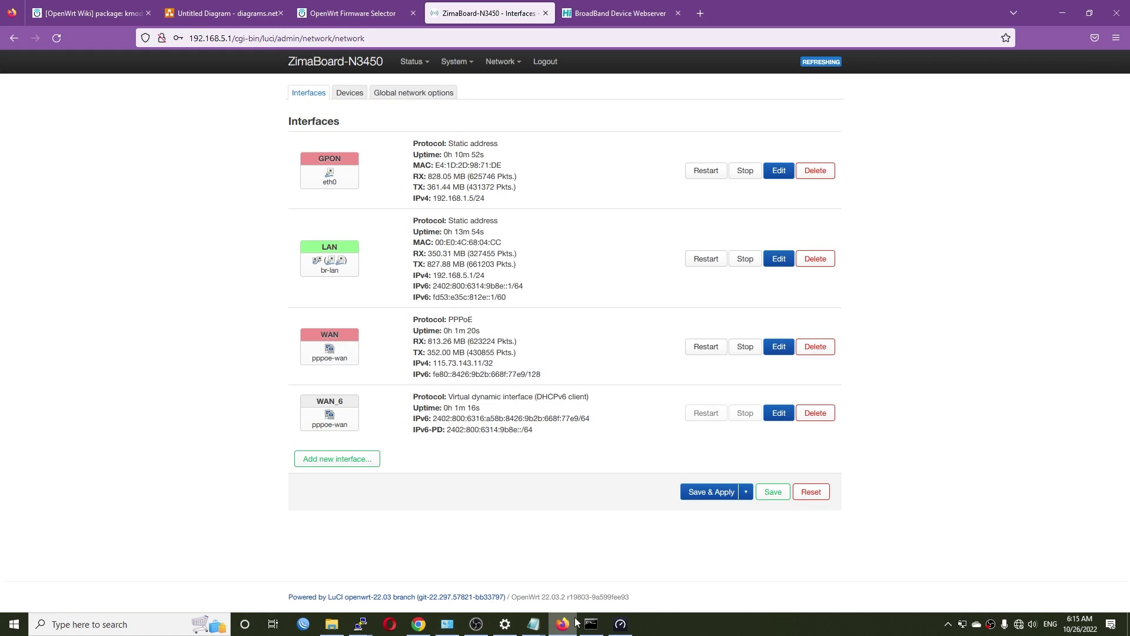
Reload the LuCI Interfaces page to review the WAN RX/TX traffic totals
{"action": "left_click", "coordinate": [56, 39]}
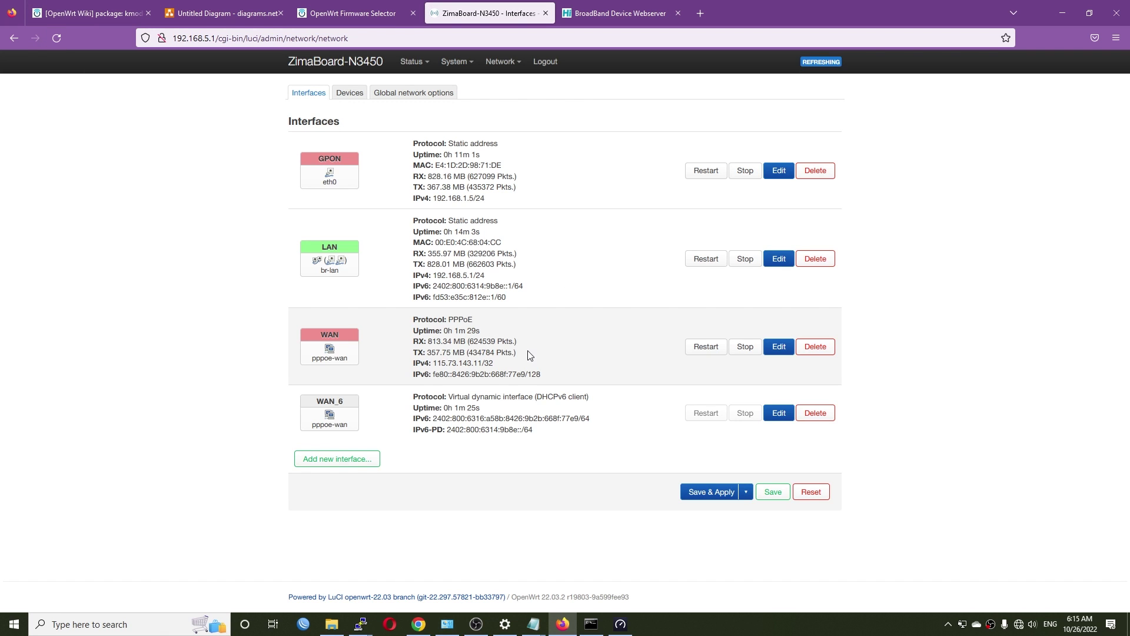
{"action": "left_click_drag", "start_coordinate": [517, 353], "coordinate": [415, 344]}
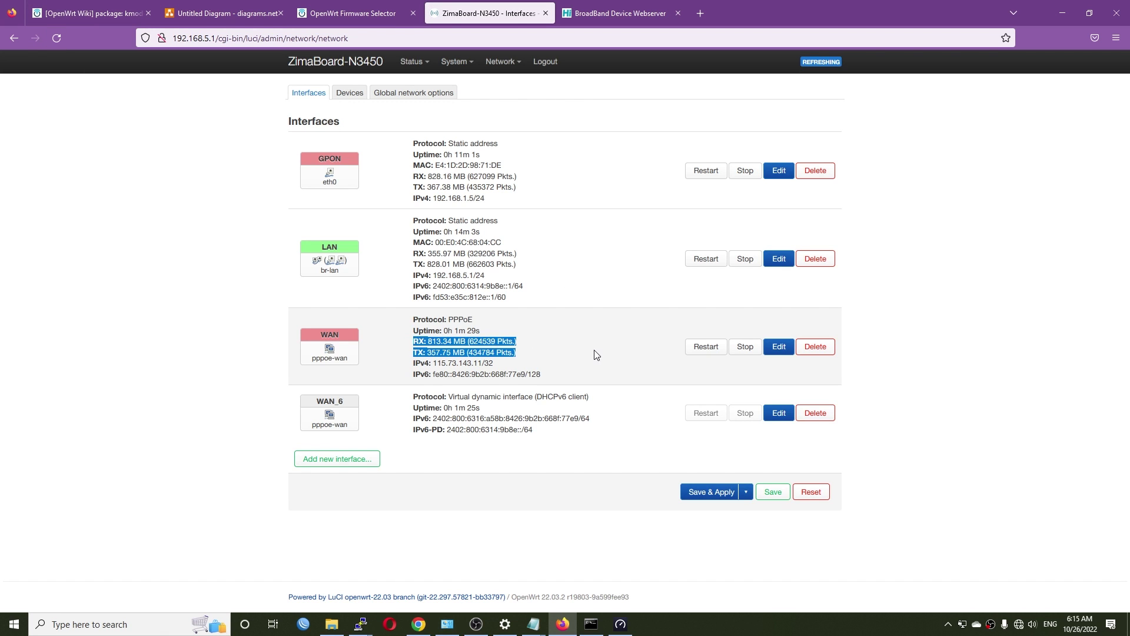
{"action": "left_click", "coordinate": [621, 13]}
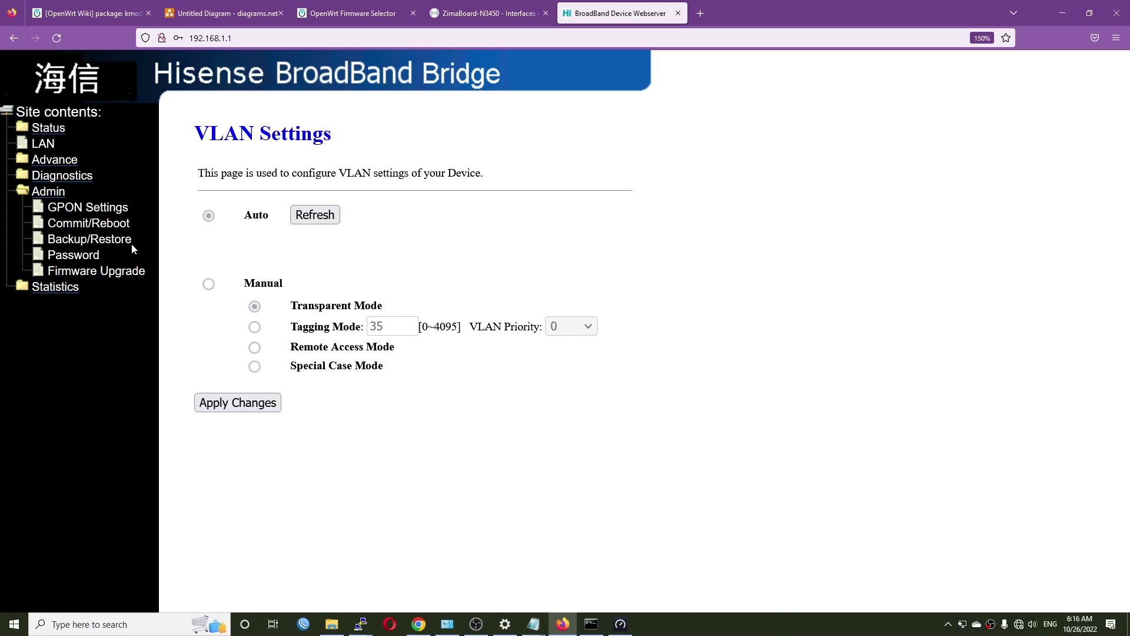
Save a config.xml backup from Admin > Backup/Restore and open the downloaded file
{"action": "left_click", "coordinate": [103, 247]}
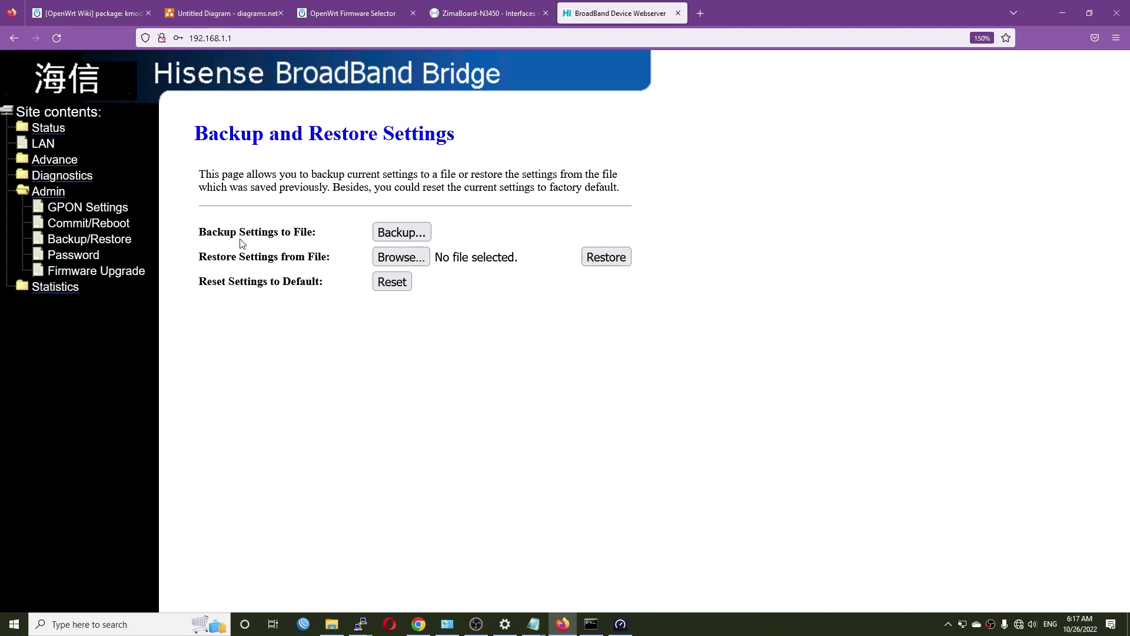
{"action": "left_click", "coordinate": [405, 235]}
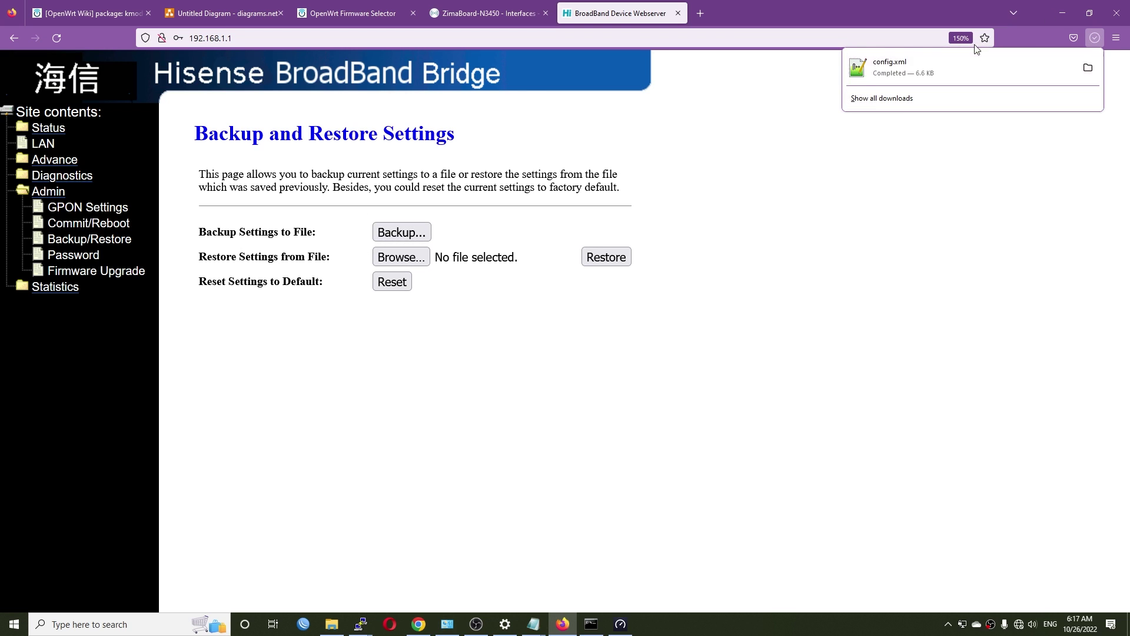
{"action": "left_click", "coordinate": [911, 73]}
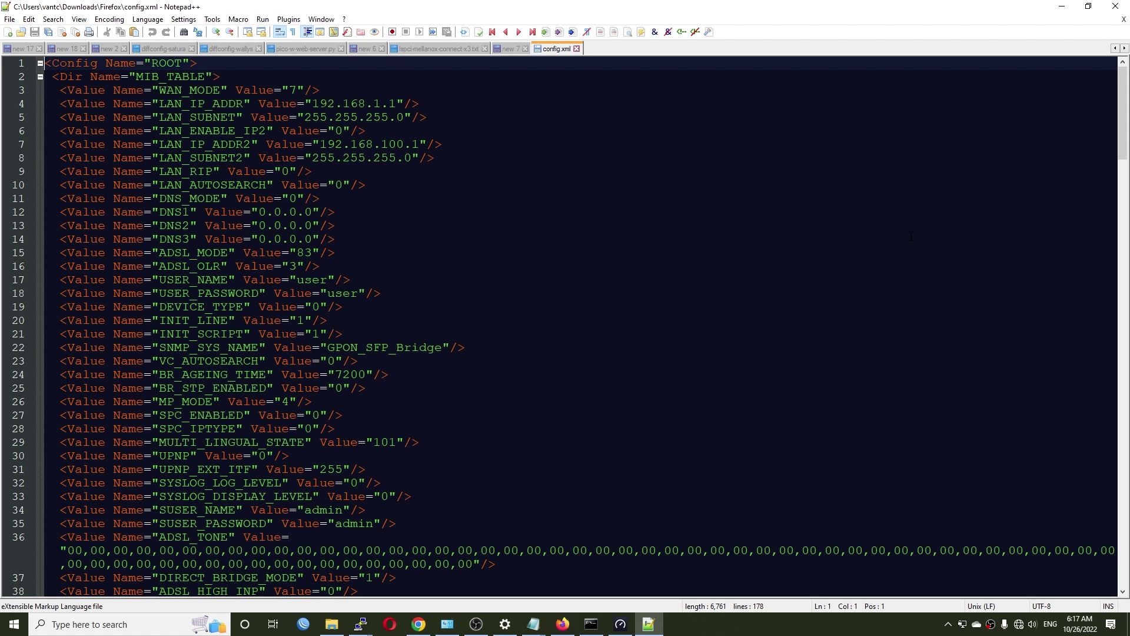
Review config.xml in Notepad++, noting the LAN_SUBNET setting and the admin credential entries
{"action": "left_click_drag", "start_coordinate": [1127, 103], "coordinate": [1095, 122]}
{"action": "left_click", "coordinate": [1095, 121]}
{"action": "scroll", "coordinate": [590, 323], "scroll_direction": "up", "scroll_amount": 2}
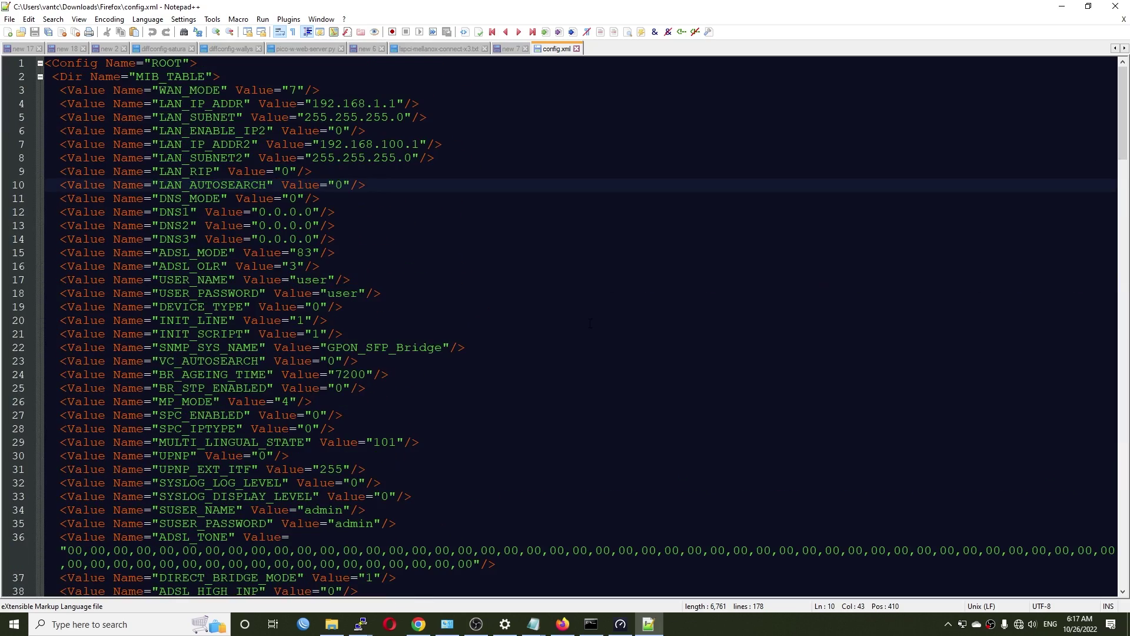
{"action": "left_click", "coordinate": [468, 117]}
{"action": "scroll", "coordinate": [559, 324], "scroll_direction": "down", "scroll_amount": 4}
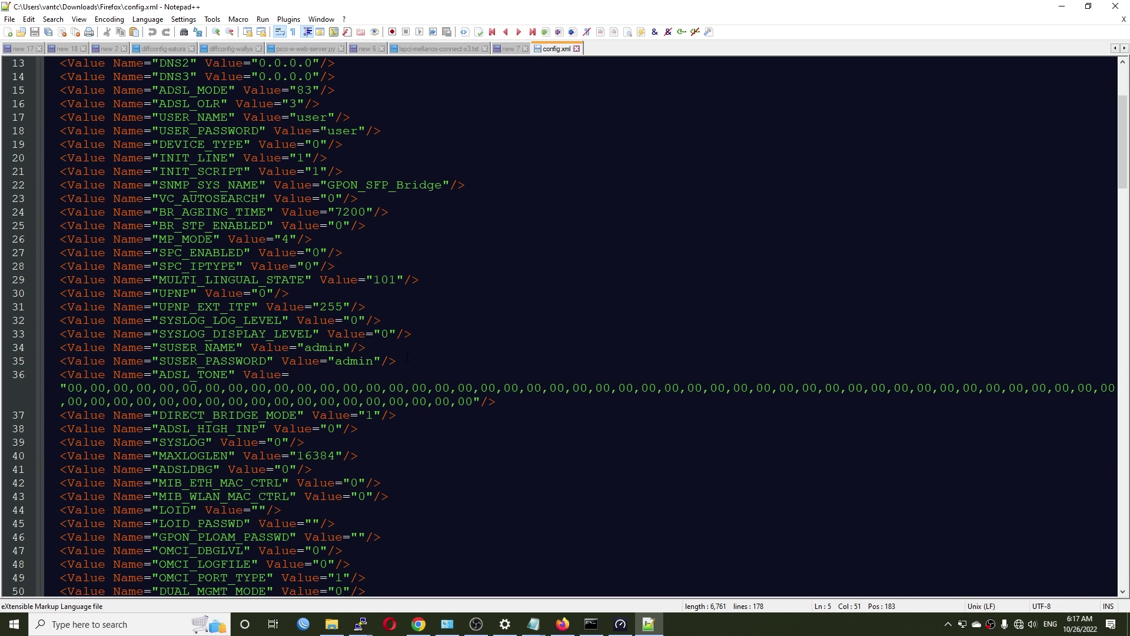
{"action": "left_click_drag", "start_coordinate": [408, 358], "coordinate": [114, 348]}
{"action": "left_click", "coordinate": [405, 362]}
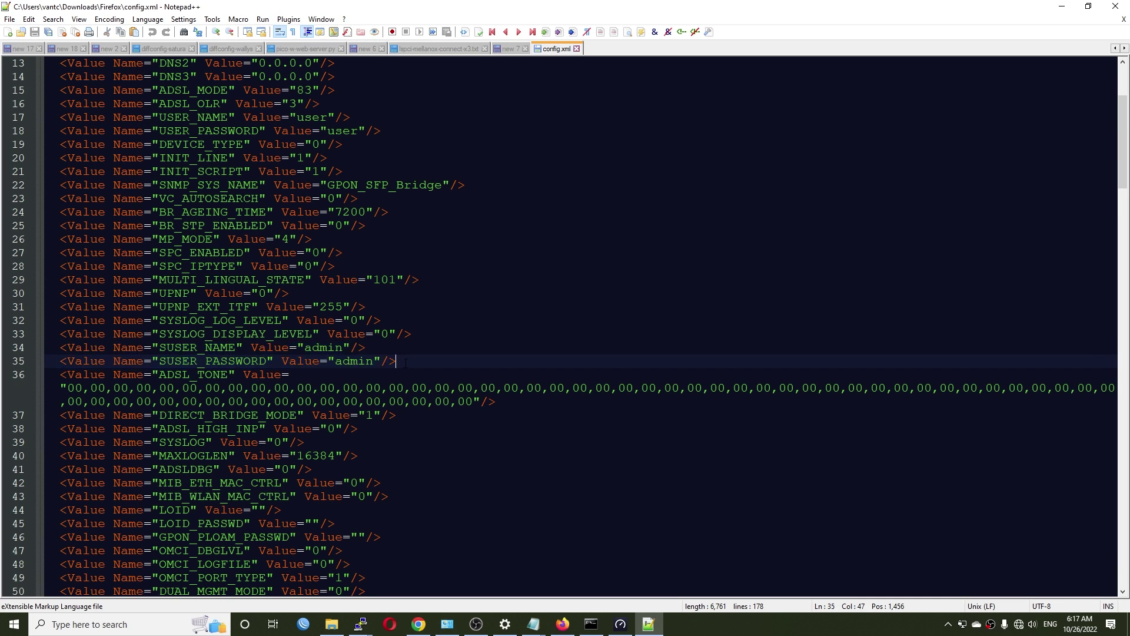
{"action": "scroll", "coordinate": [405, 362], "scroll_direction": "down", "scroll_amount": 10}
{"action": "scroll", "coordinate": [559, 326], "scroll_direction": "up", "scroll_amount": 4}
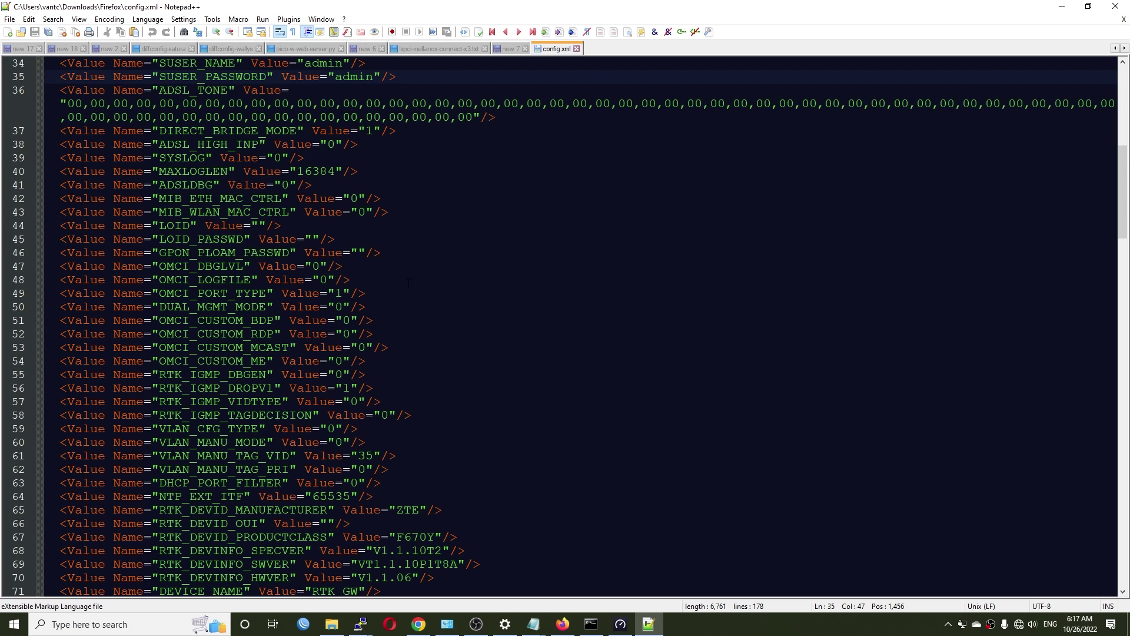
{"action": "scroll", "coordinate": [409, 283], "scroll_direction": "down", "scroll_amount": 5}
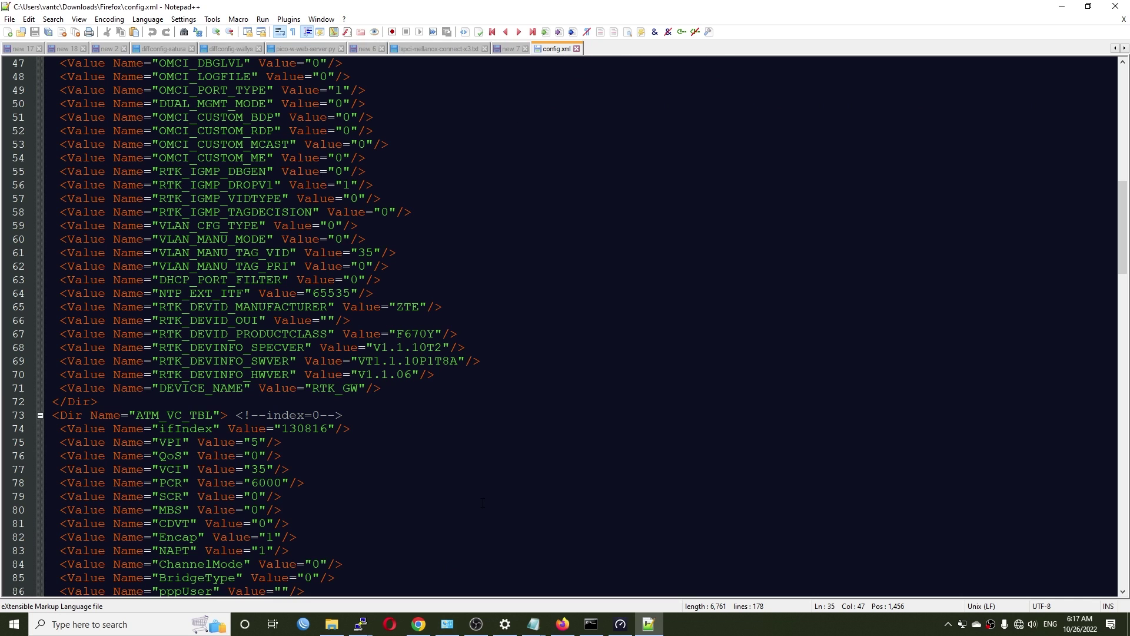
{"action": "key", "text": "alt+Tab"}
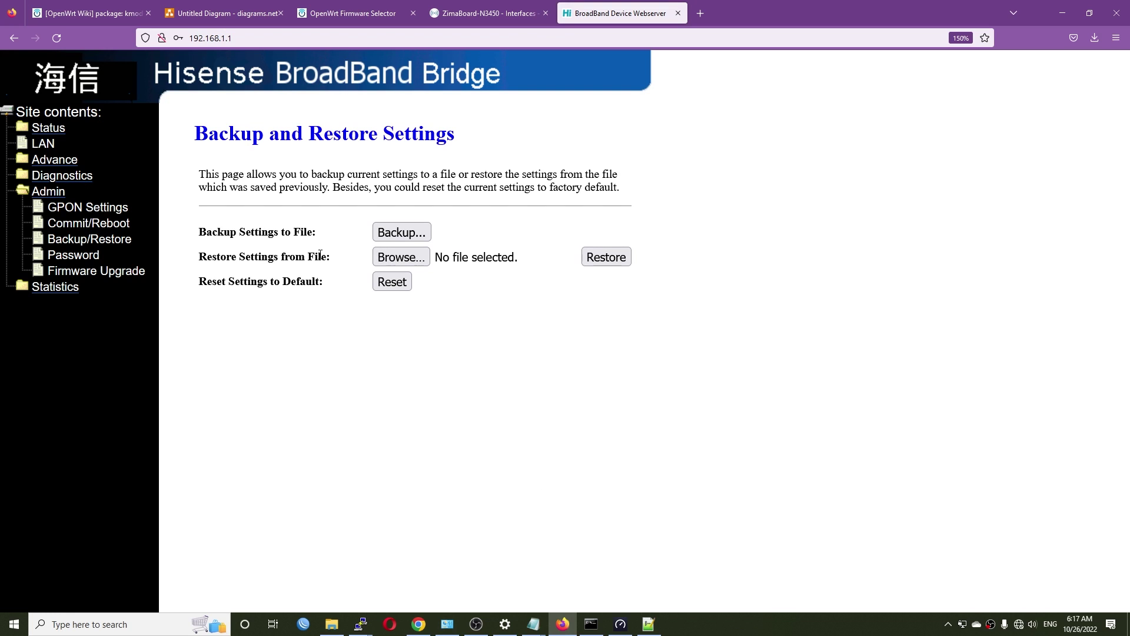
Highlight the Restore Settings from File option and glance back at config.xml
{"action": "left_click_drag", "start_coordinate": [330, 260], "coordinate": [187, 262]}
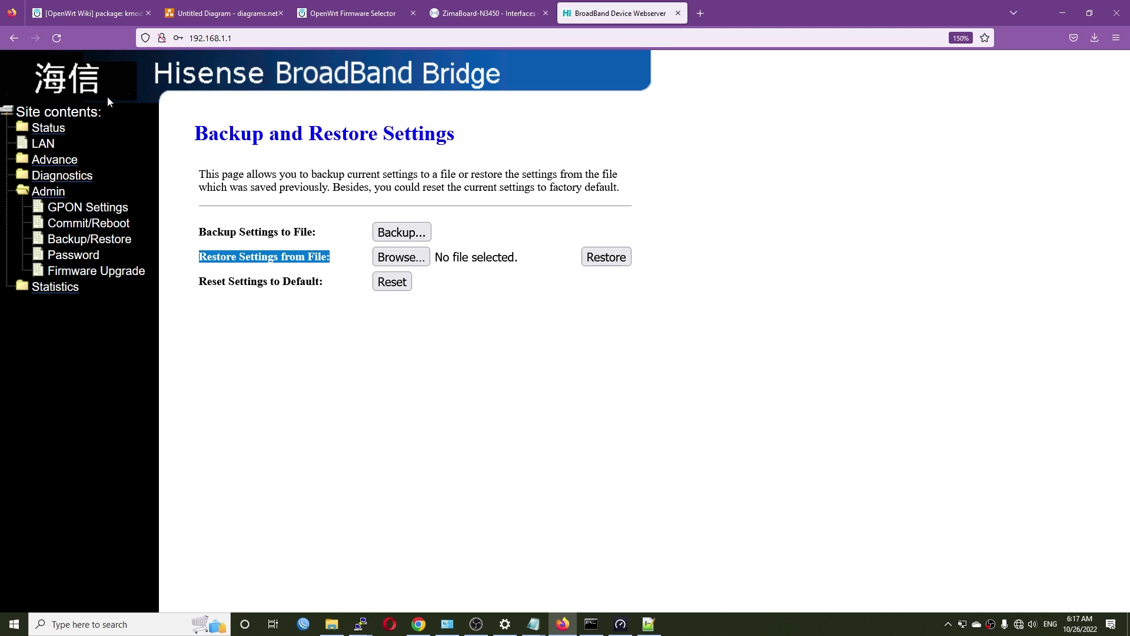
{"action": "left_click", "coordinate": [280, 43]}
{"action": "left_click", "coordinate": [142, 211]}
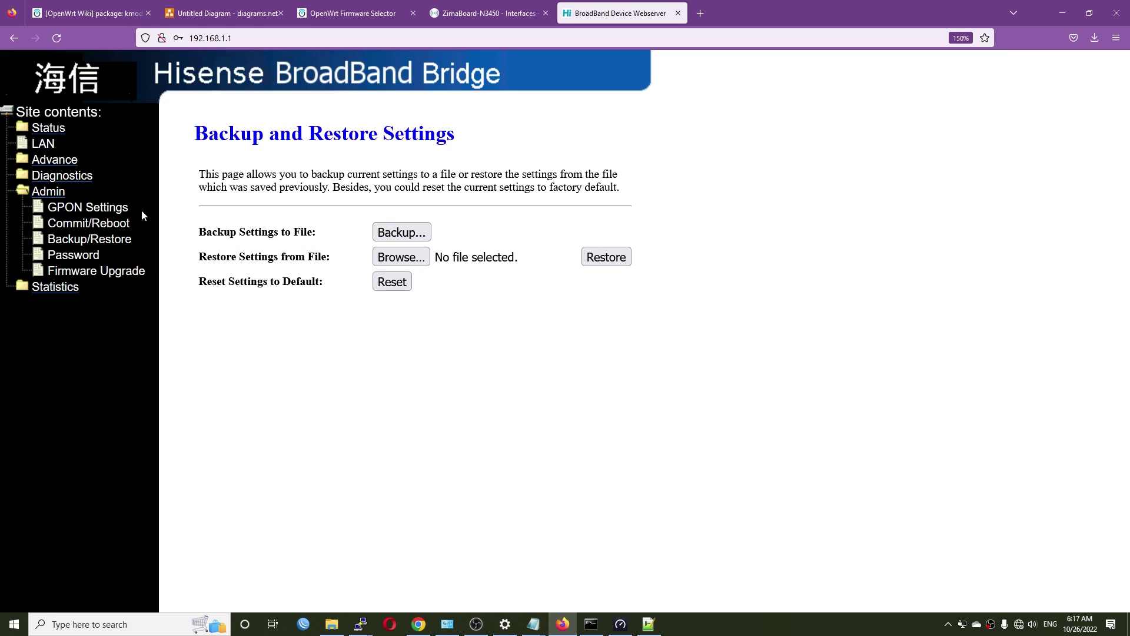
{"action": "left_click", "coordinate": [648, 624]}
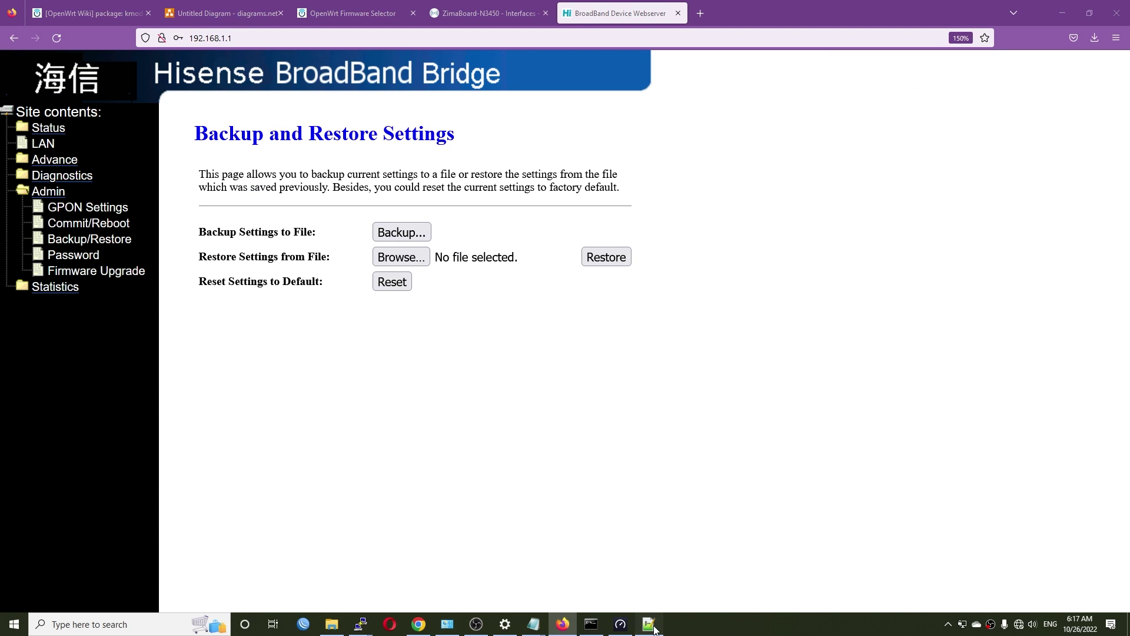
{"action": "left_click", "coordinate": [562, 623]}
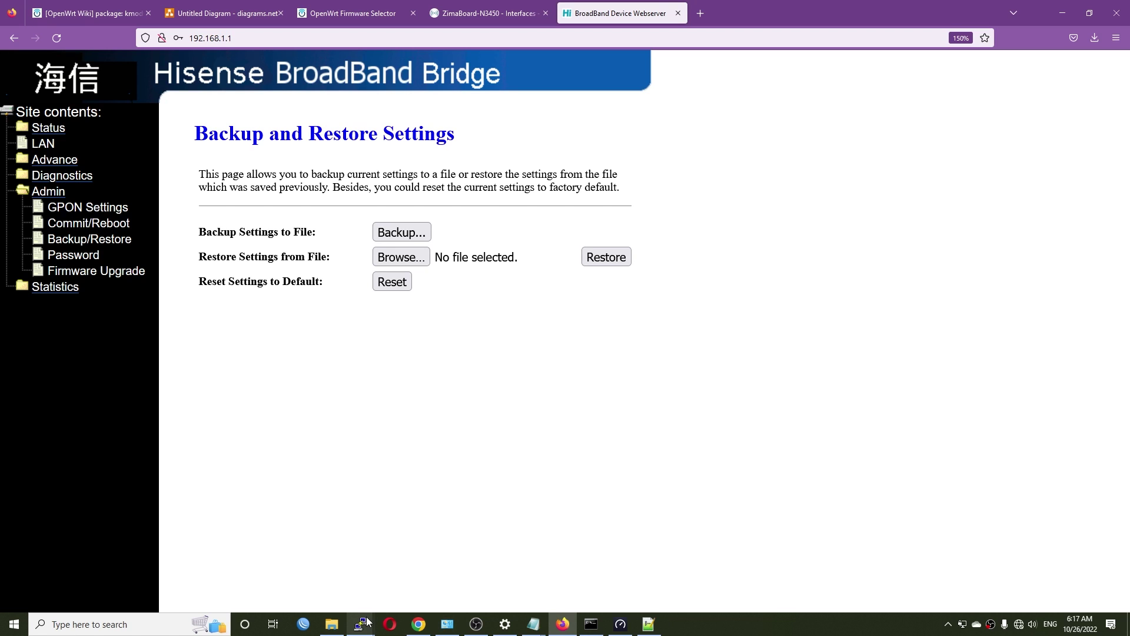
Check the bmon traffic monitor, then reload the OpenWrt Interfaces page
{"action": "mouse_move", "coordinate": [360, 623]}
{"action": "left_click", "coordinate": [334, 569]}
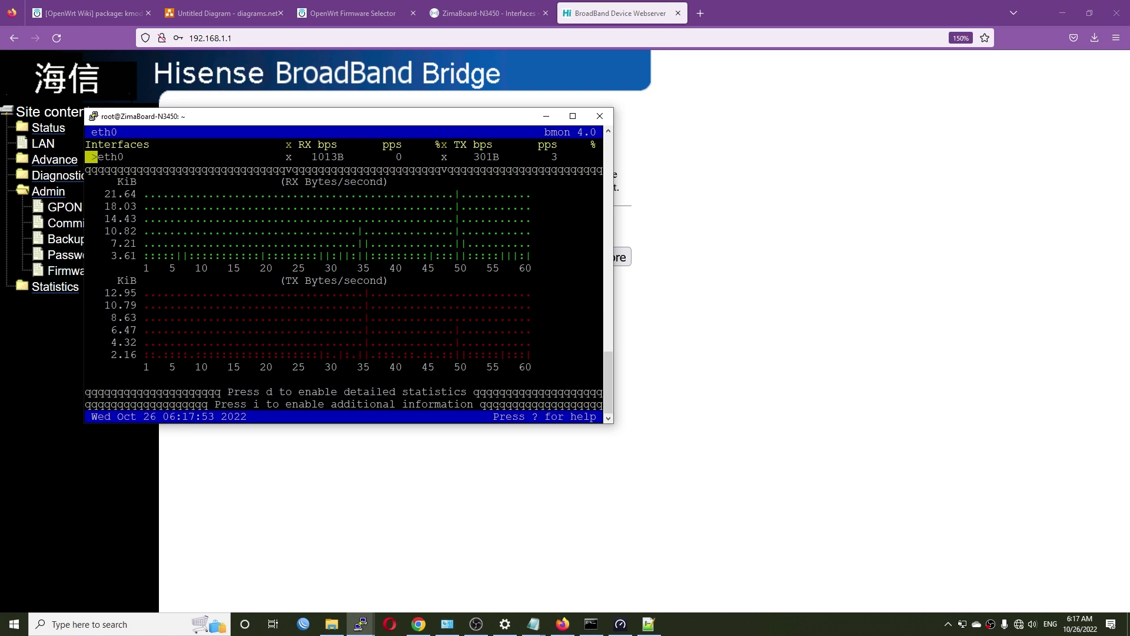
{"action": "left_click", "coordinate": [488, 13]}
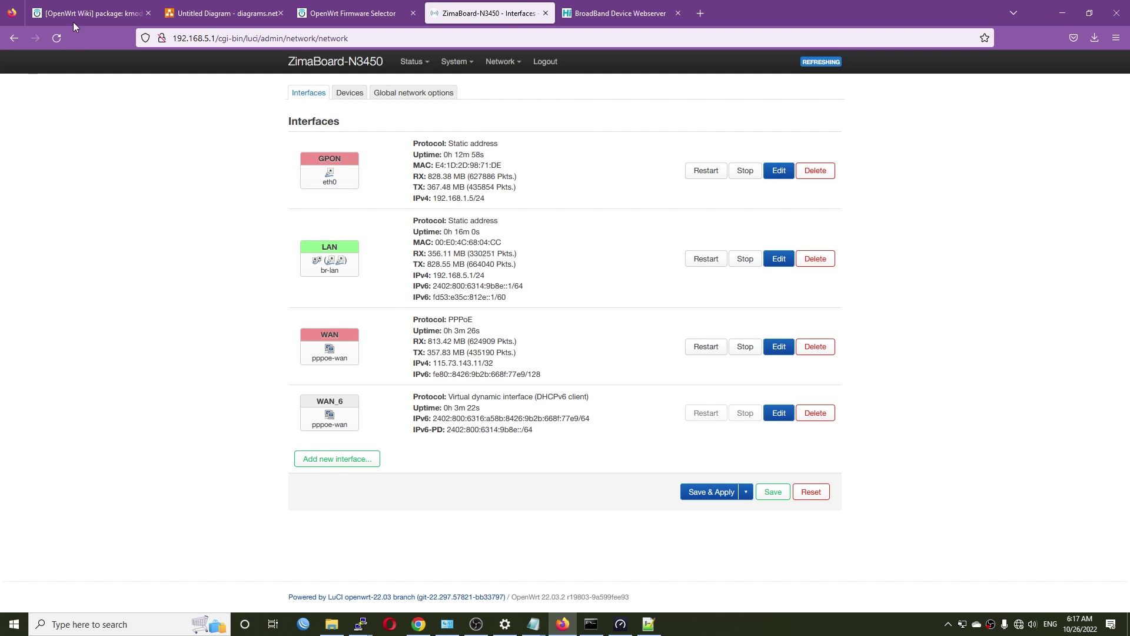
{"action": "left_click", "coordinate": [56, 38]}
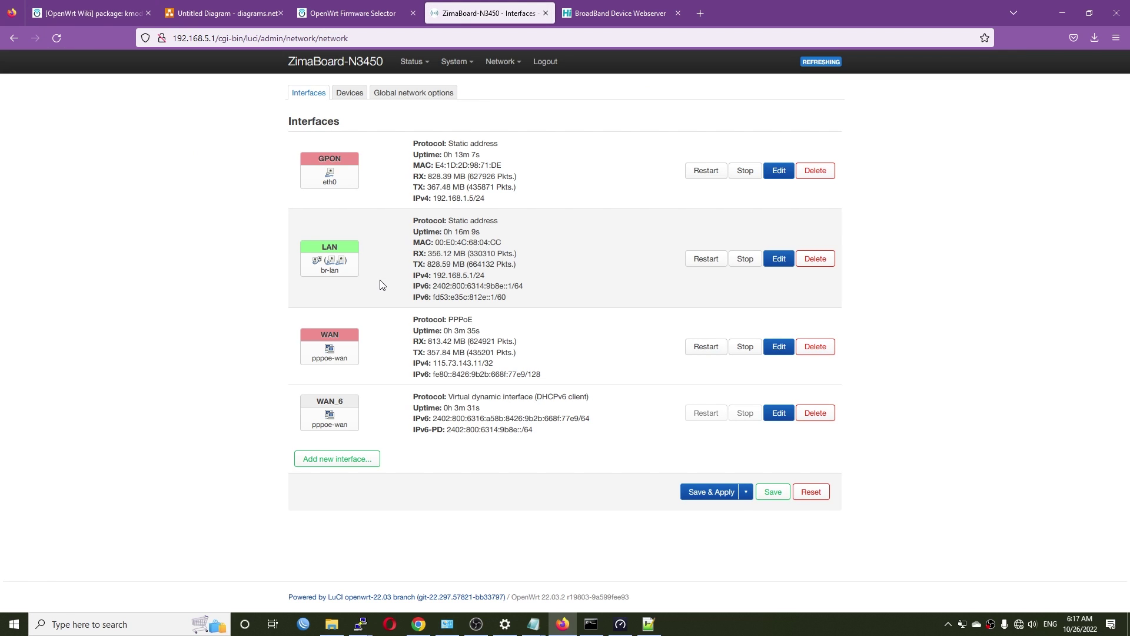